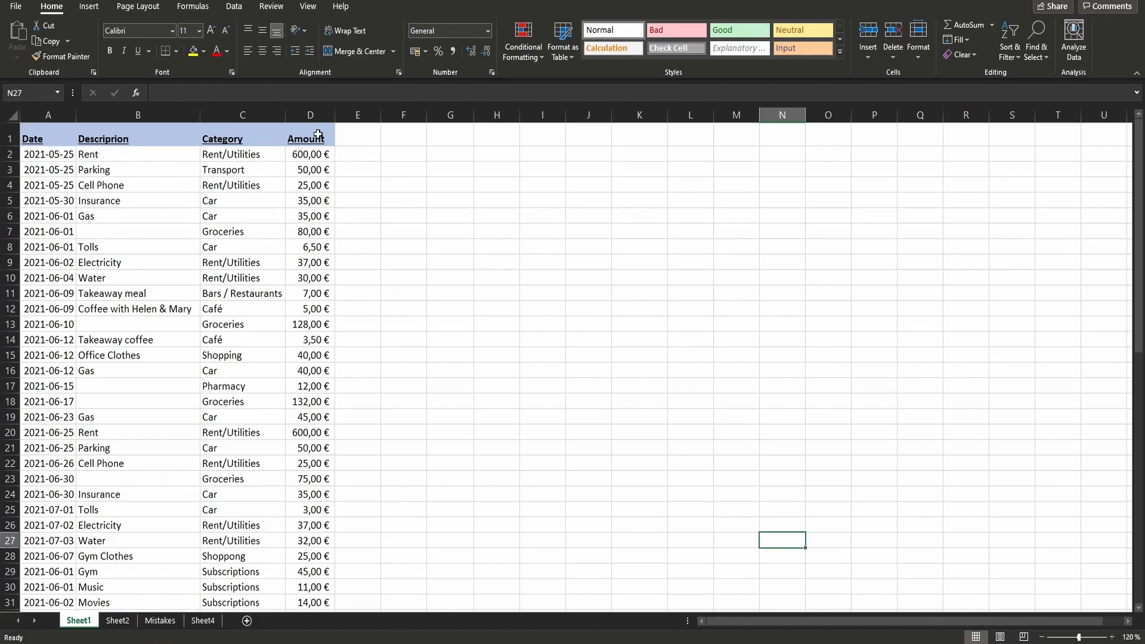
- Turn on filtering for the expense table's header row
left_click(318, 135)
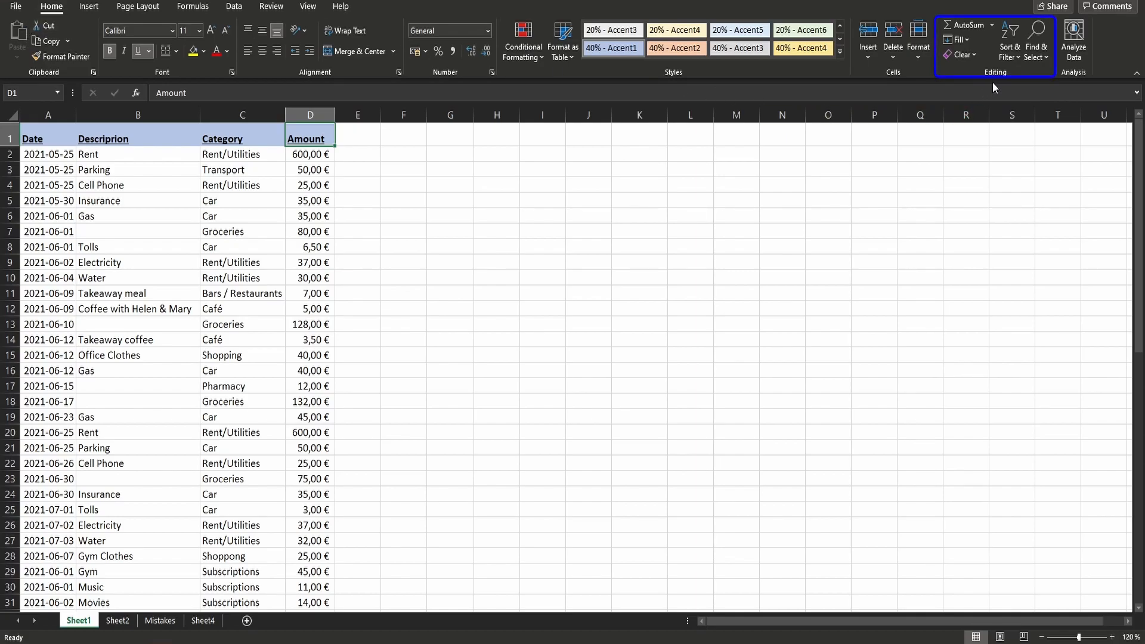
left_click(1016, 44)
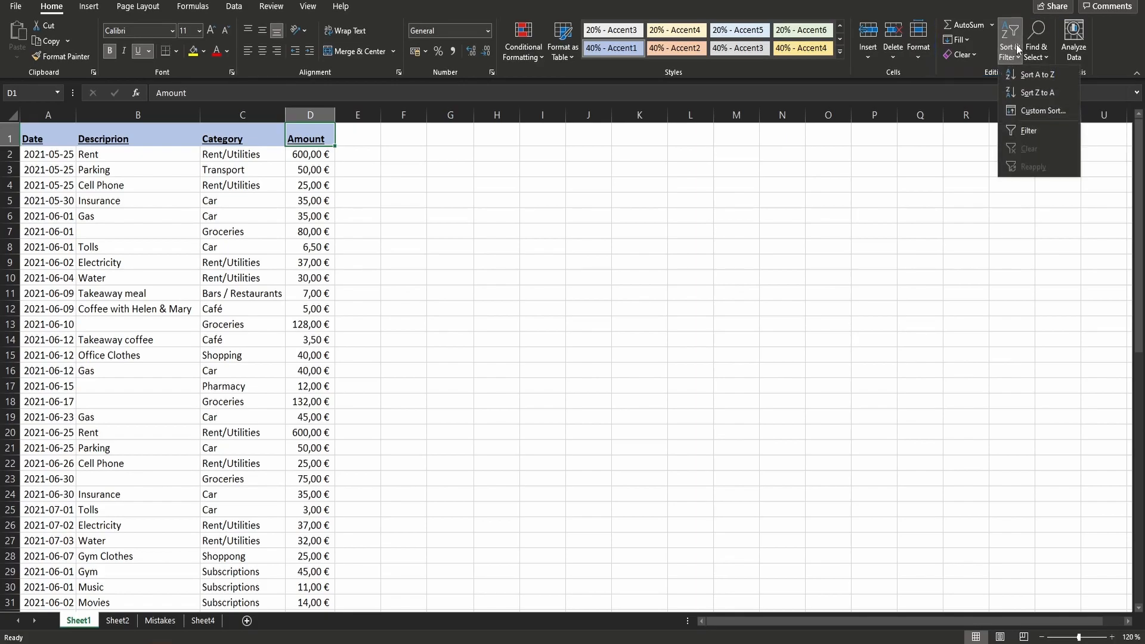
left_click(1022, 130)
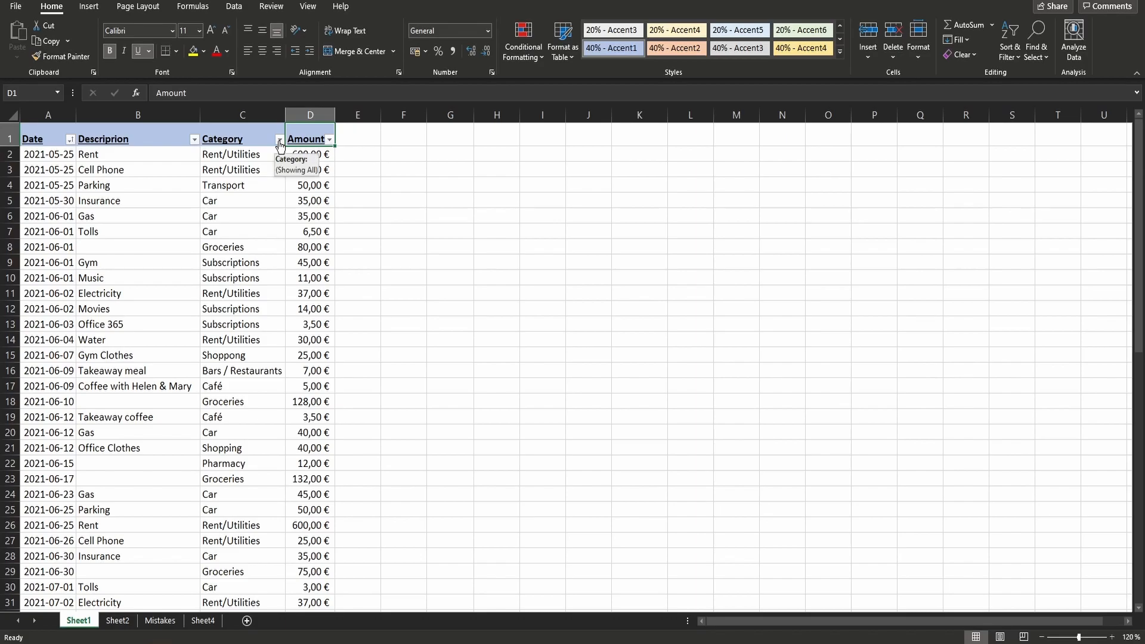
- Filter the Category column to show only Café expenses
left_click(279, 139)
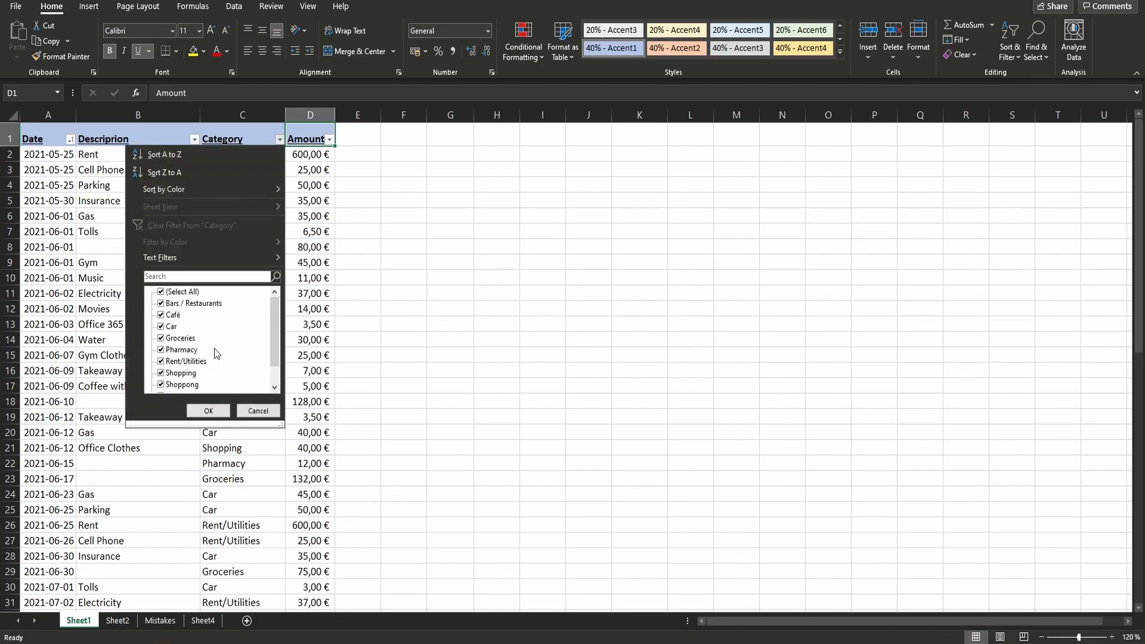
left_click(162, 292)
left_click(160, 315)
left_click(208, 411)
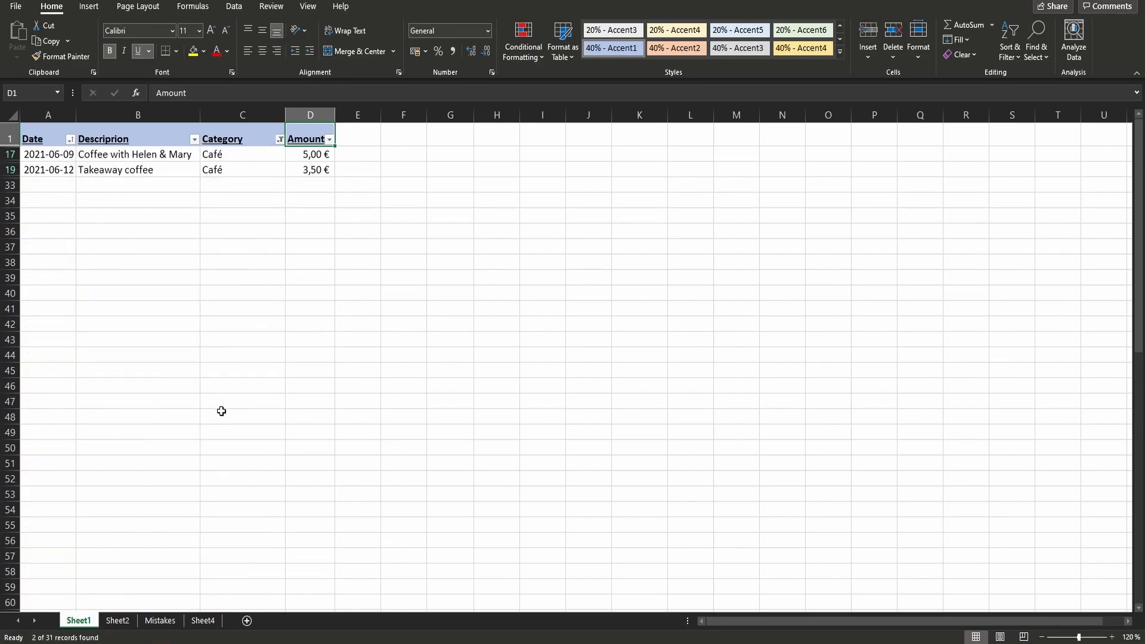
- Add Bars / Restaurants to the categories shown by the Category filter
left_click(280, 140)
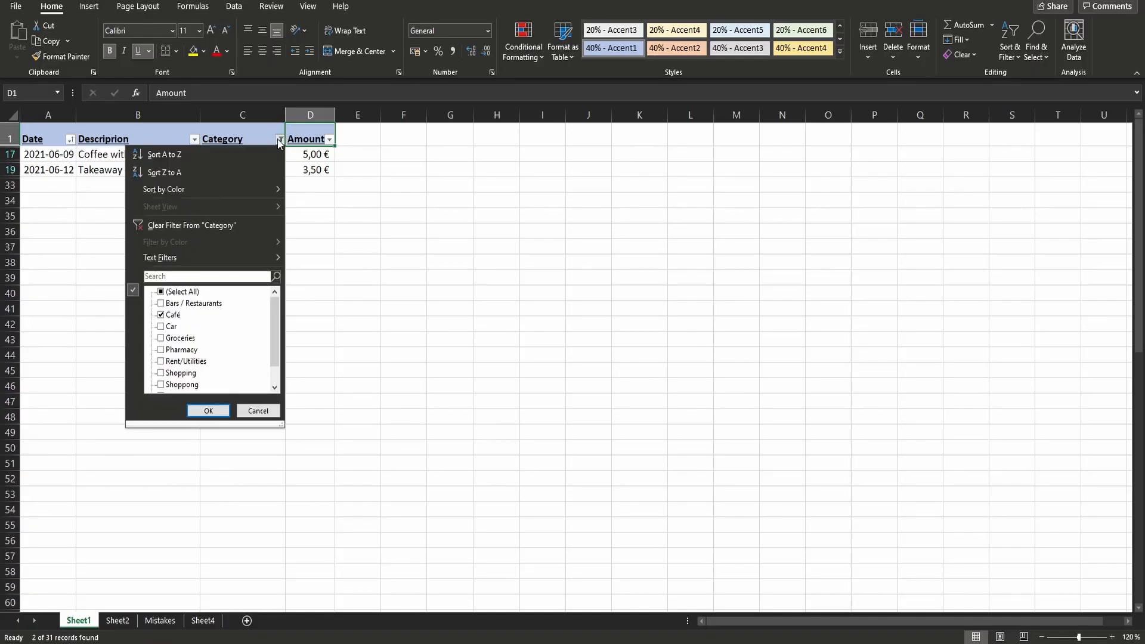
left_click(161, 303)
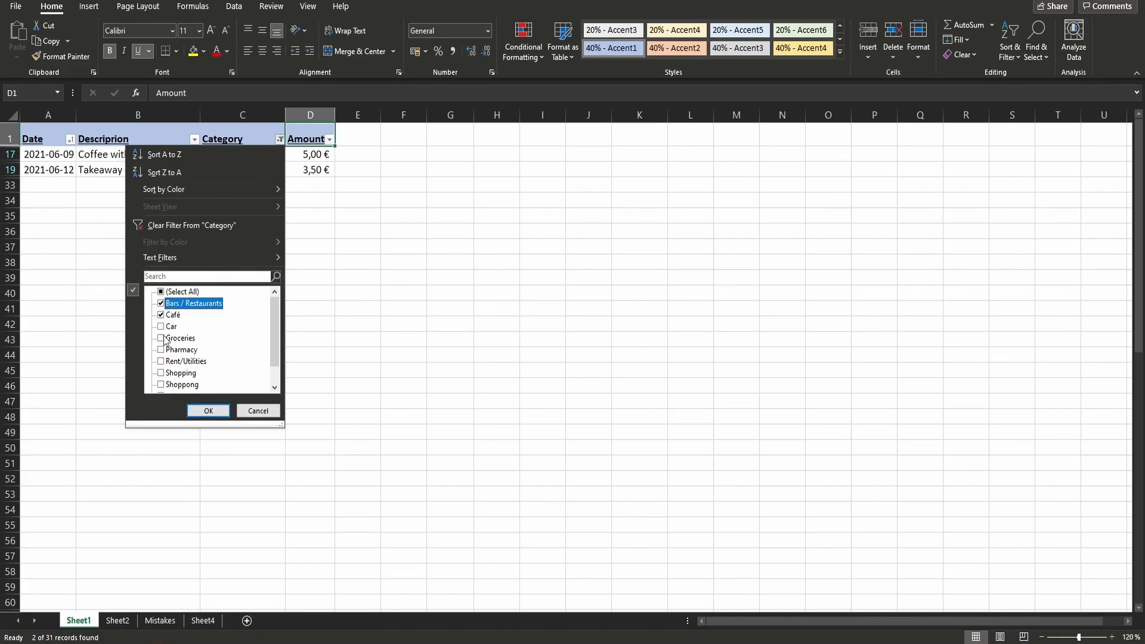
left_click(220, 411)
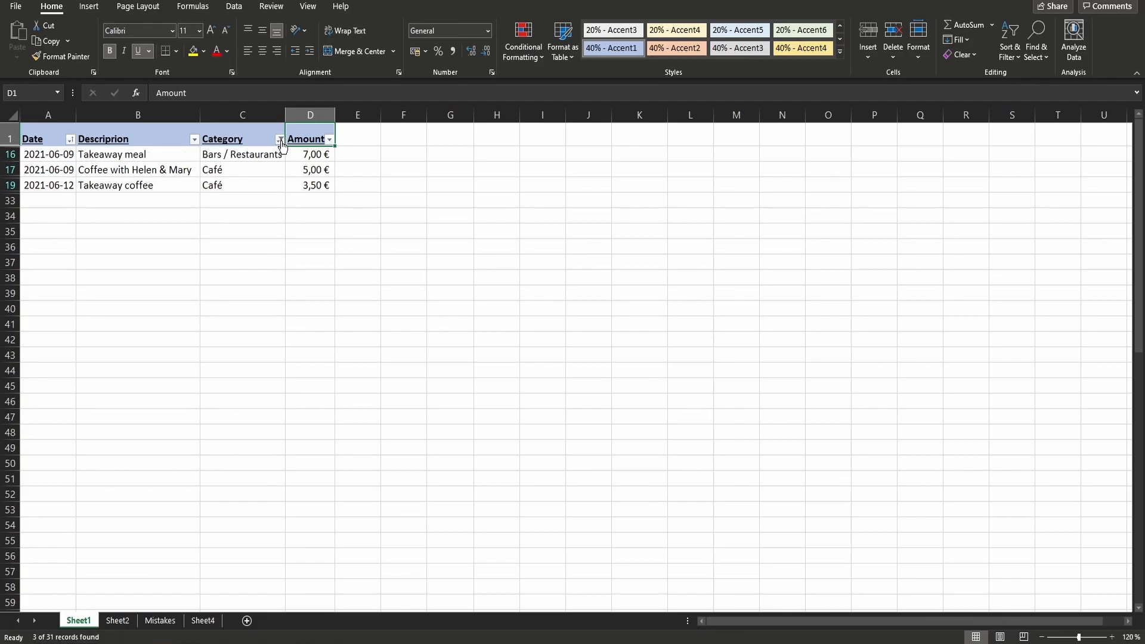
- Change the Category filter to show every category except Rent/Utilities
left_click(281, 140)
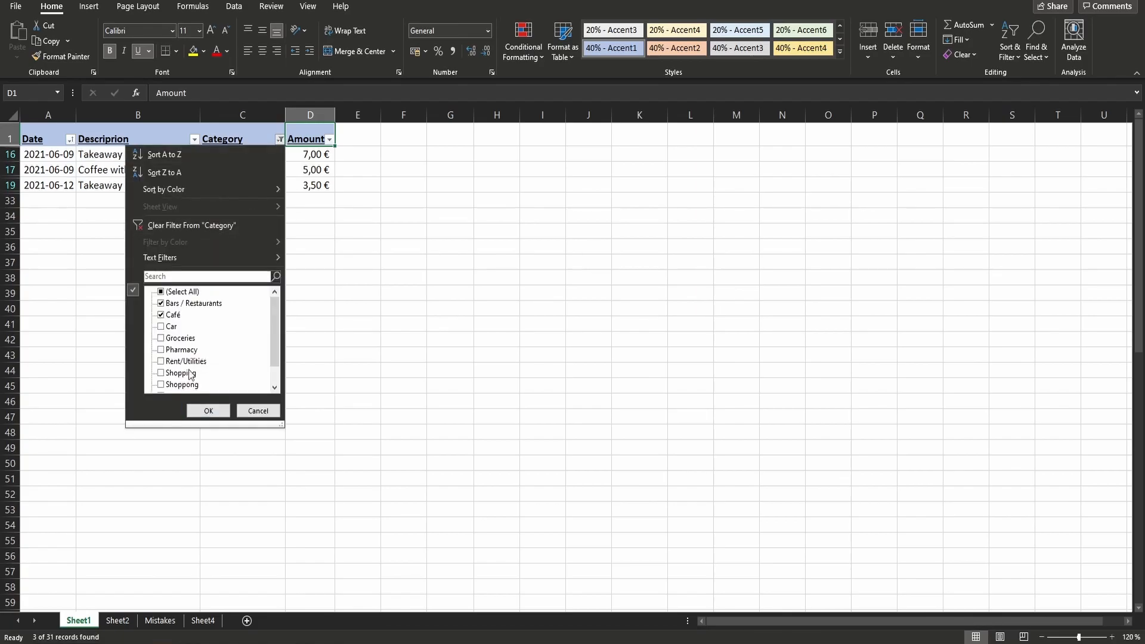
left_click(179, 292)
scroll(190, 319, "down", 1)
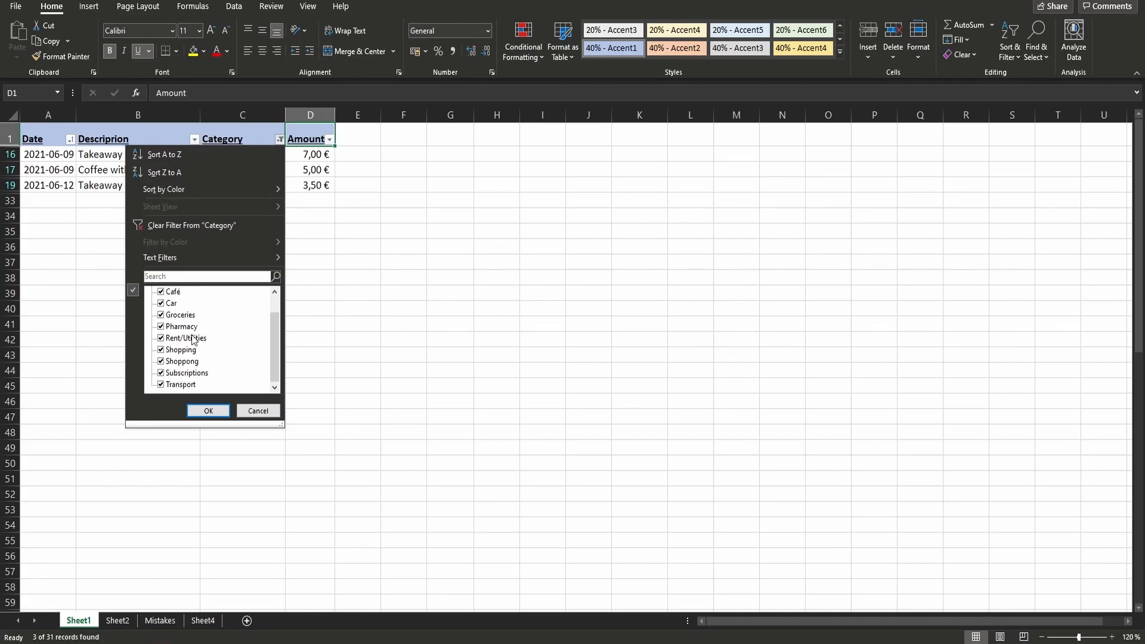
left_click(186, 338)
left_click(206, 411)
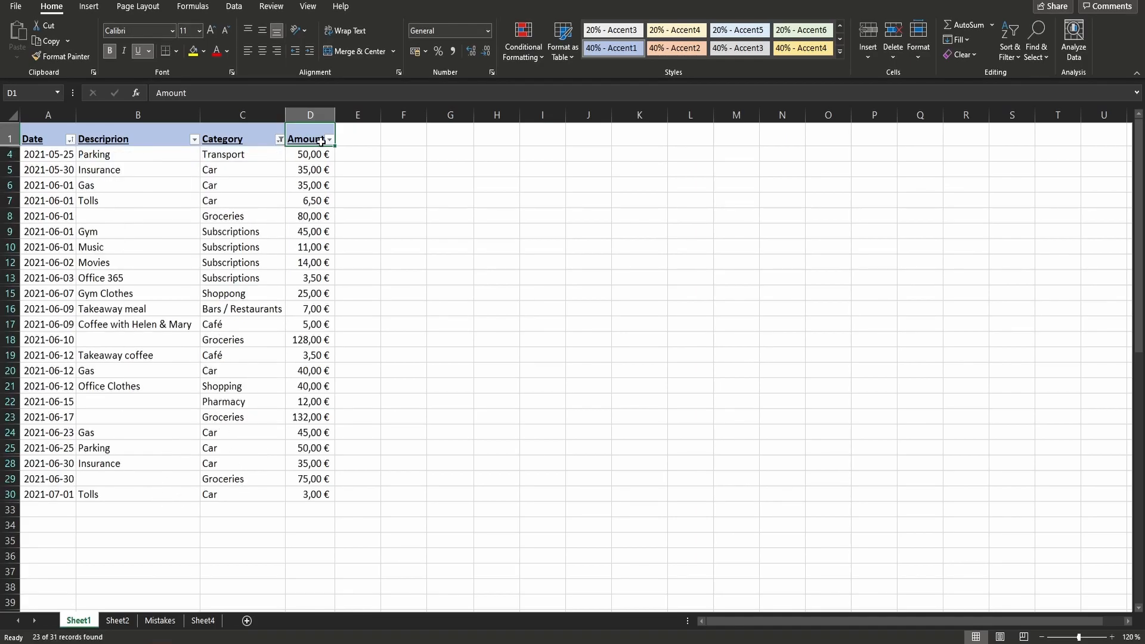
- Clear the filter from the Category column
left_click(280, 139)
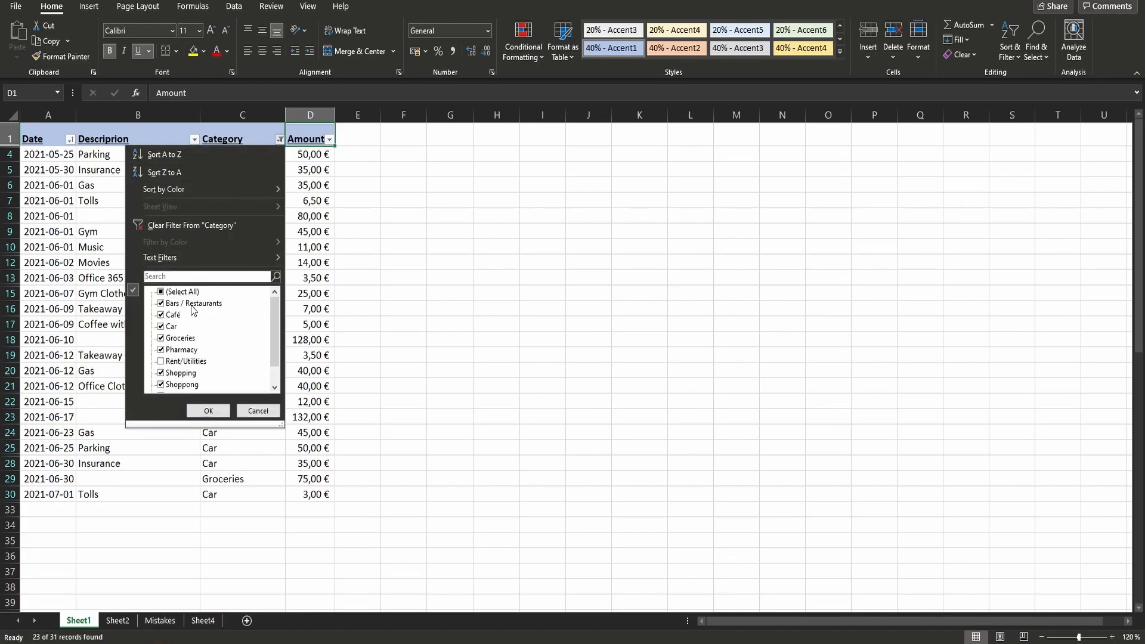
left_click(199, 226)
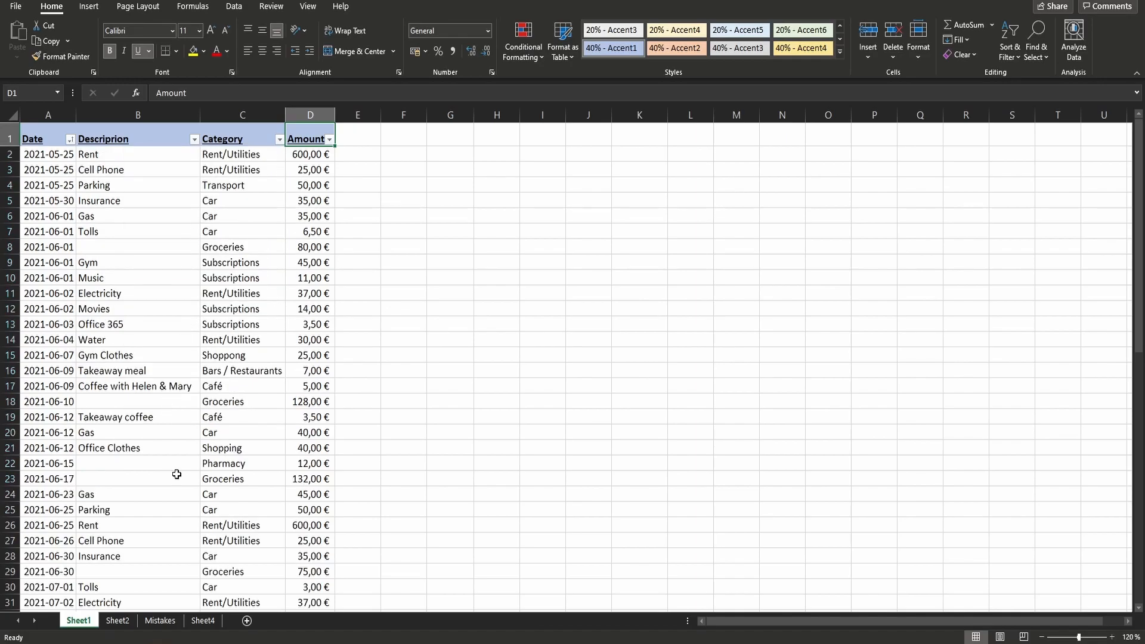
- Examine the individual June days offered in the Date column's filter list, leaving the filter unapplied
left_click(71, 139)
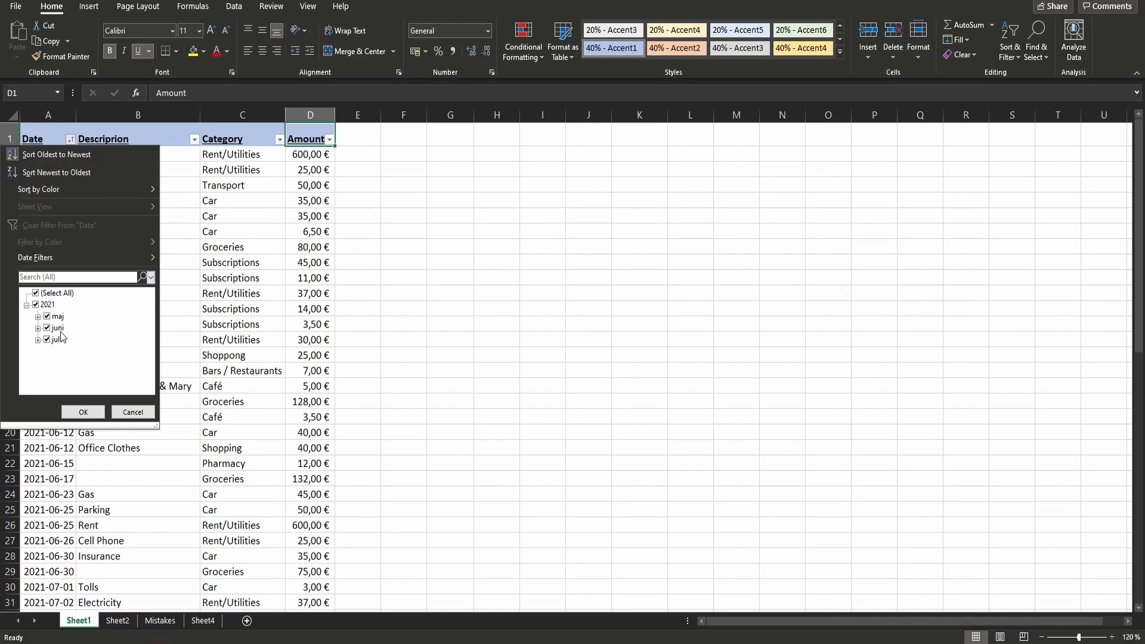
left_click(37, 327)
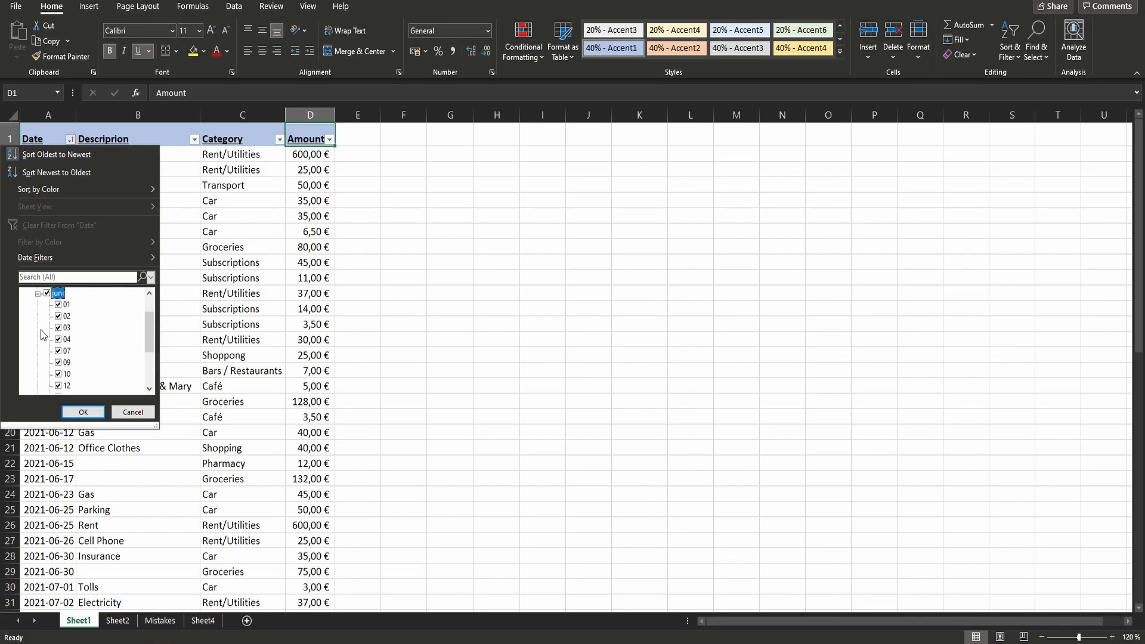
scroll(60, 320, "down", 2)
scroll(60, 320, "up", 2)
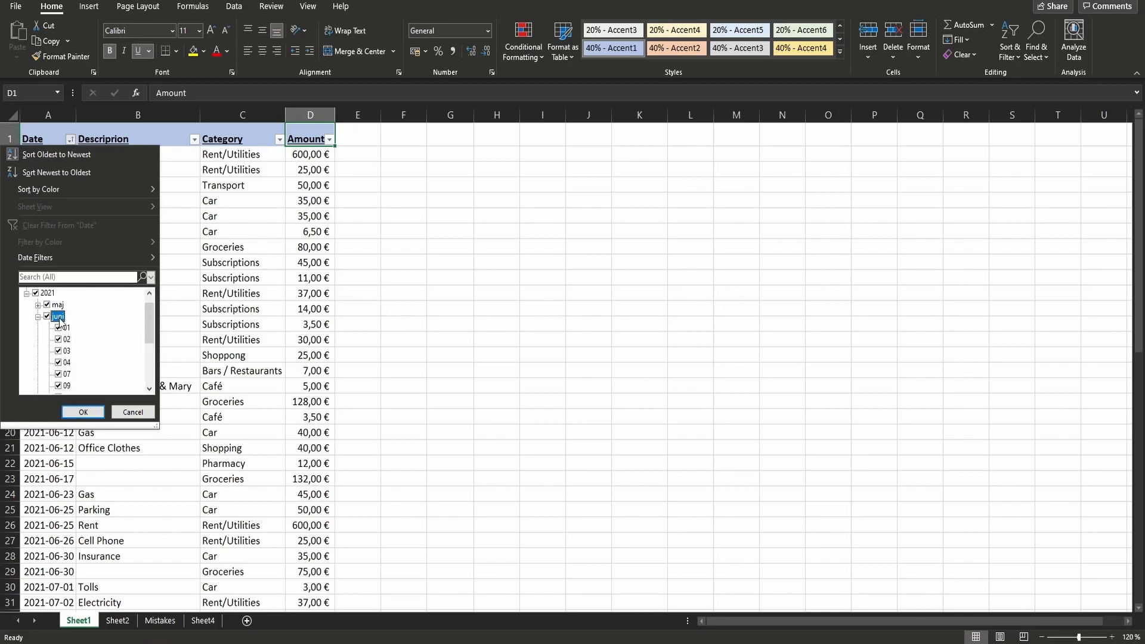
scroll(37, 328, "down", 1)
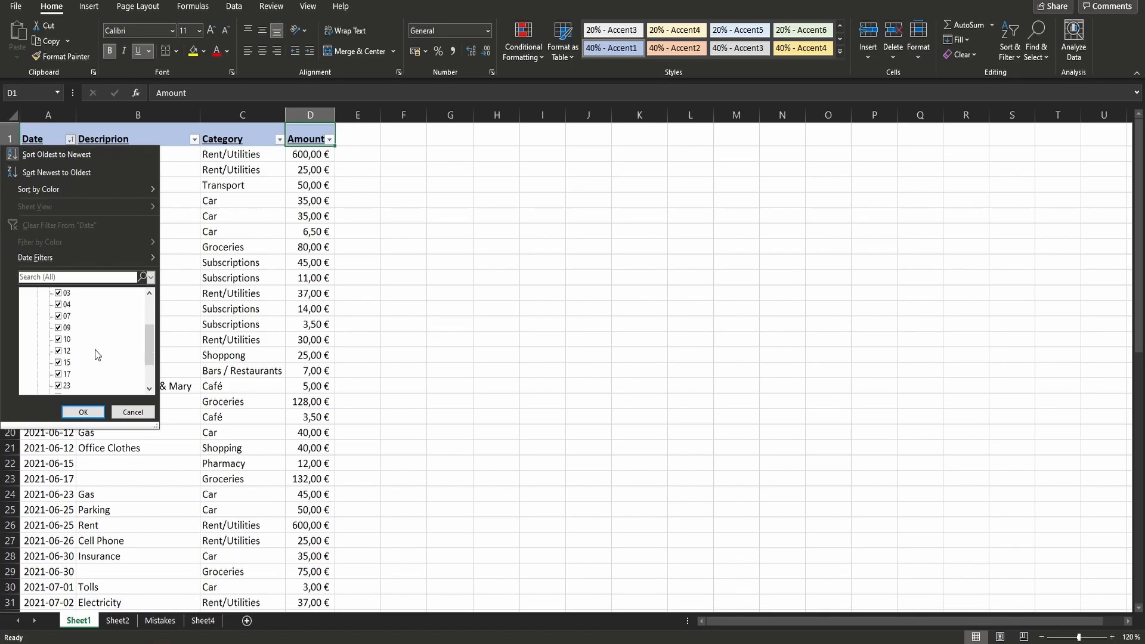
left_click(179, 386)
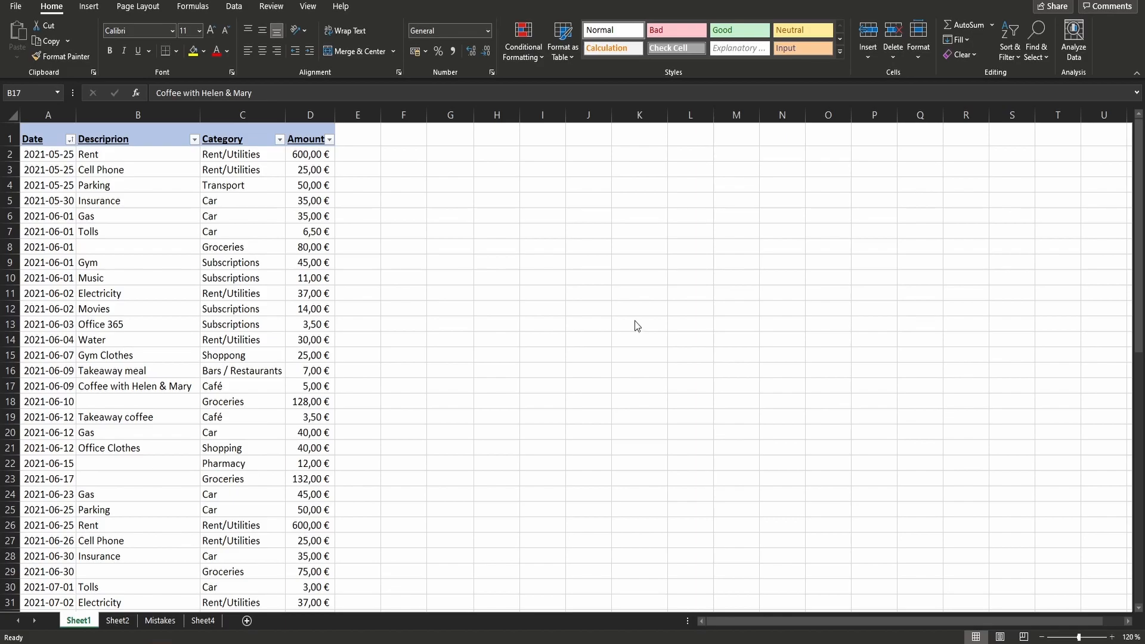
- Start a custom date filter on the Date column with the first condition is after or equal to 2021-06-12
left_click(71, 141)
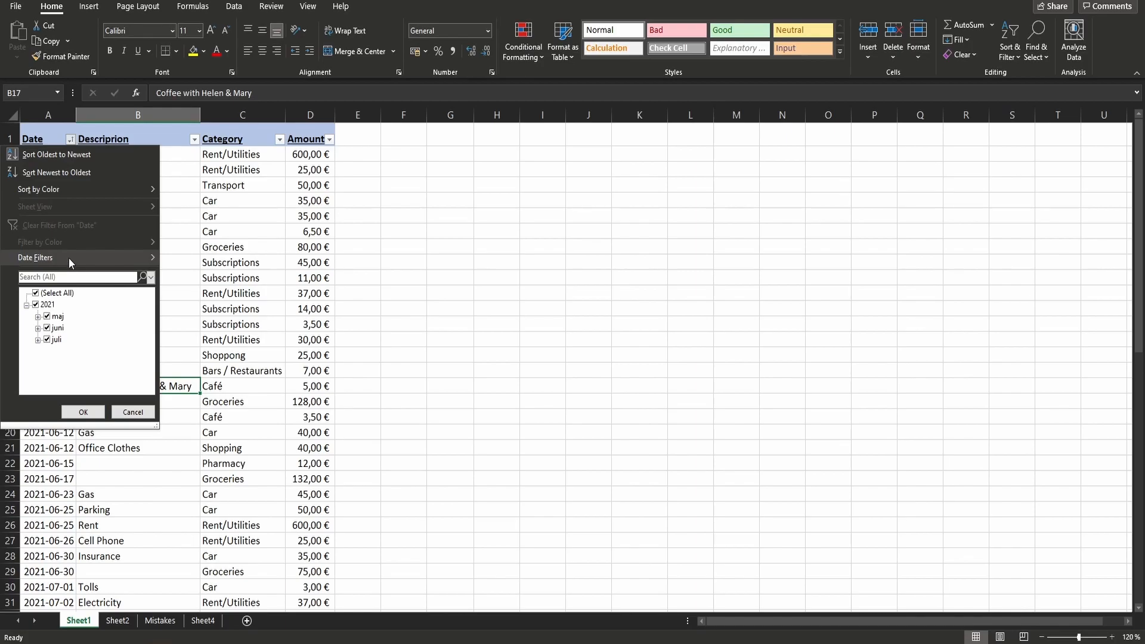
mouse_move(69, 257)
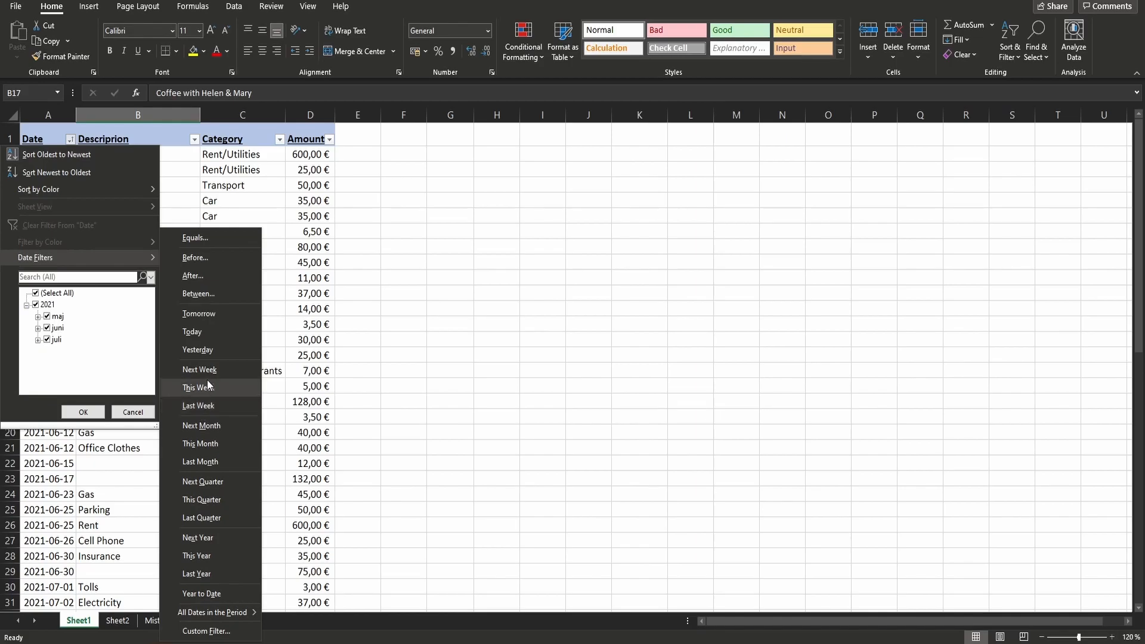
left_click(231, 252)
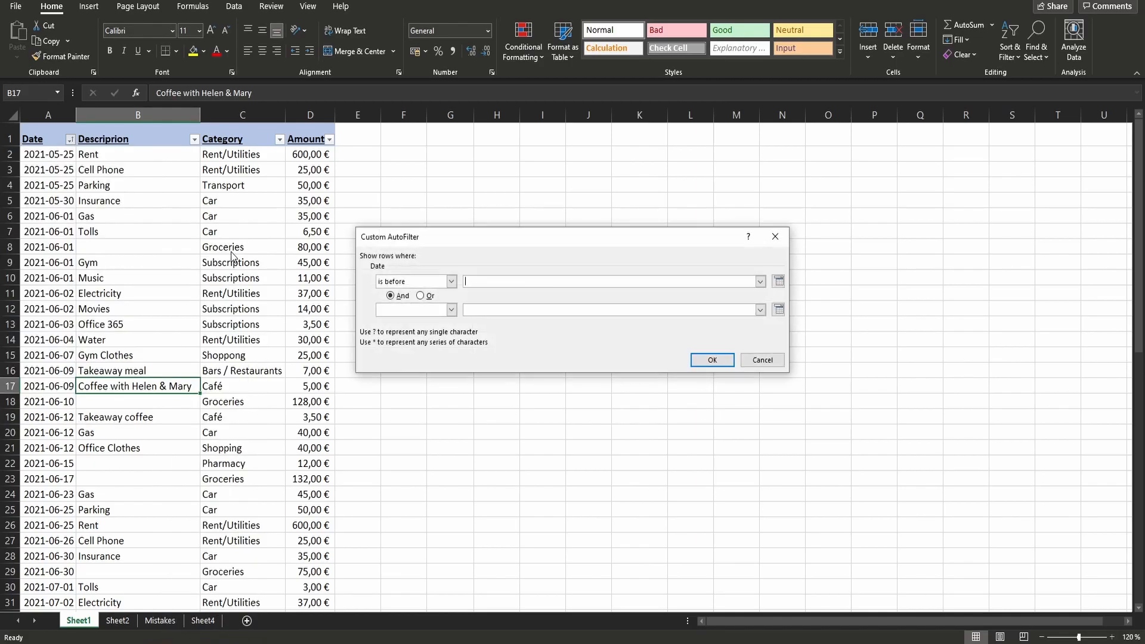
left_click_drag(535, 231, 332, 214)
left_click(248, 265)
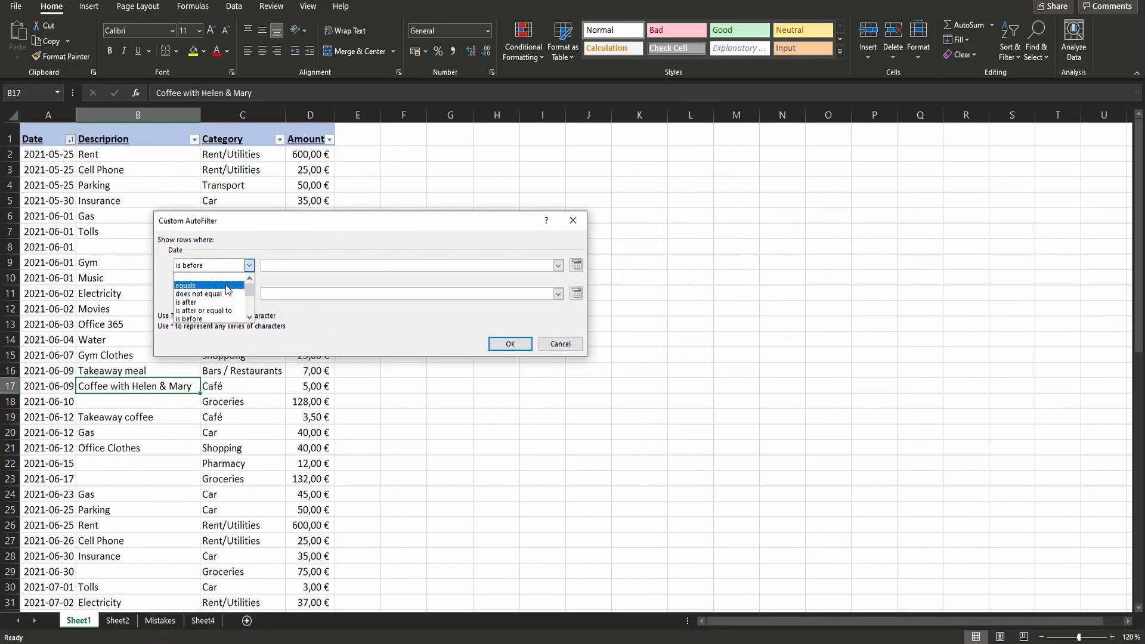
scroll(228, 290, "down", 1)
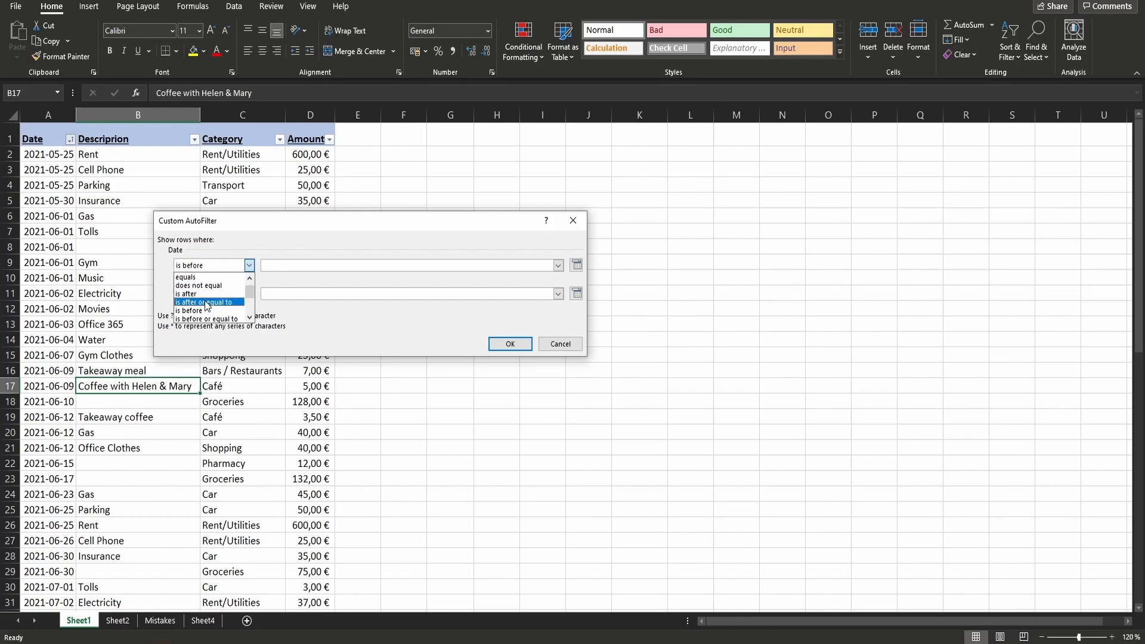
left_click(205, 303)
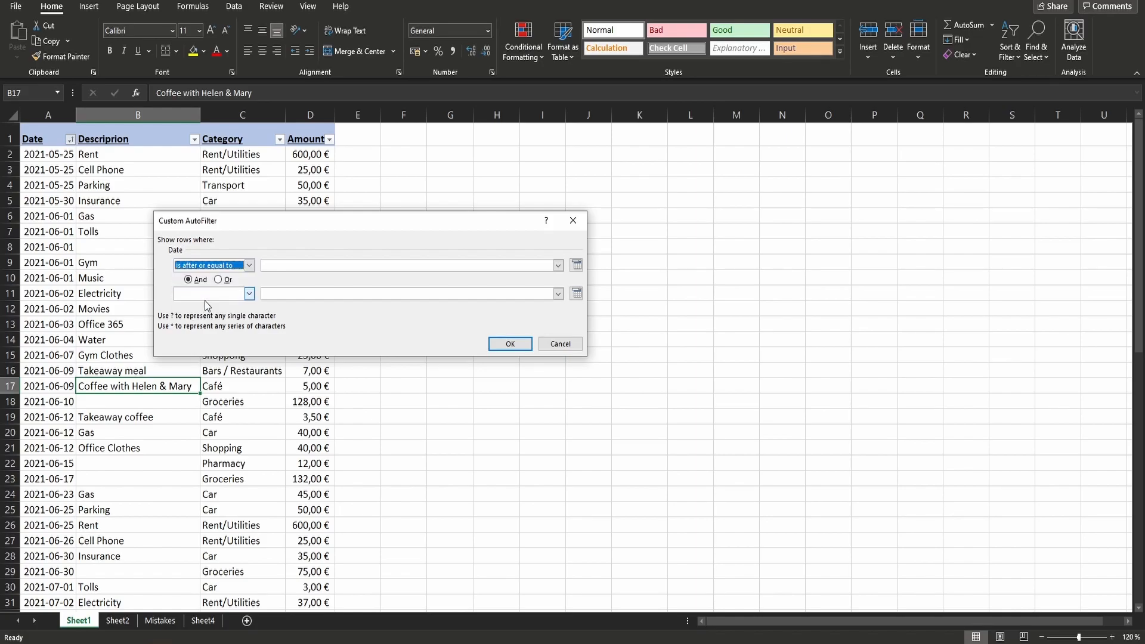
left_click(312, 265)
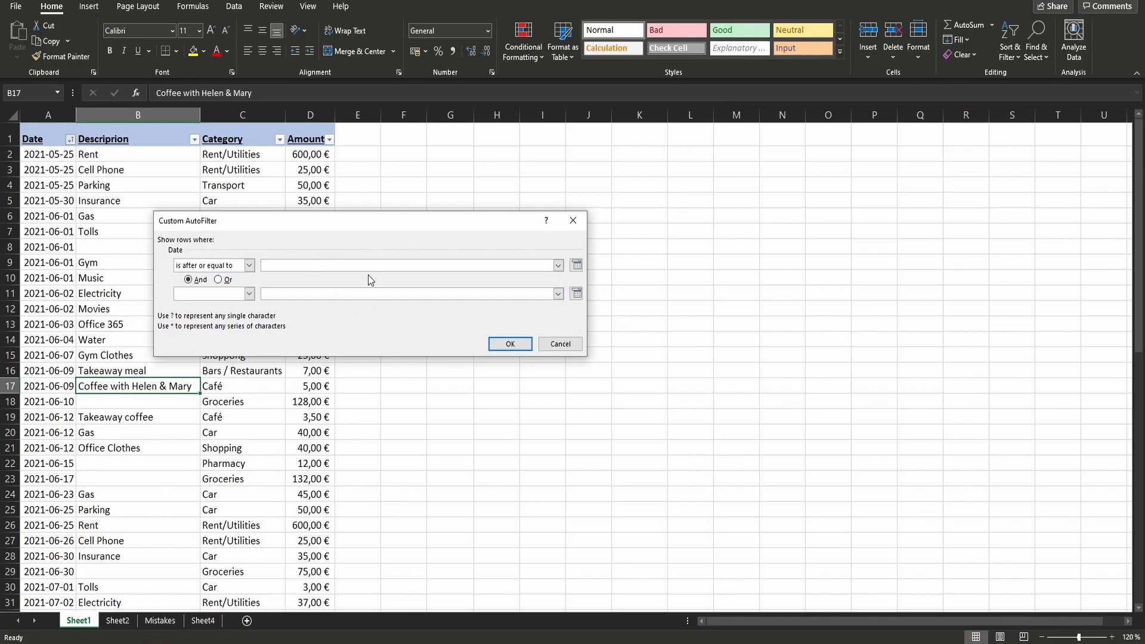
type("2021-06-12")
- Add the alternative (Or) condition is before 2021-06-01 to the custom date filter, apply it and select the dates from 2021-06-12 to 2021-07-01
left_click(229, 283)
left_click(229, 293)
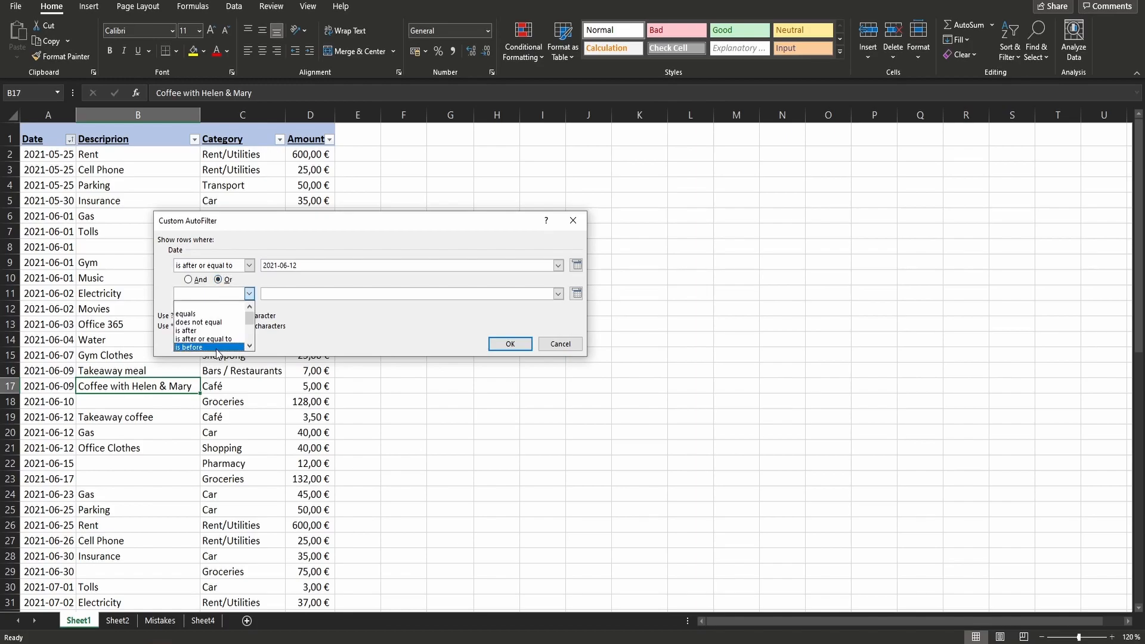
left_click(216, 348)
left_click(313, 293)
type("2021")
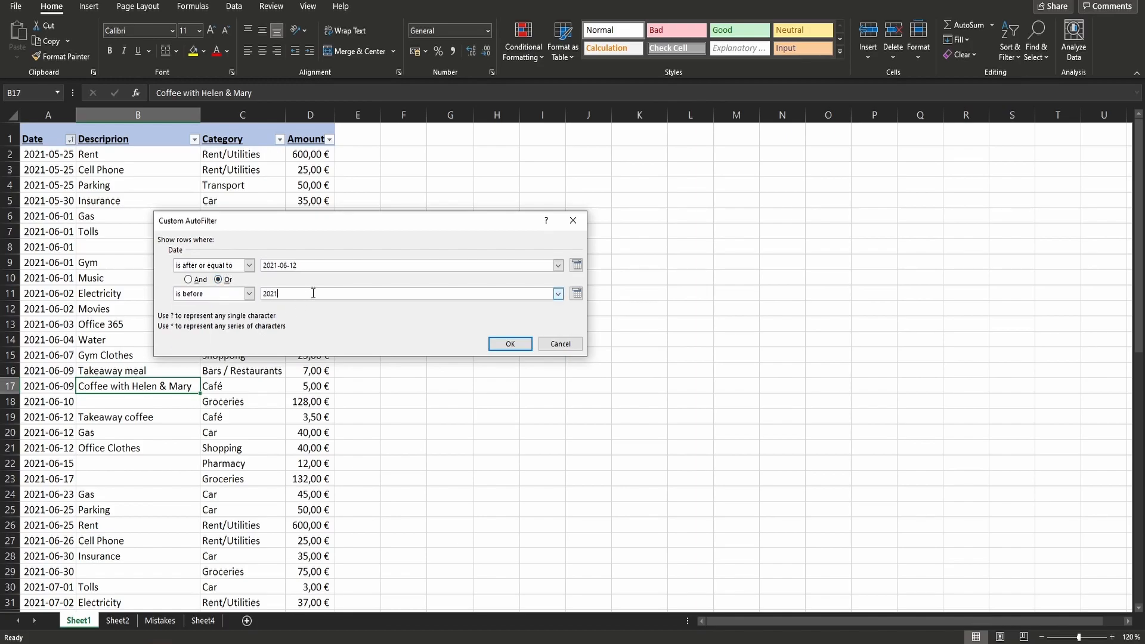
type("-06-01")
left_click(510, 344)
left_click(63, 216)
left_click_drag(63, 216, 55, 393)
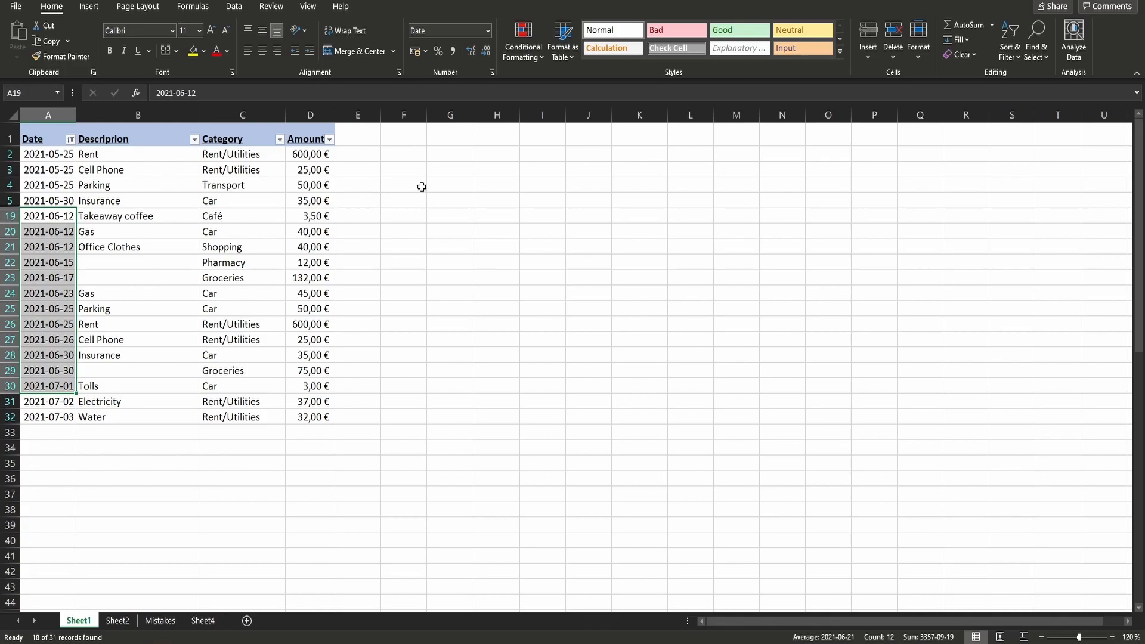
- Clear the applied date filter from the table while keeping the header filter controls
left_click(71, 139)
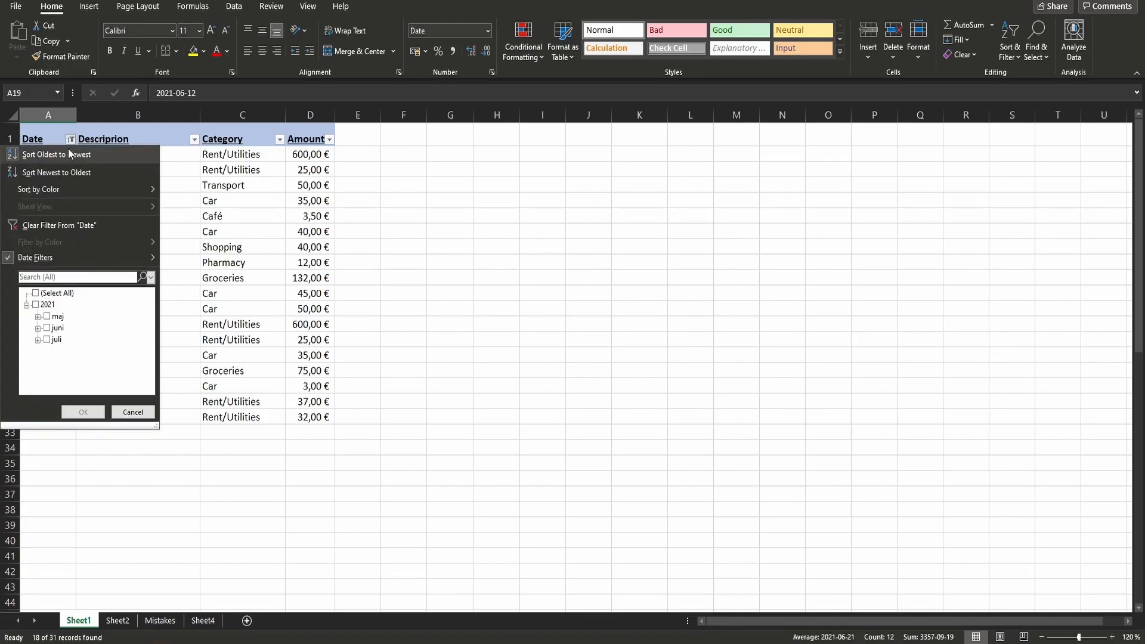
left_click(500, 252)
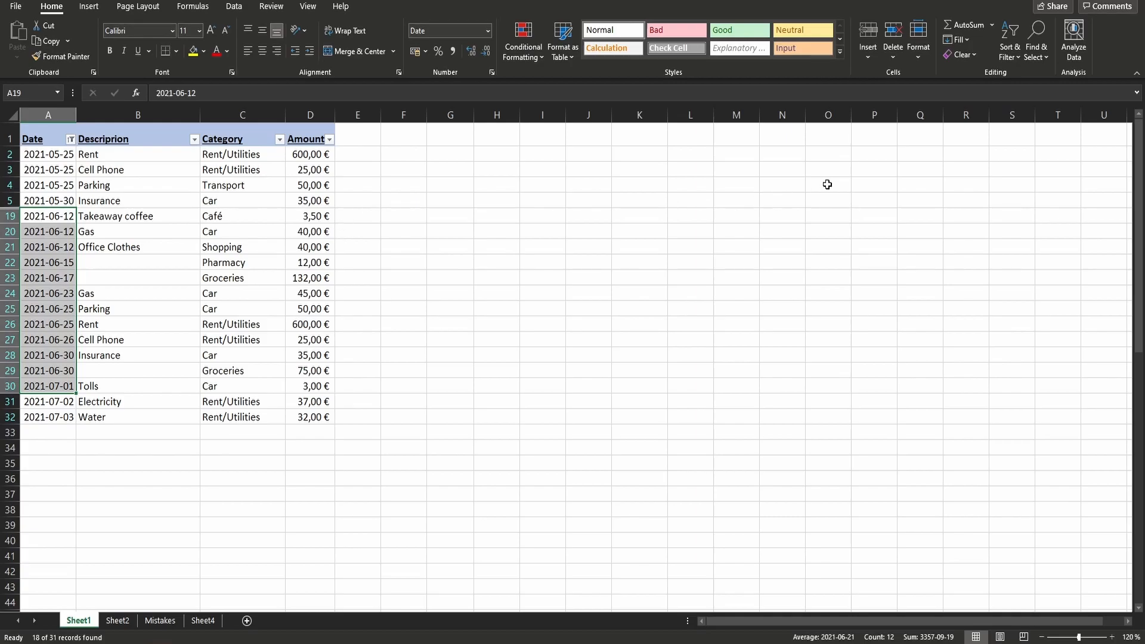
left_click(1014, 56)
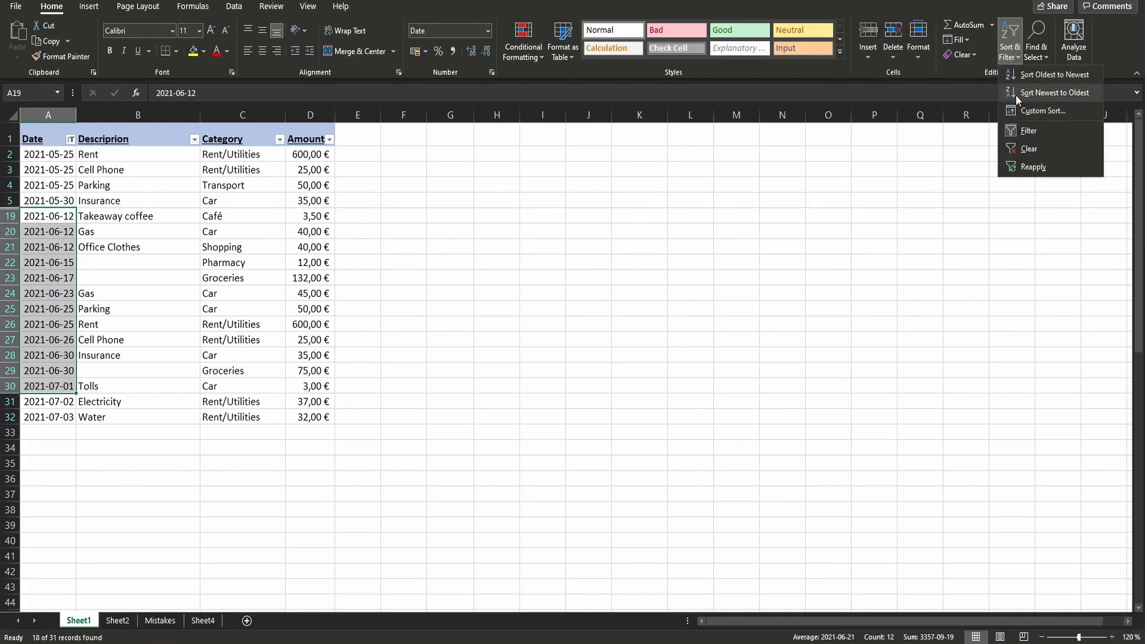
left_click(1033, 150)
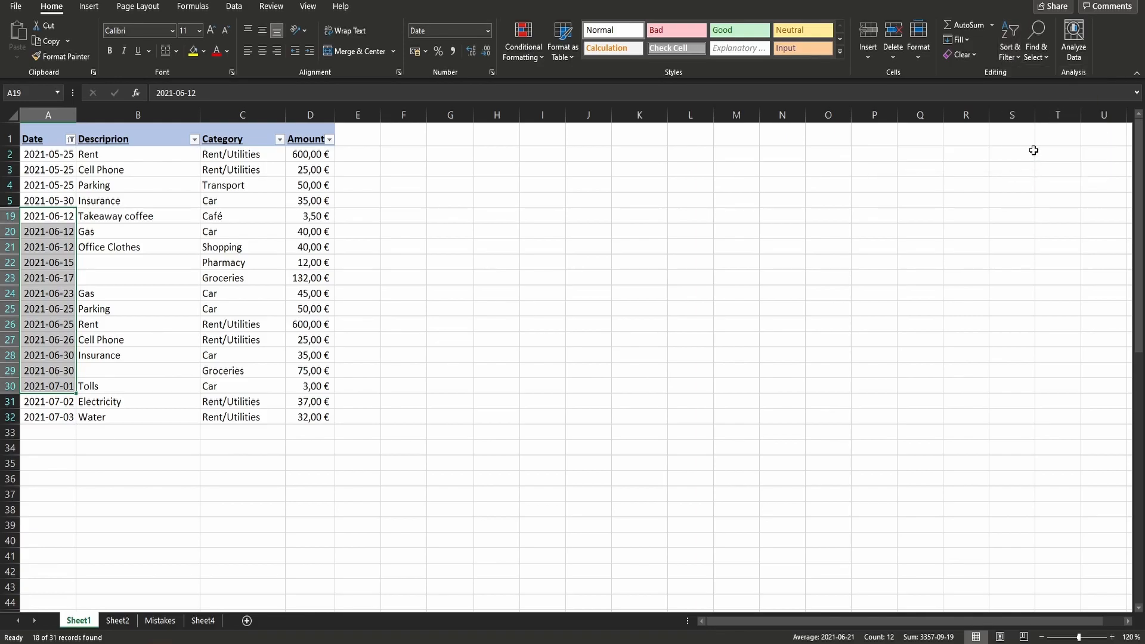
left_click(435, 377)
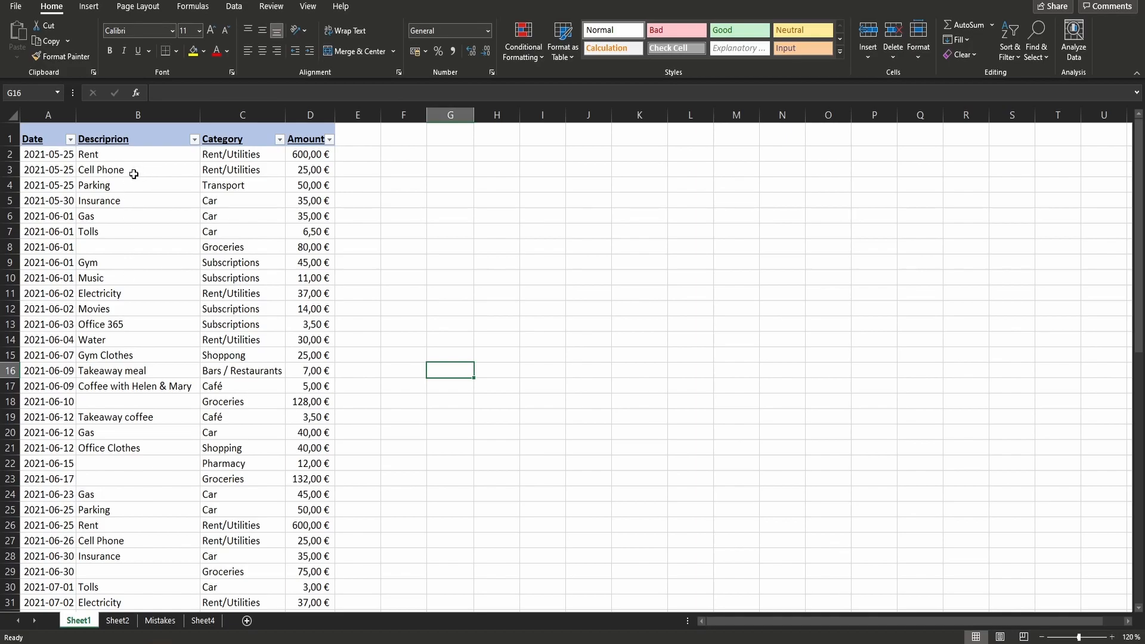
- Apply a Contains text filter to the Descriprion column, select the filtered descriptions, and undo the filter
left_click(194, 140)
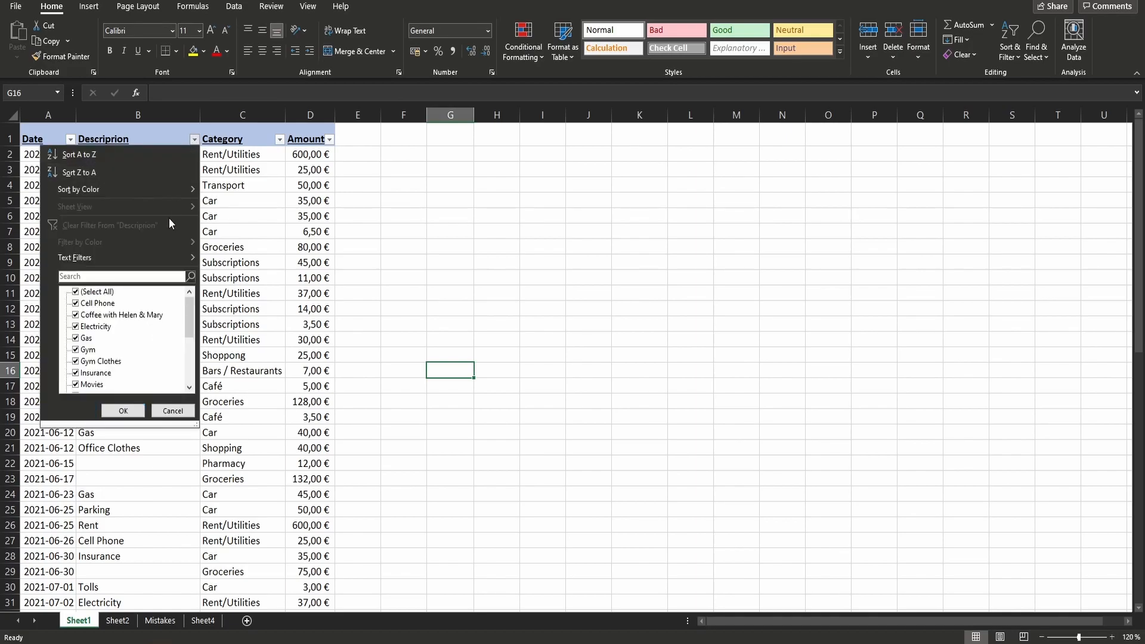
mouse_move(152, 257)
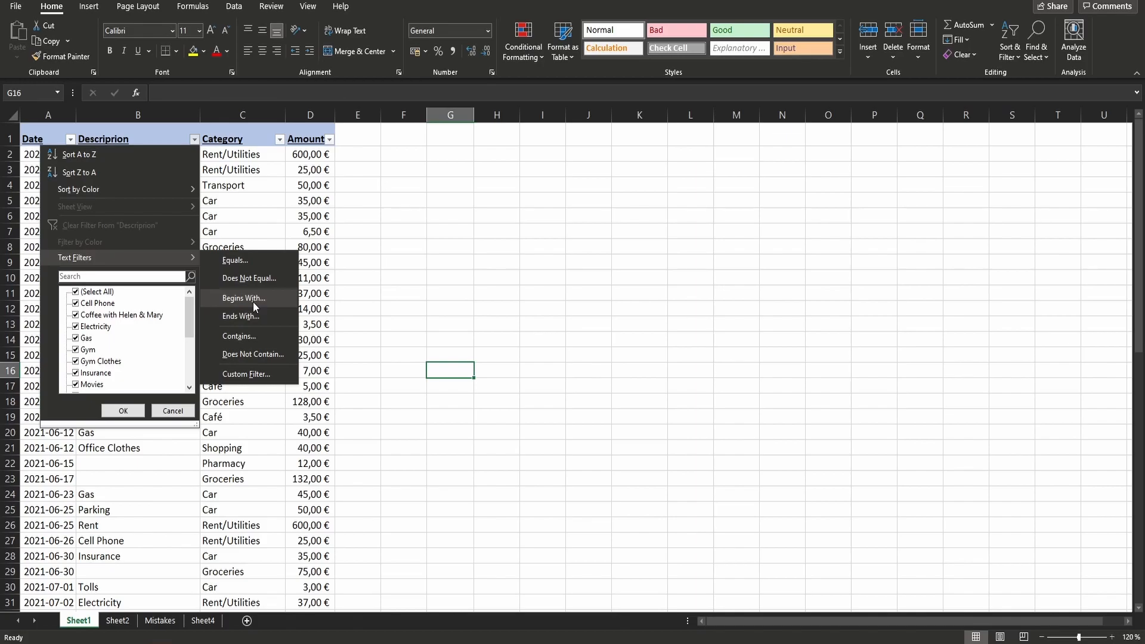
left_click(253, 336)
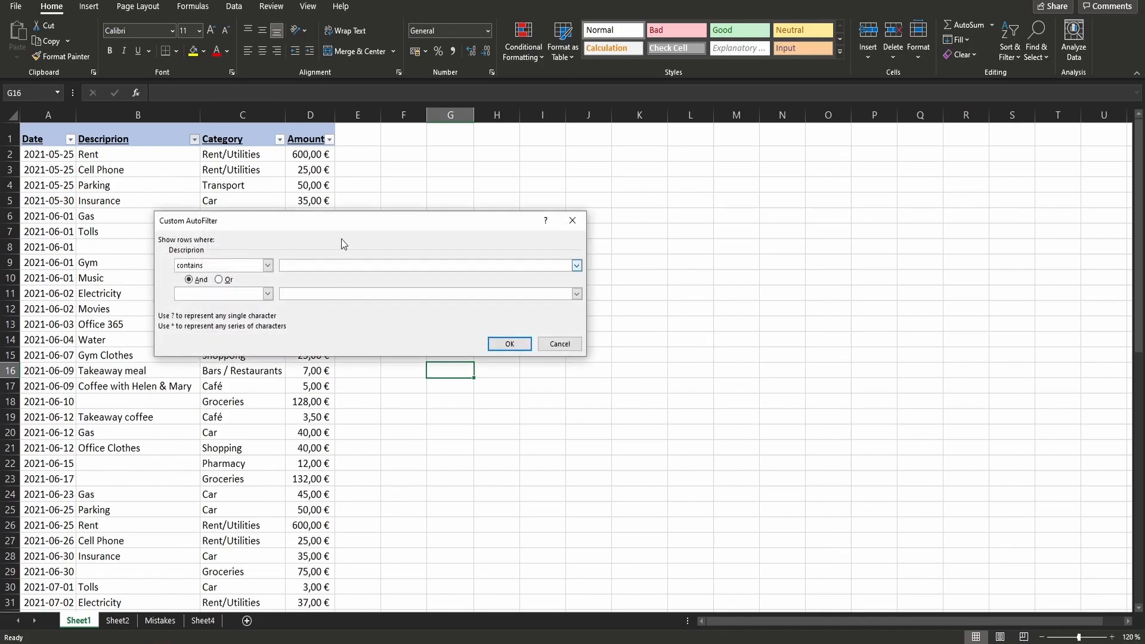
left_click(511, 344)
left_click_drag(89, 155, 93, 325)
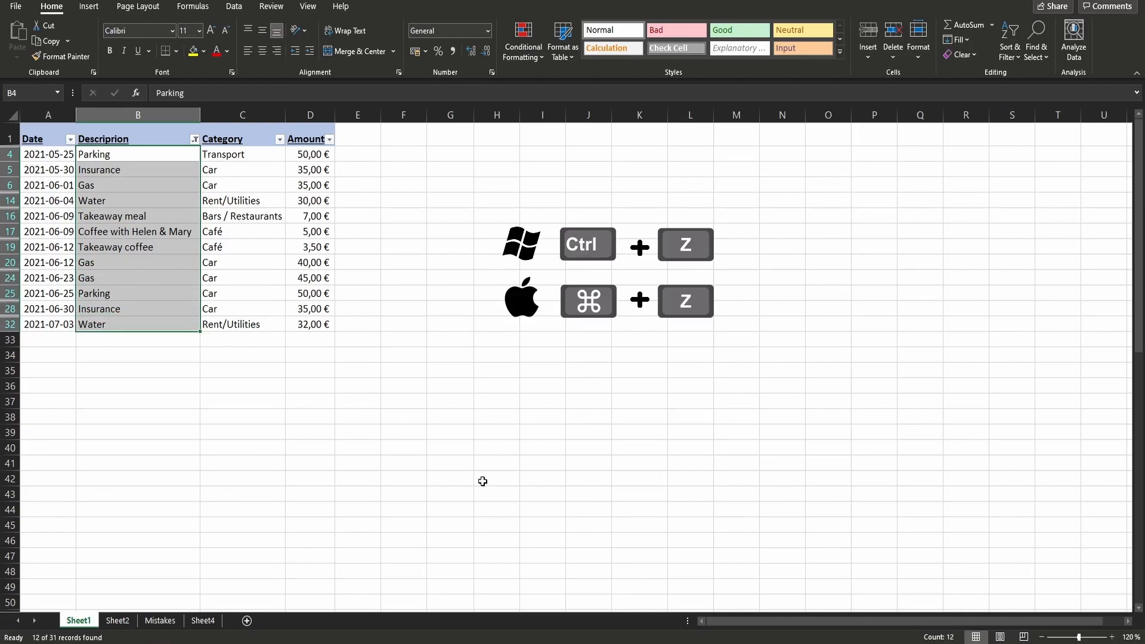
key("ctrl+z")
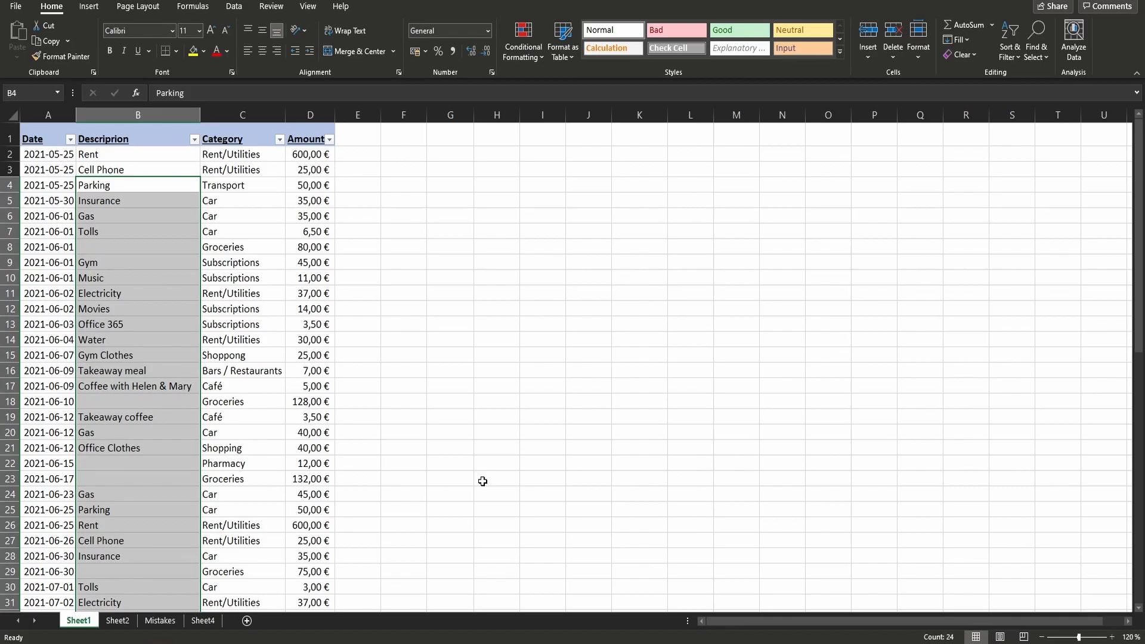
- Filter the Amount column to its top 10 items and replace that with the Above Average number filter
left_click(329, 140)
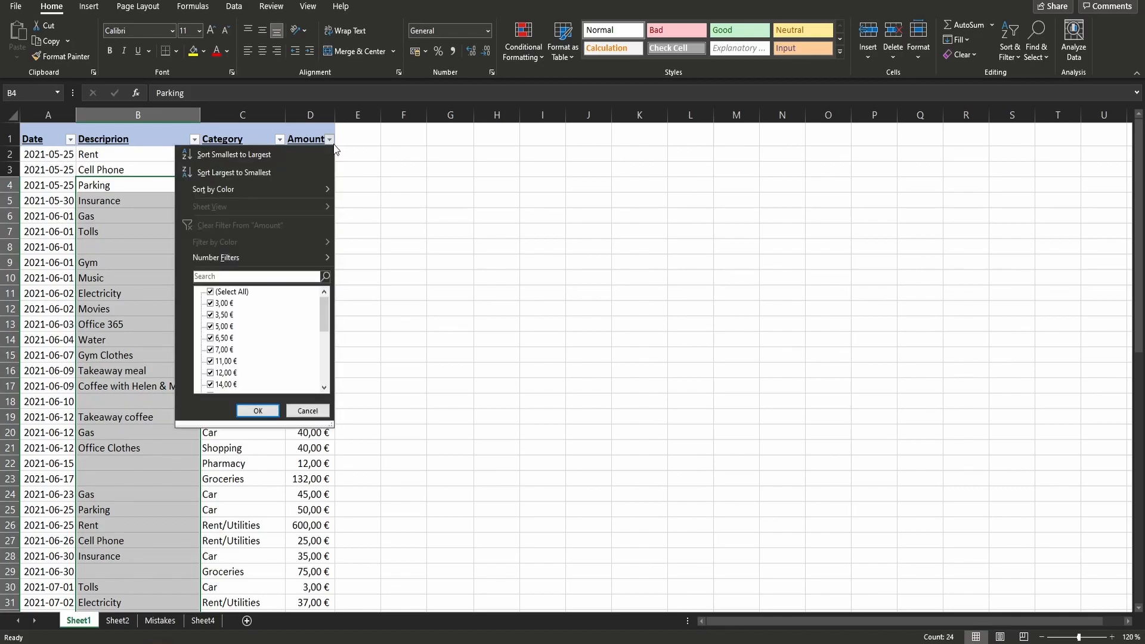
mouse_move(301, 260)
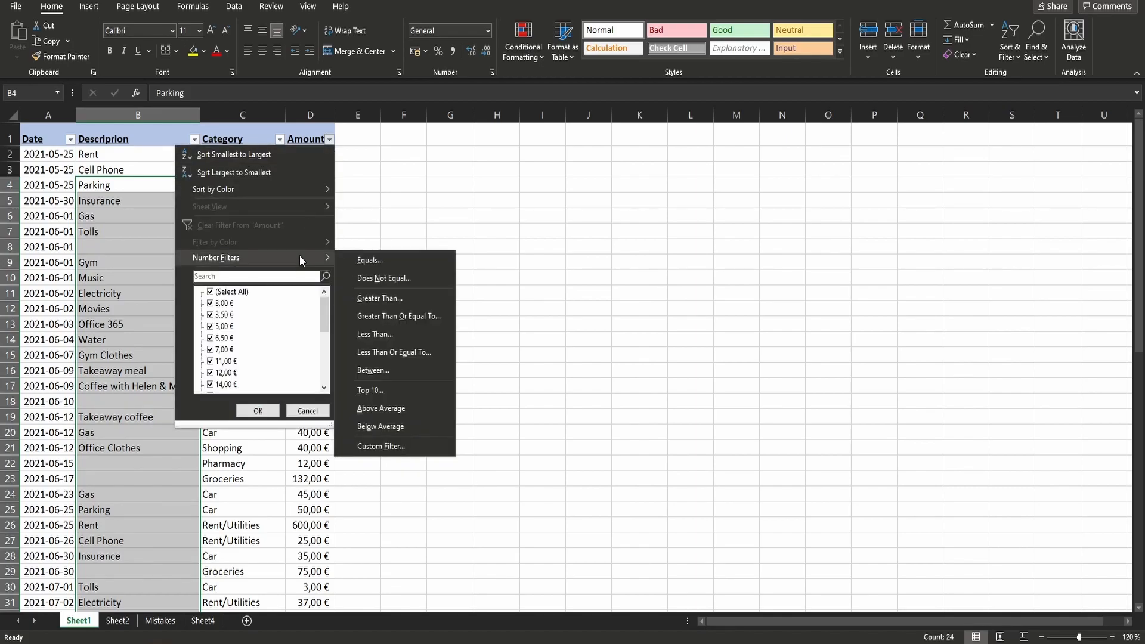
left_click(388, 391)
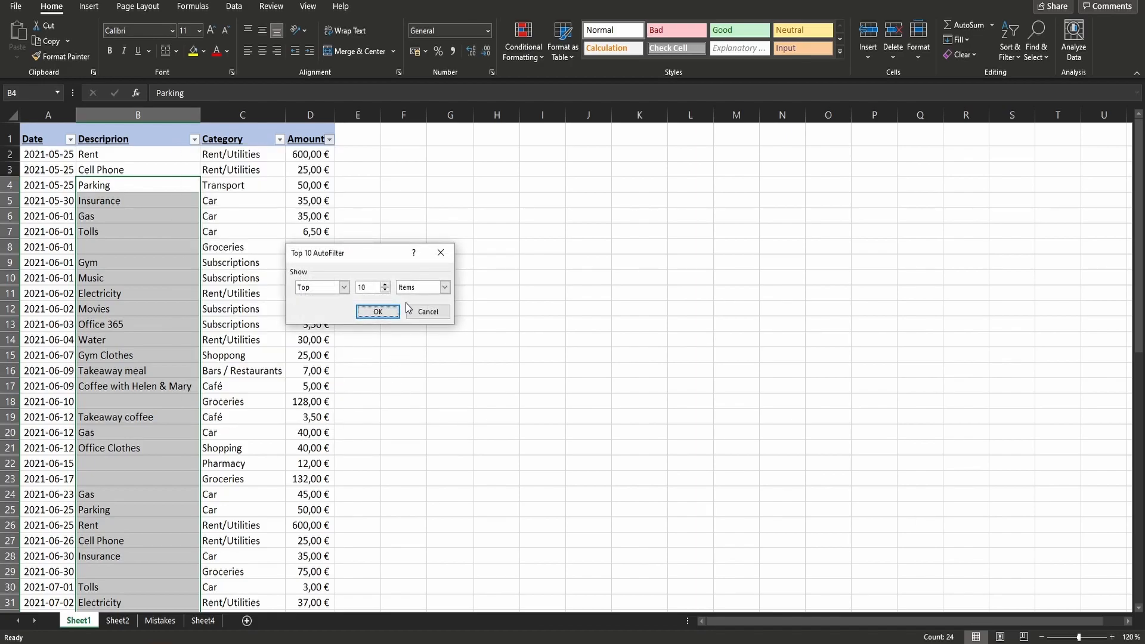
left_click(377, 312)
left_click(372, 315)
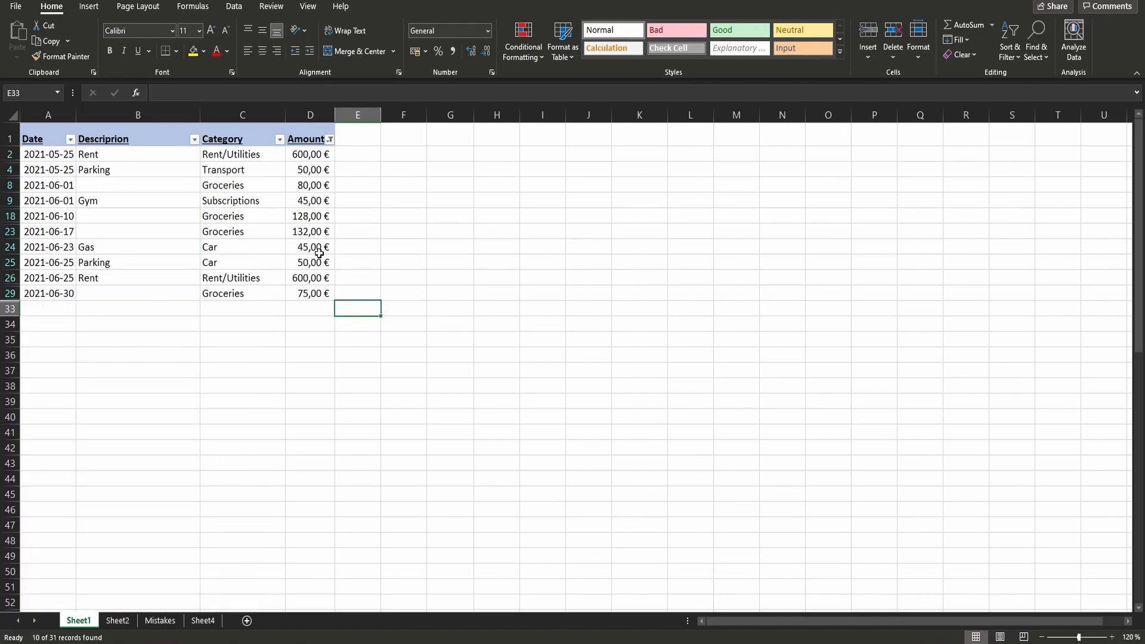
left_click(329, 139)
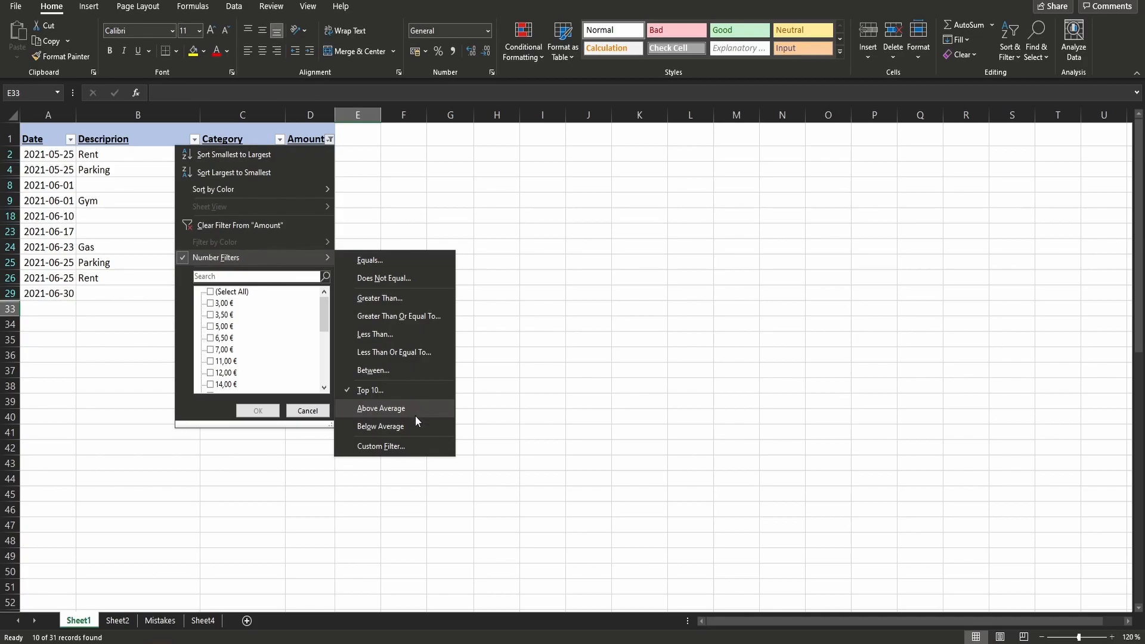
left_click(415, 416)
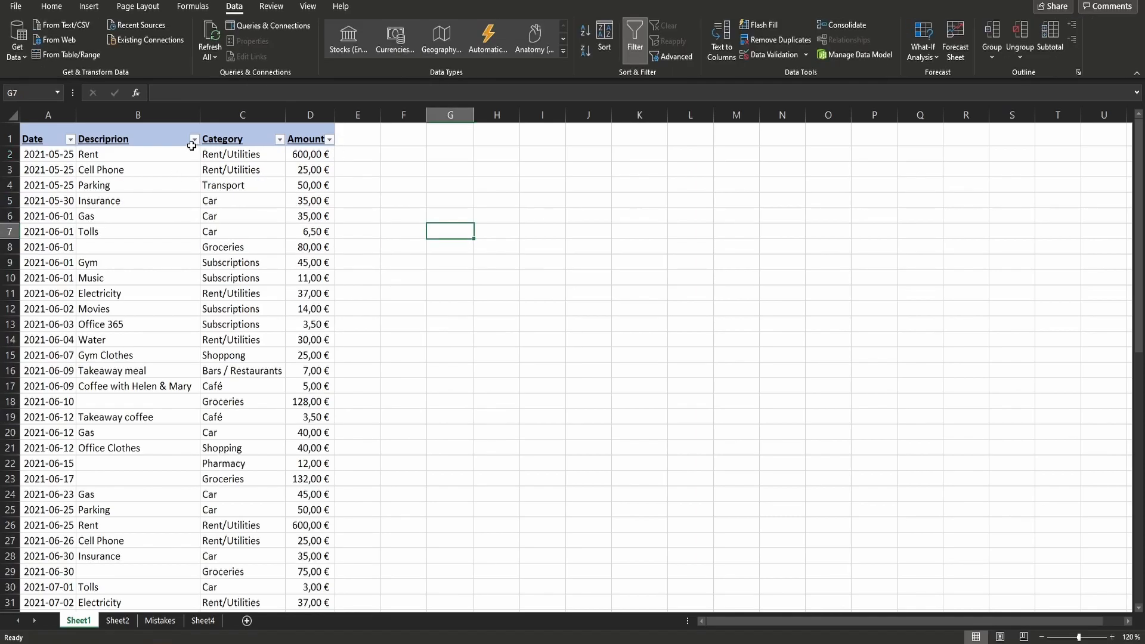
- Filter the Descriprion column to only Electricity, Gas, Gym and Gym Clothes
left_click(194, 140)
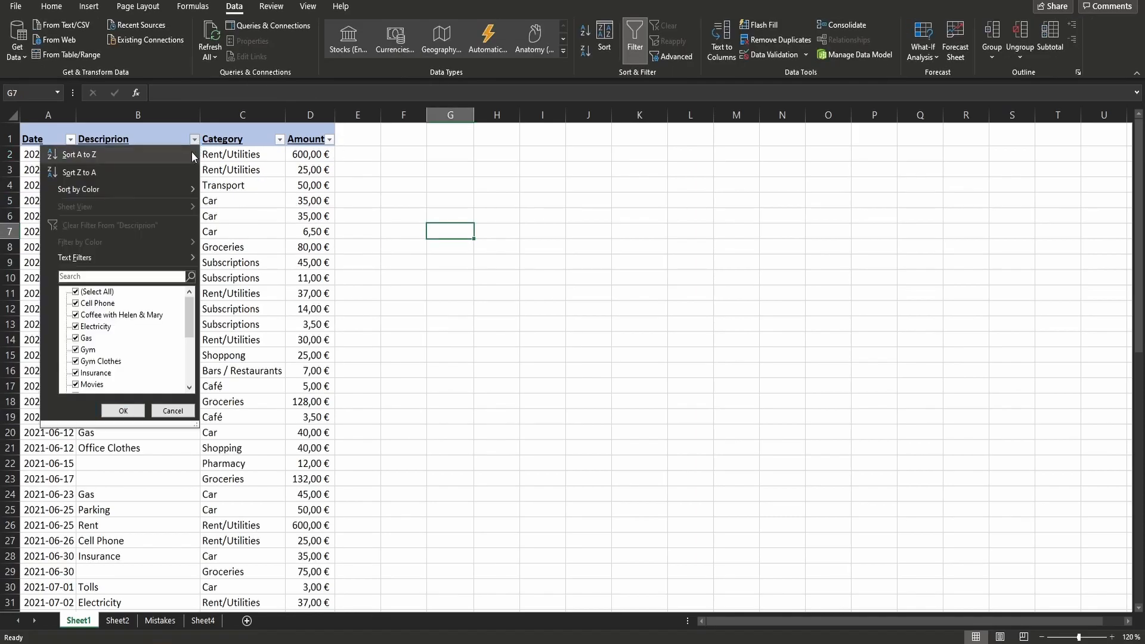
left_click(97, 292)
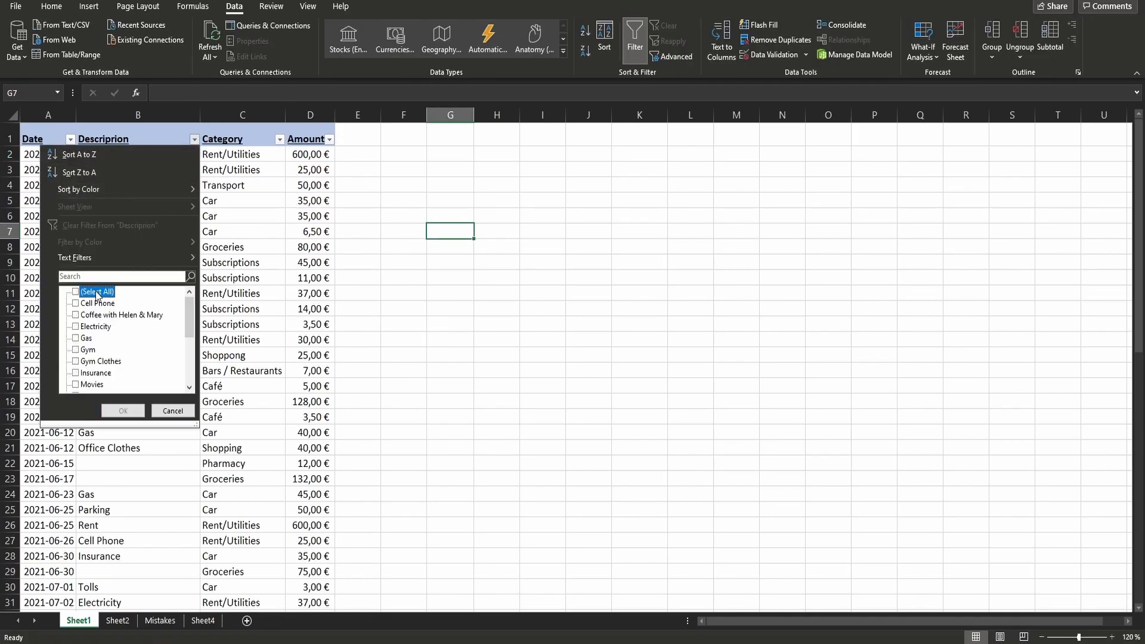
left_click(76, 327)
left_click(75, 339)
left_click(76, 350)
left_click(76, 361)
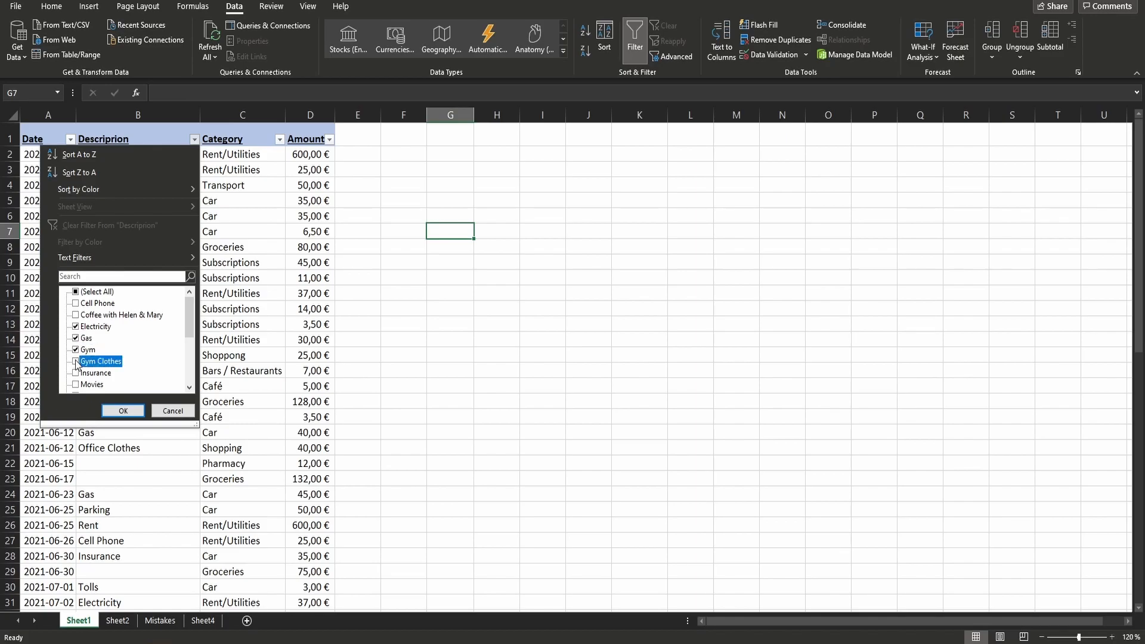
left_click(123, 410)
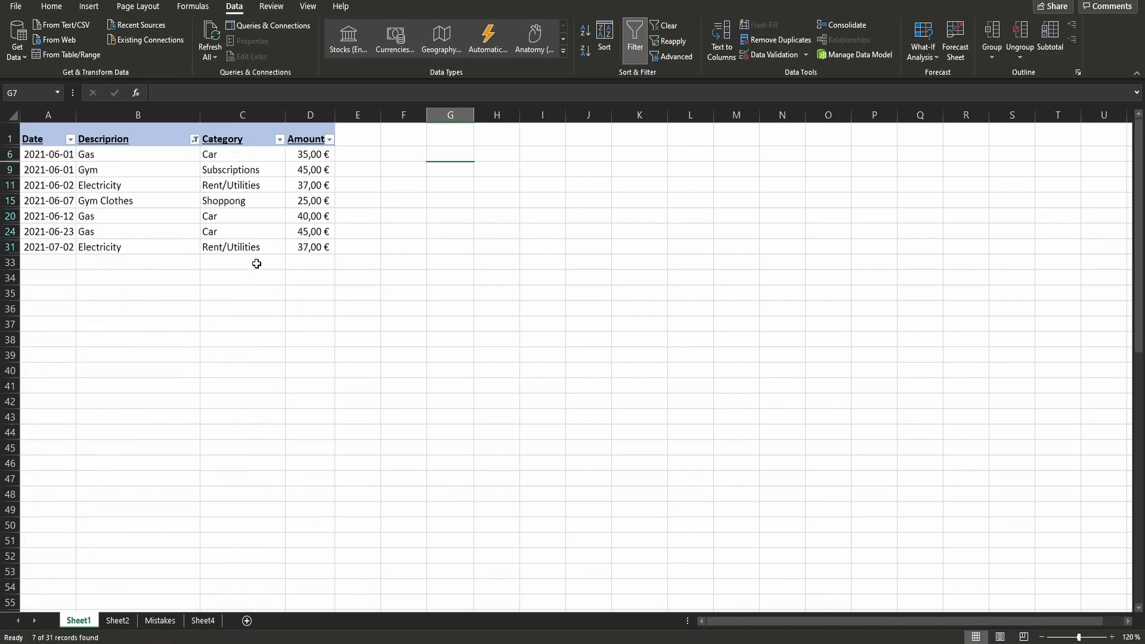
- Filter the Amount column additionally to only 37,00 €, 40,00 € and 45,00 €
left_click(241, 216)
left_click(329, 139)
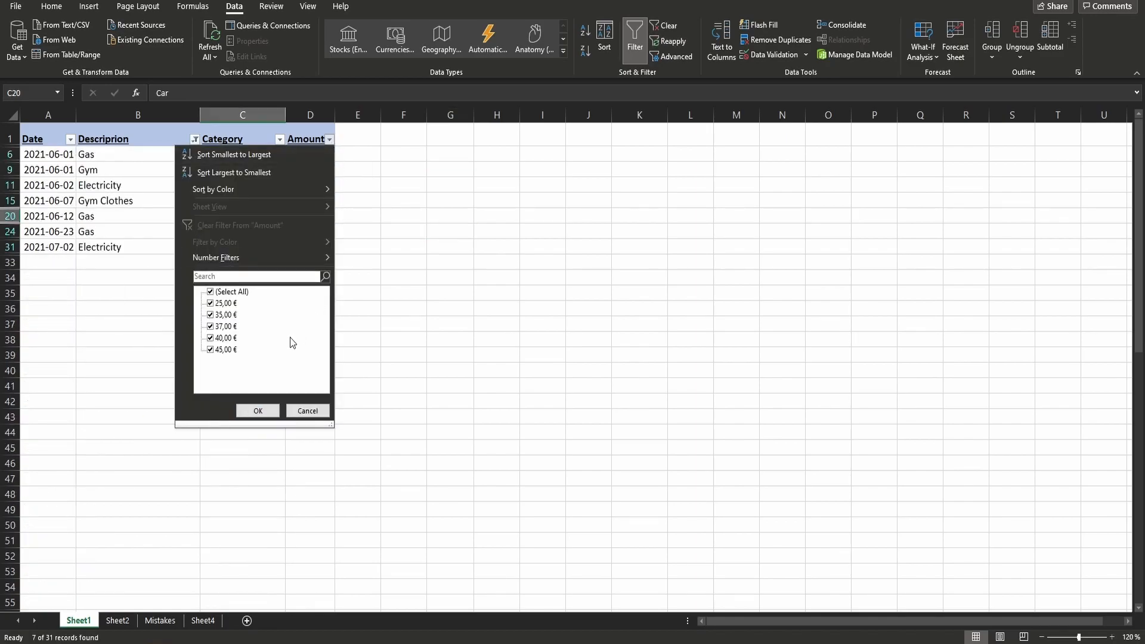
left_click(230, 292)
left_click(210, 327)
left_click(210, 339)
left_click(210, 350)
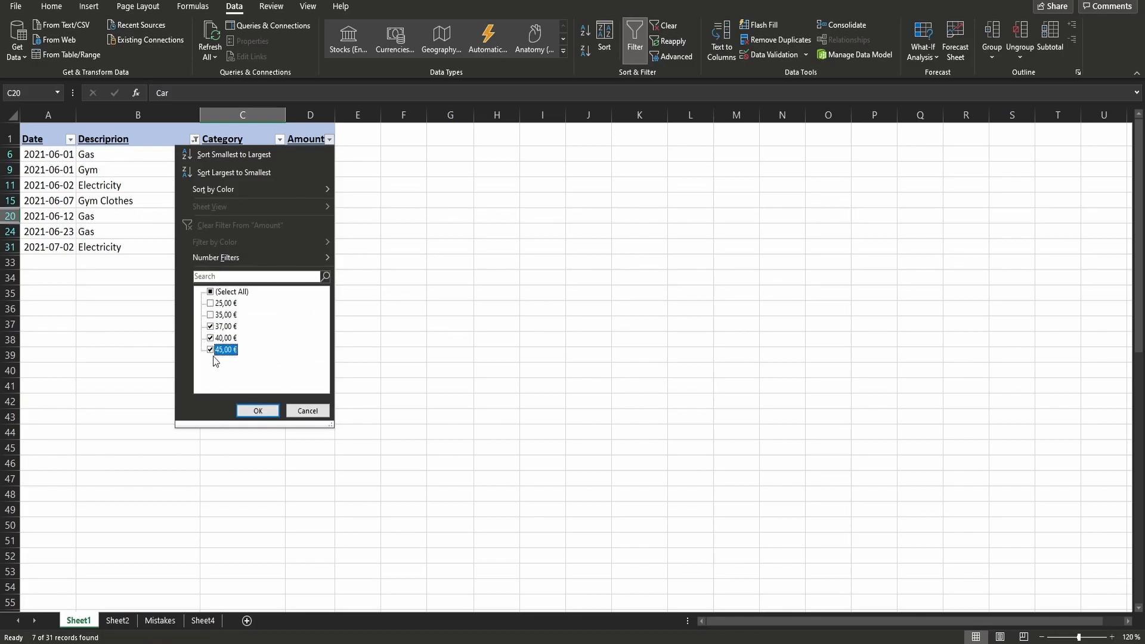
left_click(259, 412)
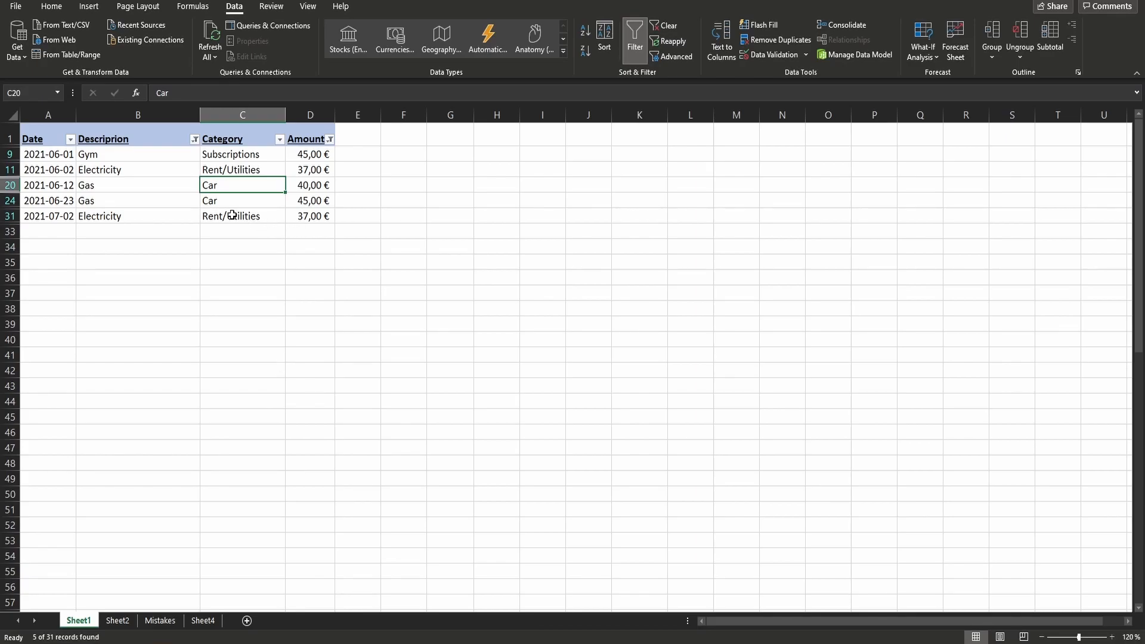
- Undo the last two column filters and select an empty cell outside the table
key("ctrl+z")
key("ctrl+z")
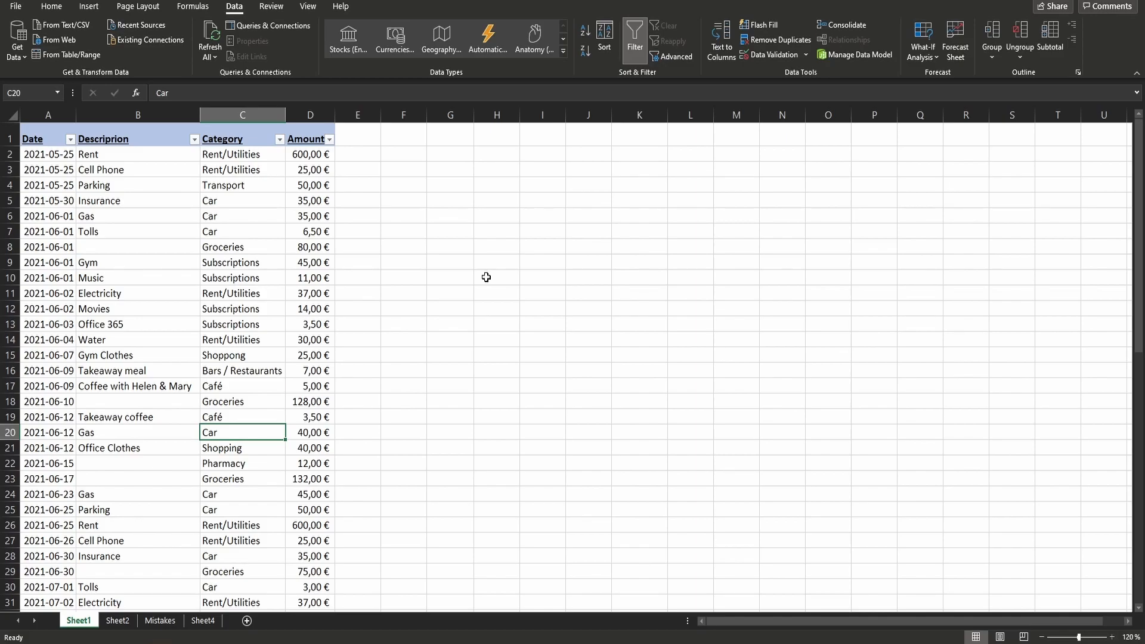
left_click(542, 263)
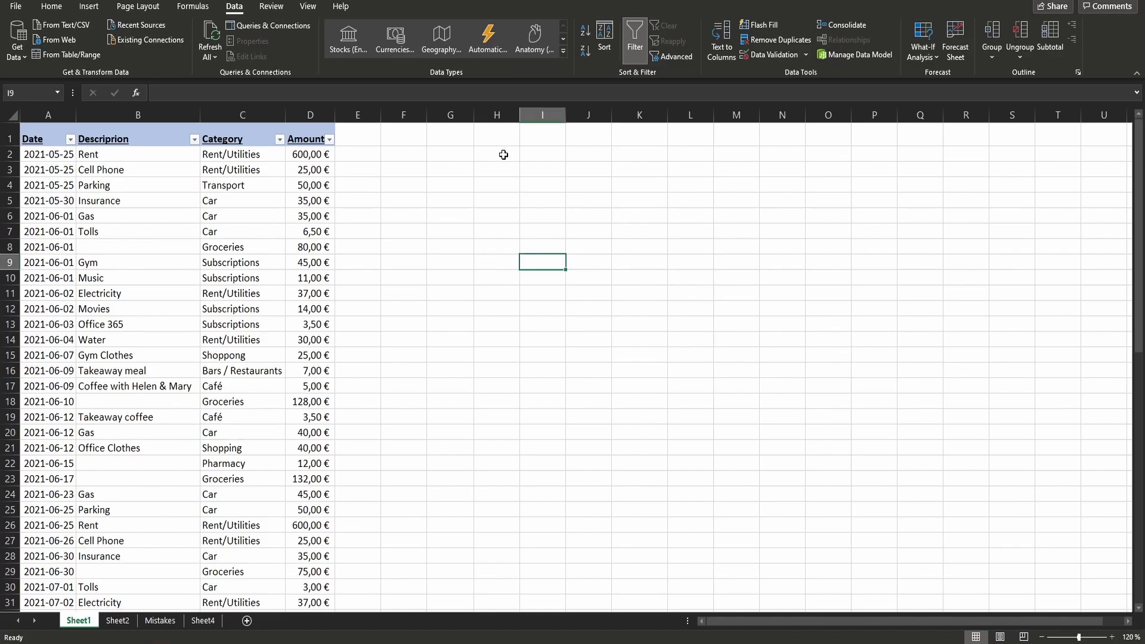
- Start a criteria range beside the table by copying the Date header into I1 and entering 2021-06-12 in I2
left_click_drag(508, 138, 626, 170)
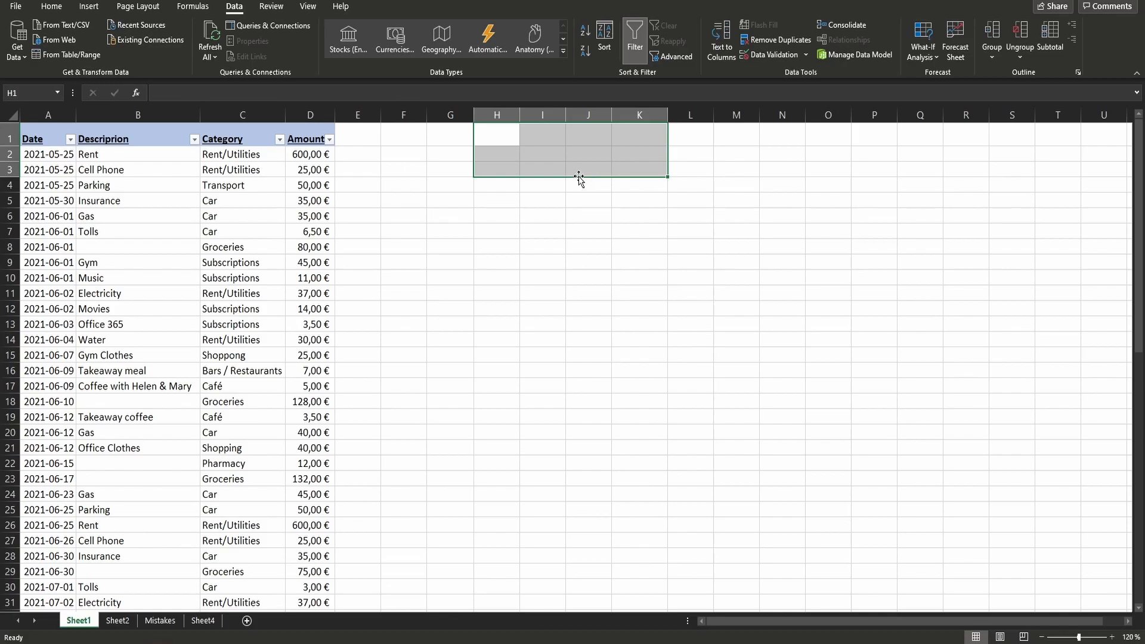
key("ctrl+Home")
key("ctrl+c")
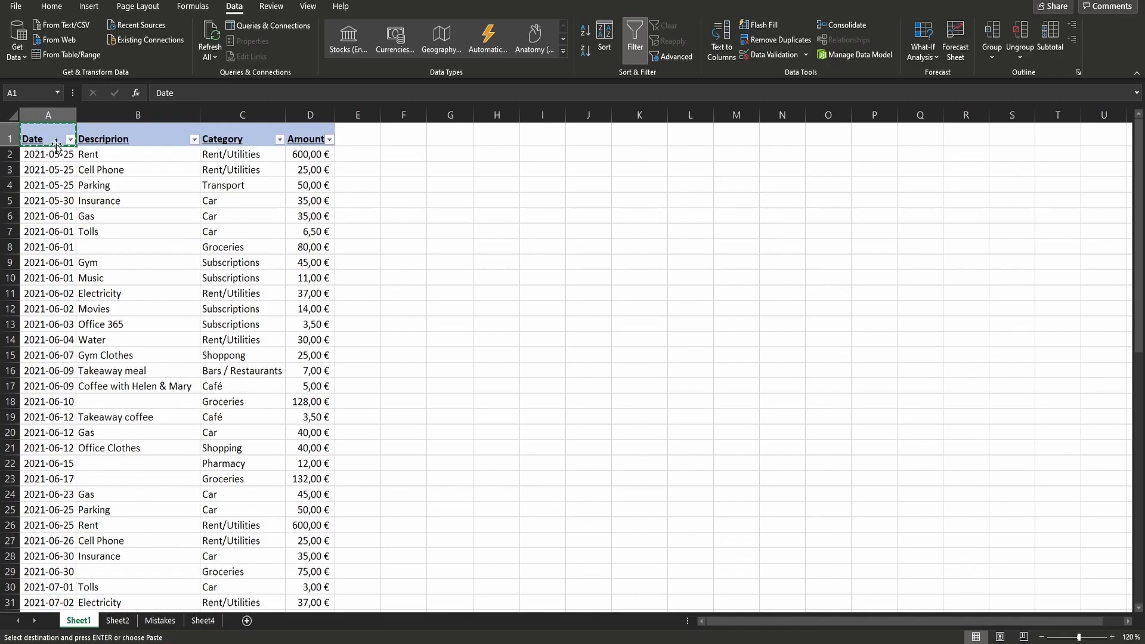
left_click(546, 142)
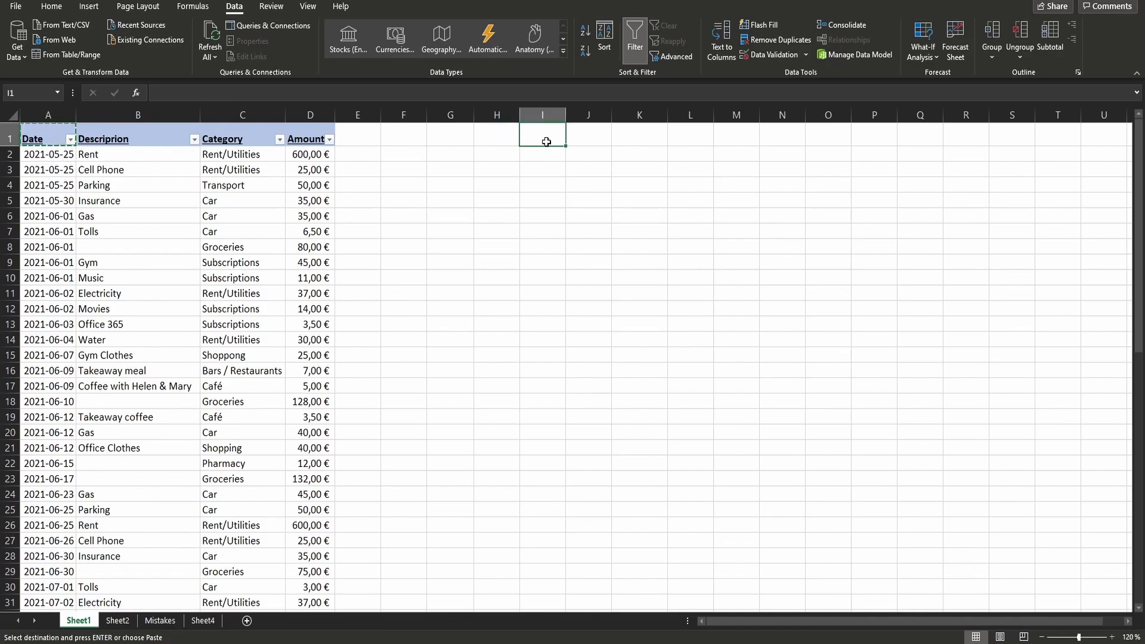
key("ctrl+v")
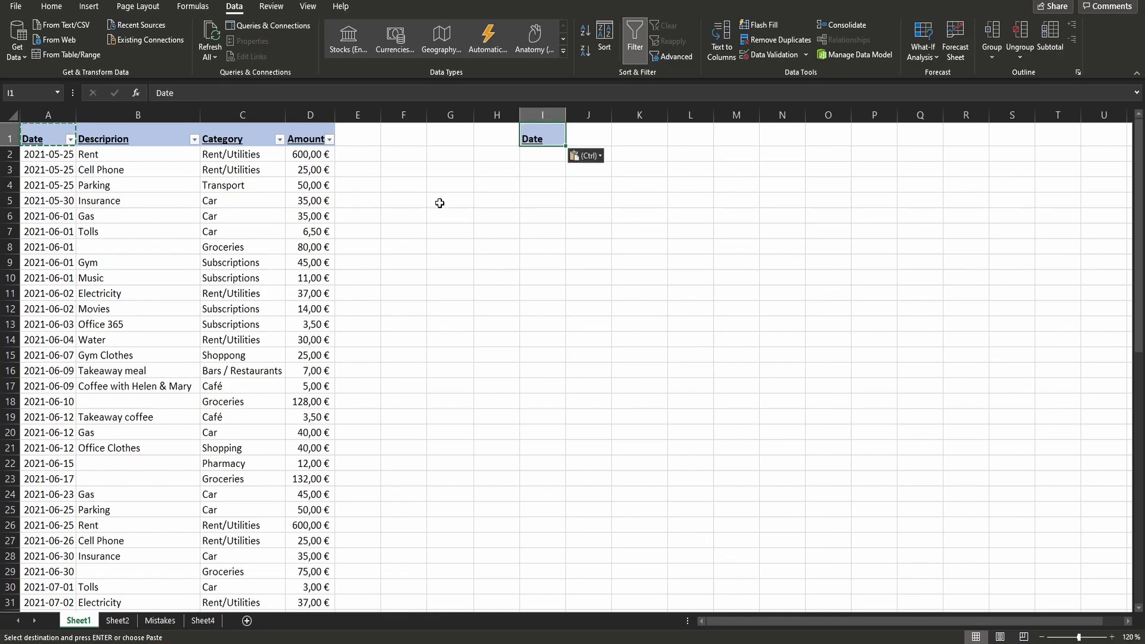
left_click(551, 156)
type("2021-06-12")
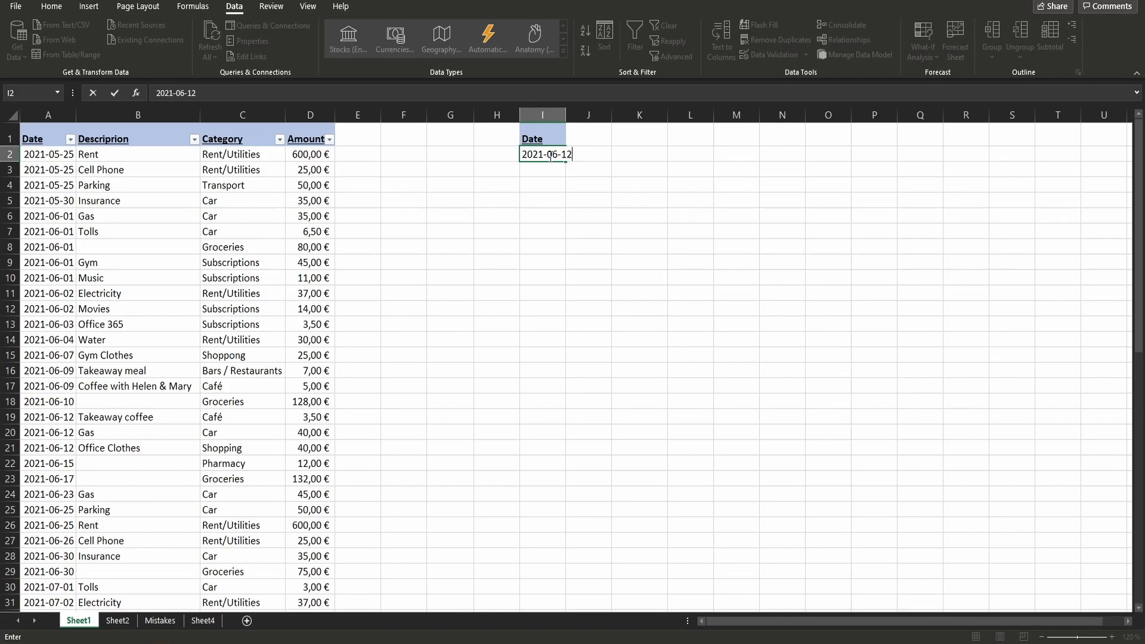
key("Return")
- Add a category criterion by copying the Category header into J1 and entering Car in J2
left_click(226, 142)
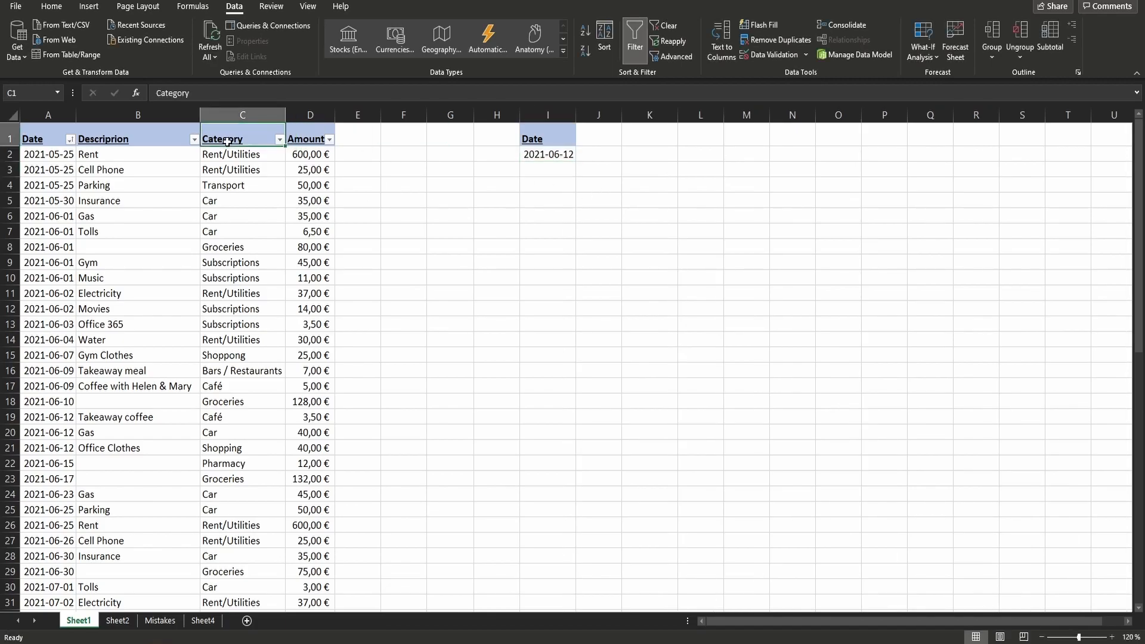
key("ctrl+c")
left_click(597, 141)
key("ctrl+v")
key("ctrl")
left_click(597, 154)
type("Car")
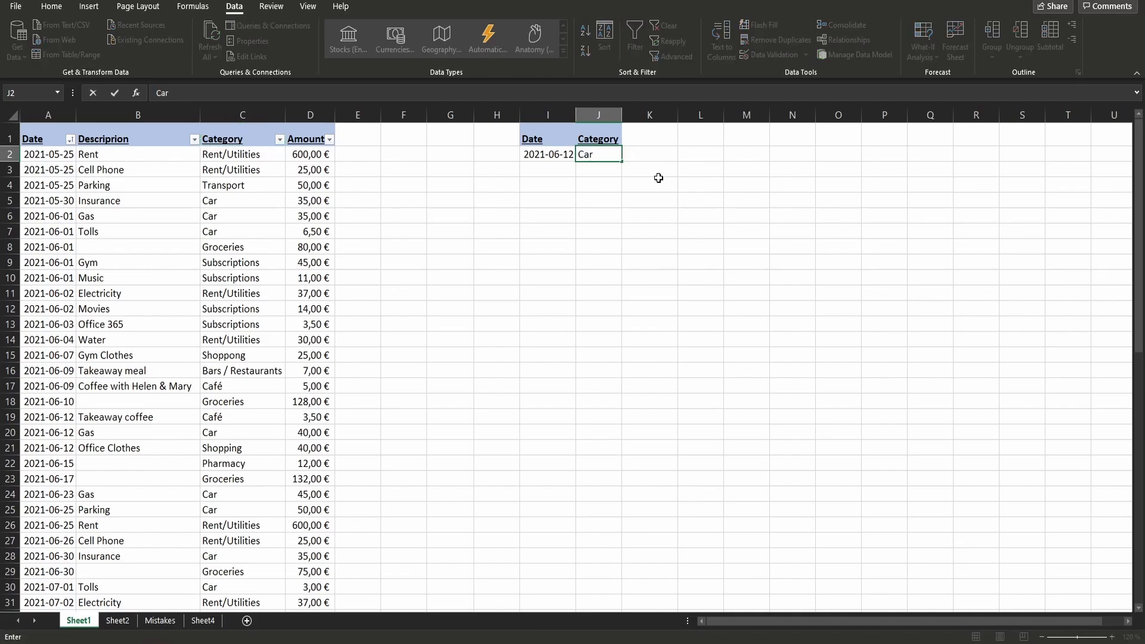
left_click(658, 176)
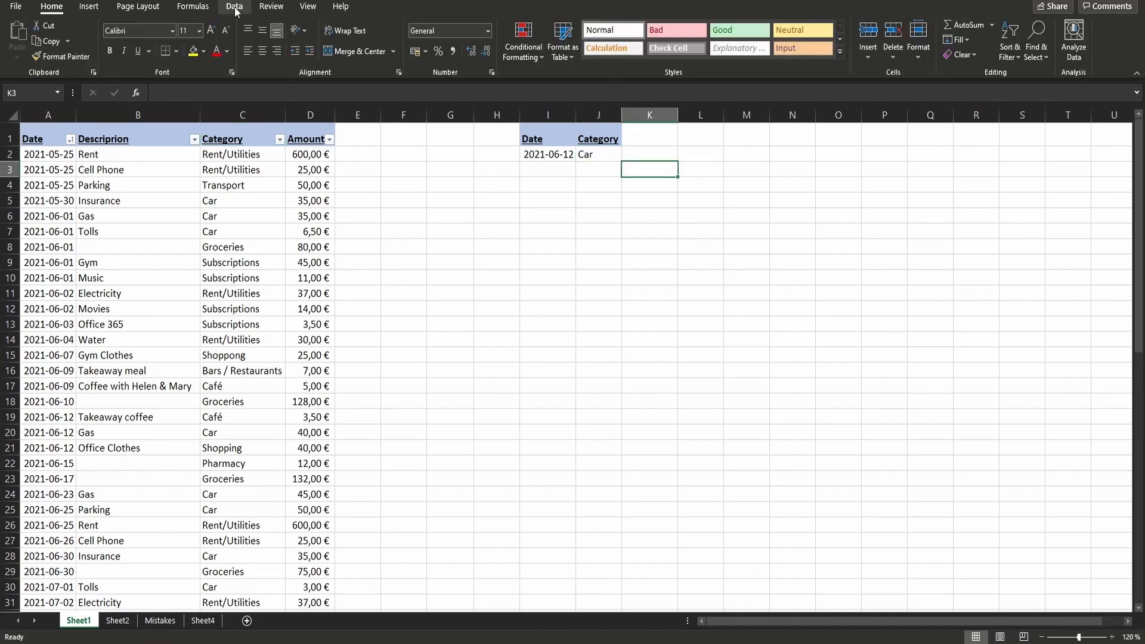
- Apply an in-place Advanced Filter to list range A1:D32 using I1:J2 as the criteria range
left_click(235, 7)
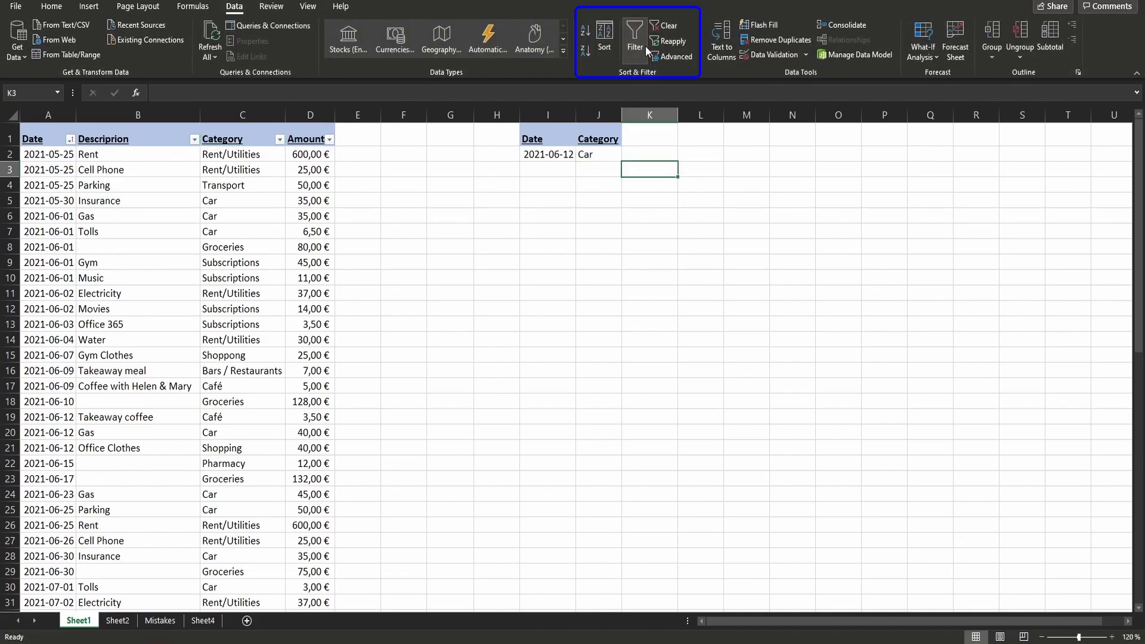
left_click(674, 56)
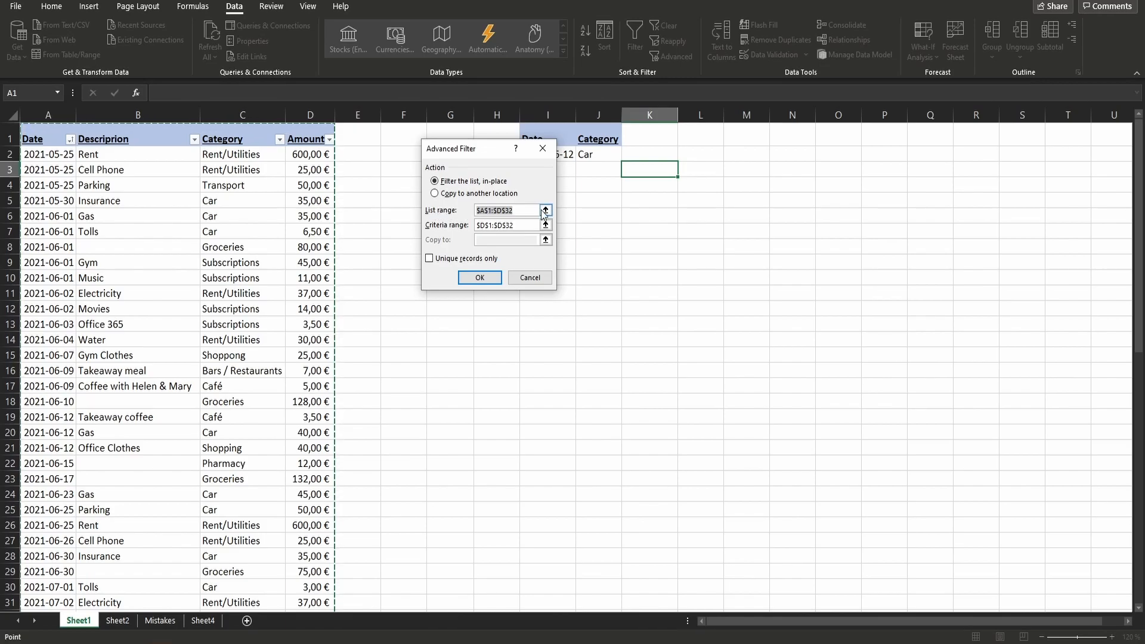
scroll(544, 215, "down", 3)
scroll(544, 214, "up", 3)
scroll(298, 211, "down", 3)
scroll(281, 208, "up", 3)
left_click(530, 226)
left_click_drag(496, 147, 440, 210)
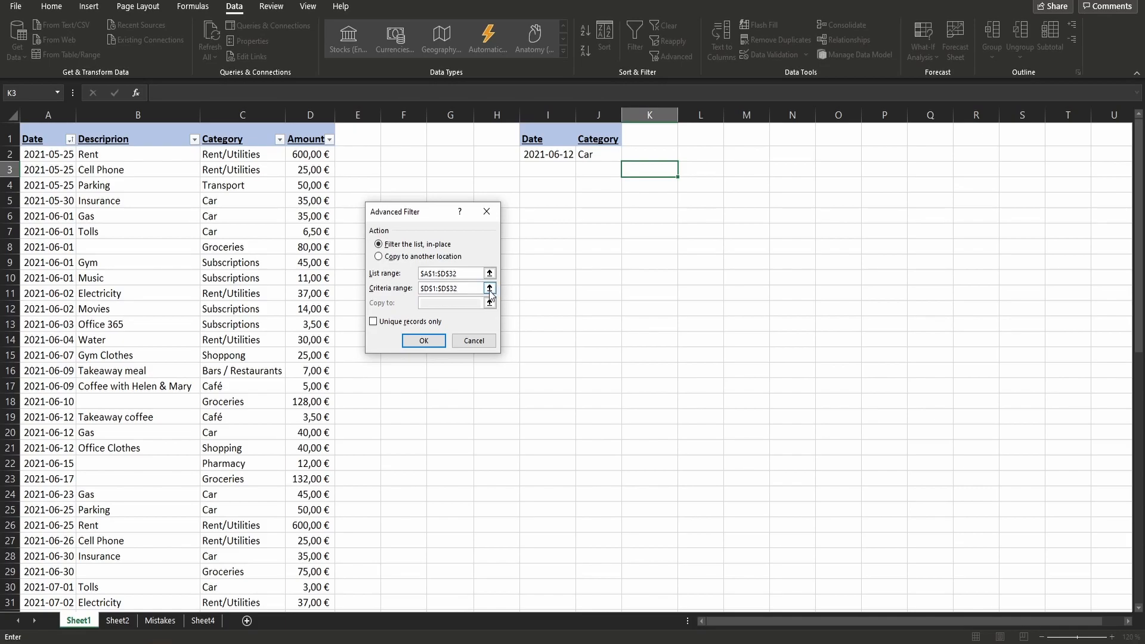
left_click(489, 289)
left_click_drag(523, 133, 594, 153)
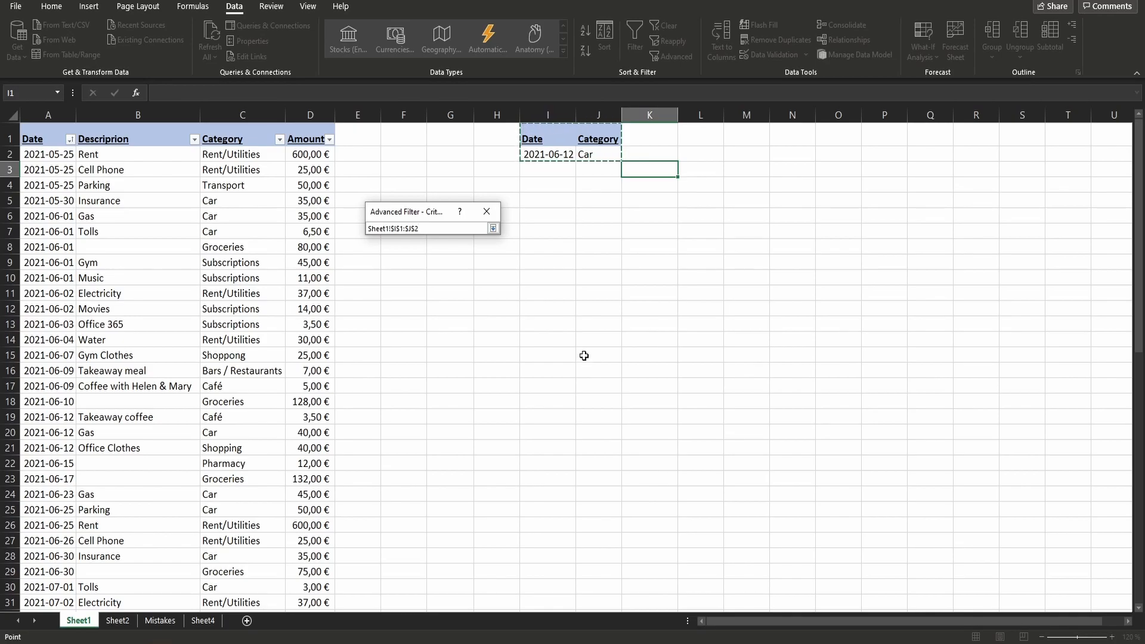
key("Return")
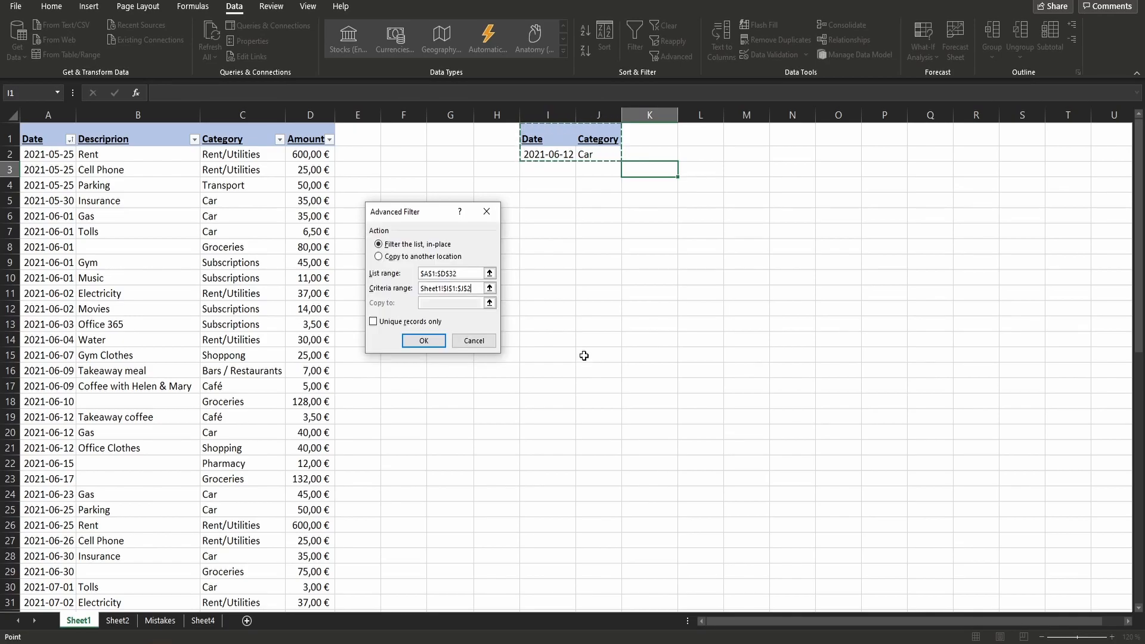
left_click(424, 340)
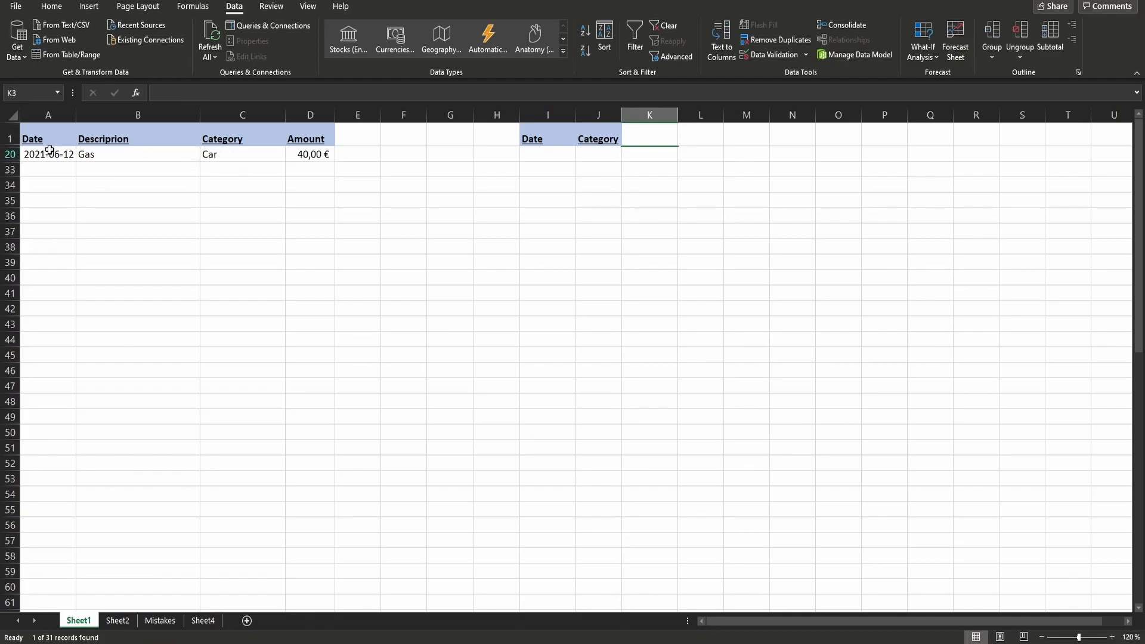
- Show all table rows again with the column filters and change the date criterion in I2 to >2021-06-12
key("ctrl+shift+l")
left_click(563, 155)
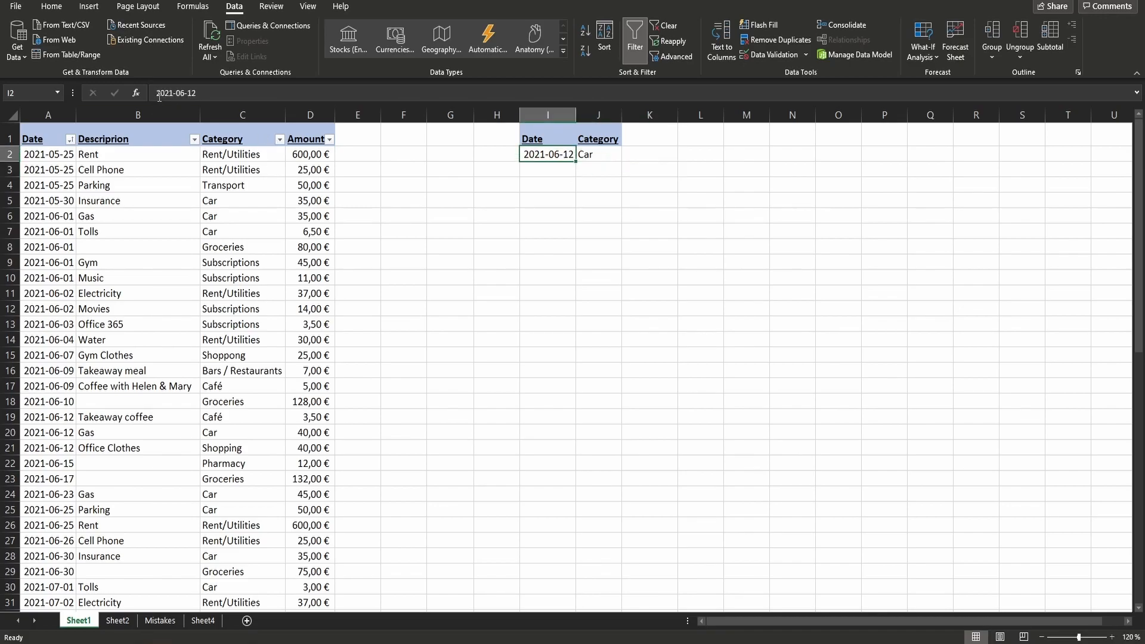
left_click(158, 93)
type(">")
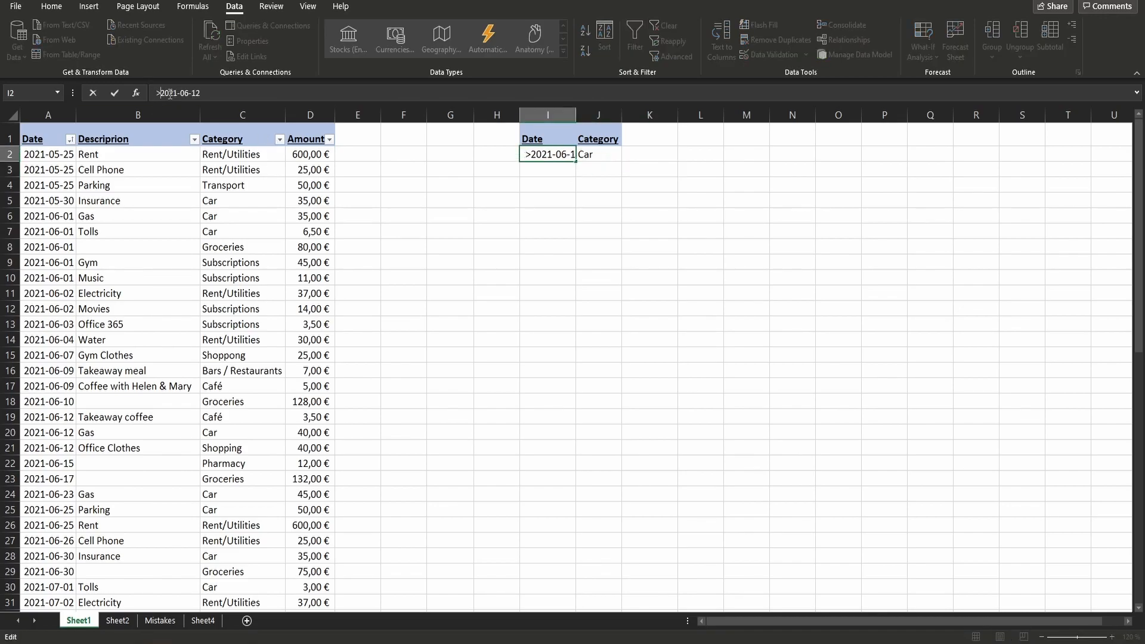
left_click(552, 153)
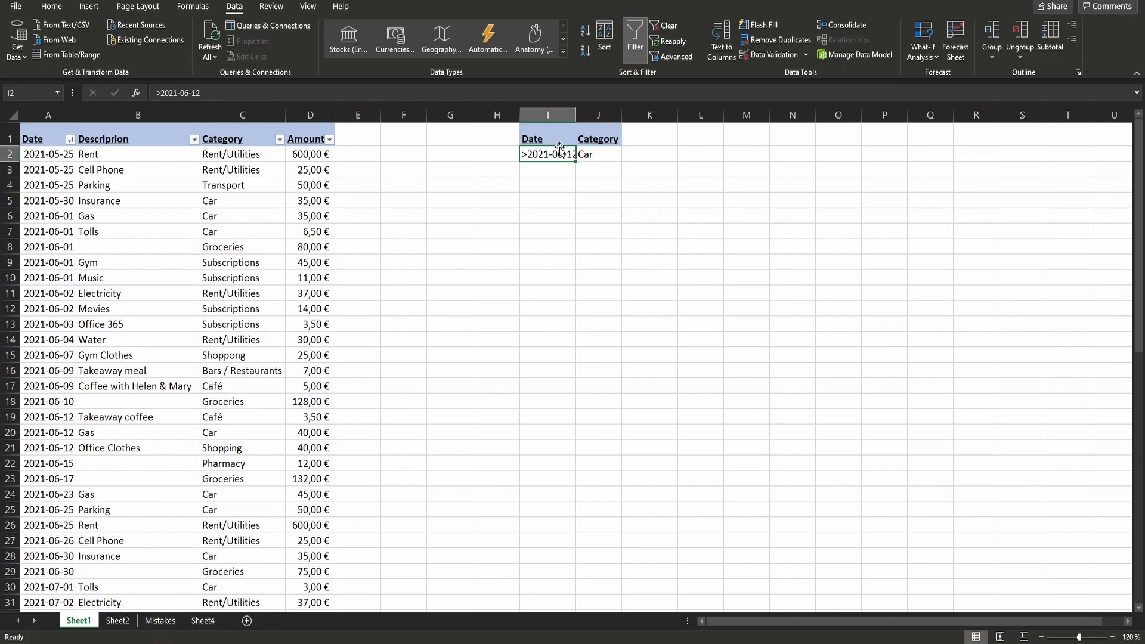
- Apply an in-place Advanced Filter to list range A1:D32 with I1:J2 as the criteria range
left_click(670, 57)
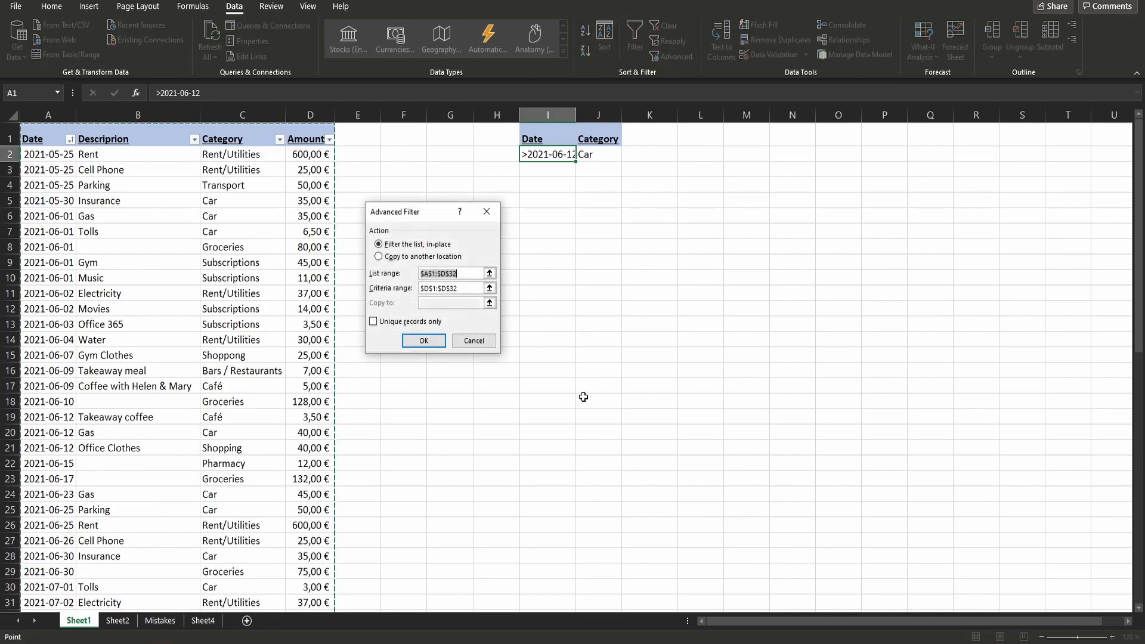
left_click(474, 288)
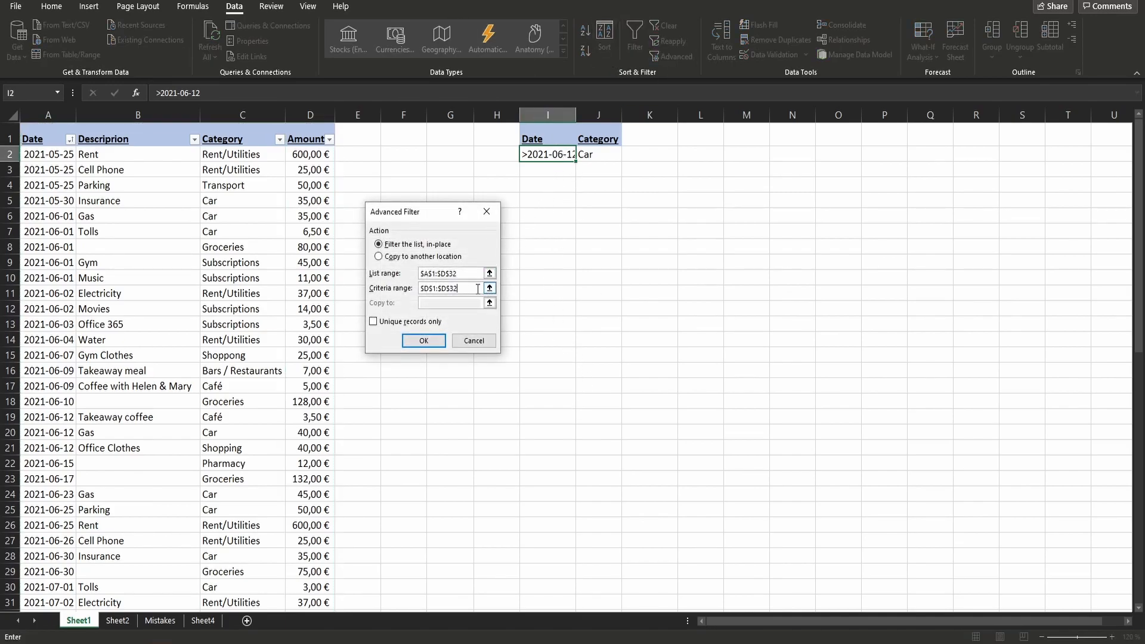
left_click(490, 288)
left_click_drag(548, 138, 593, 159)
key("Return")
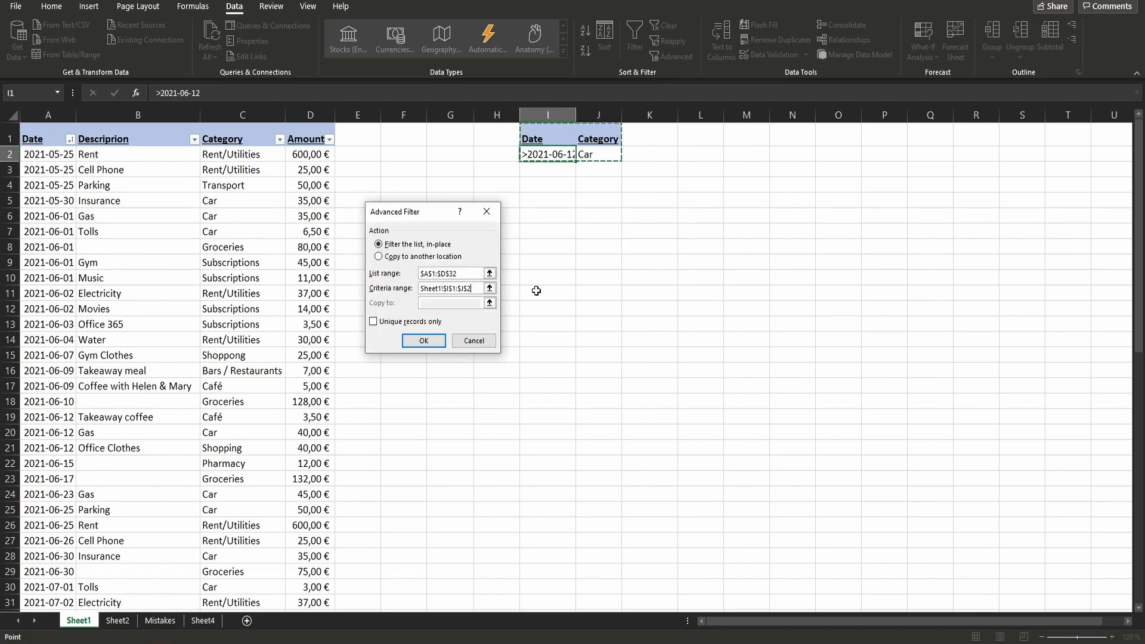
left_click(435, 338)
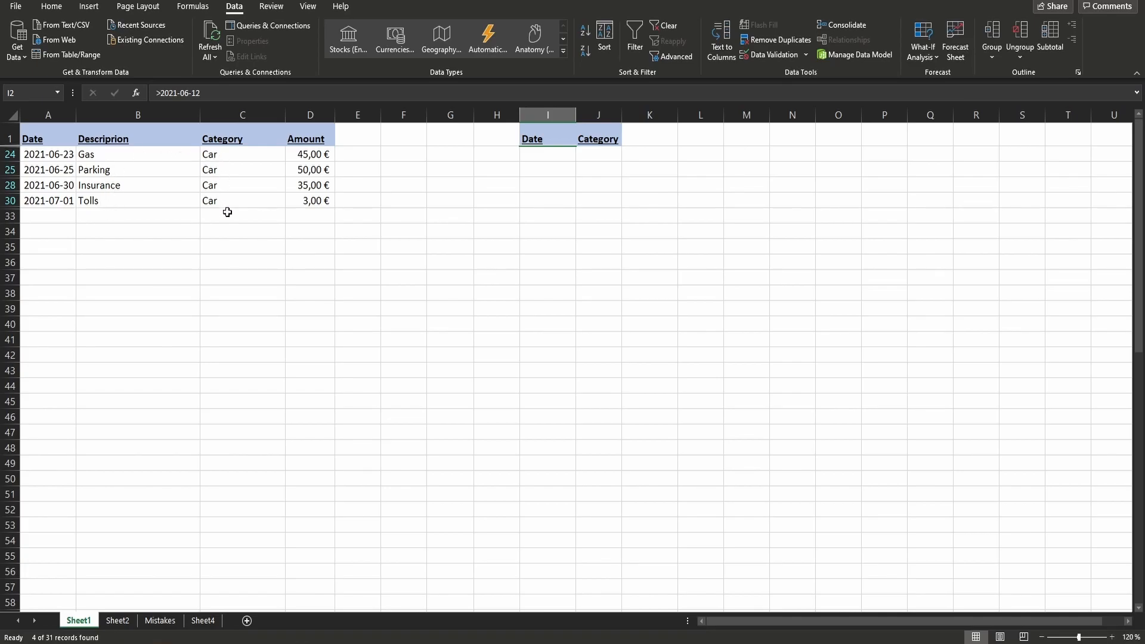
- Bring back all table rows and set the criteria to >=2021-06-12 in I2 with Car in J2
key("ctrl+shift+l")
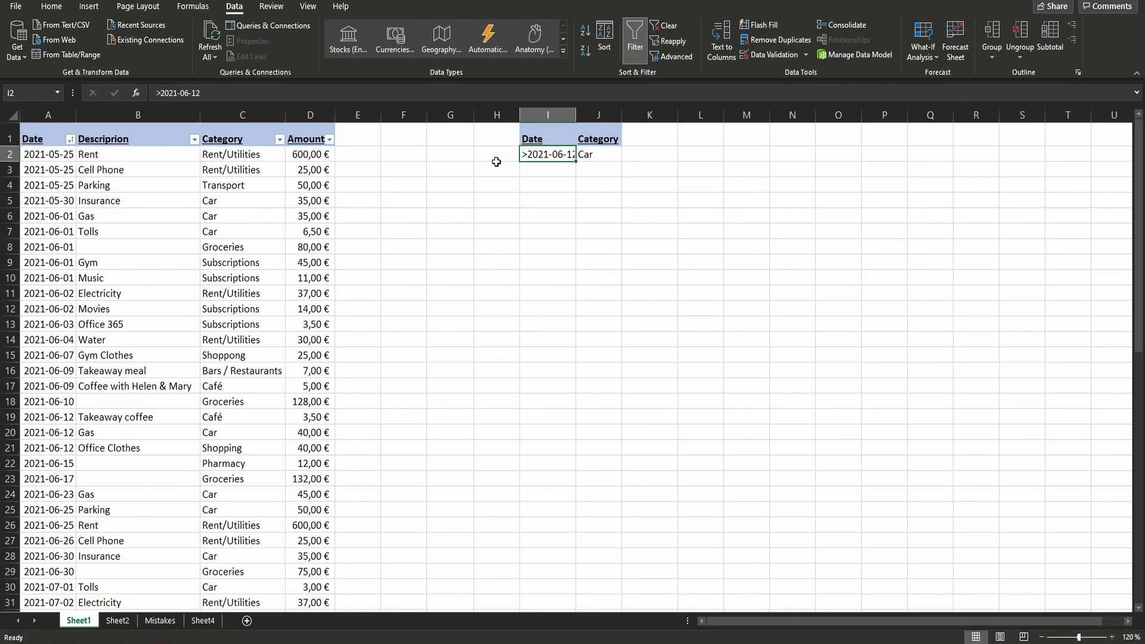
double_click(543, 157)
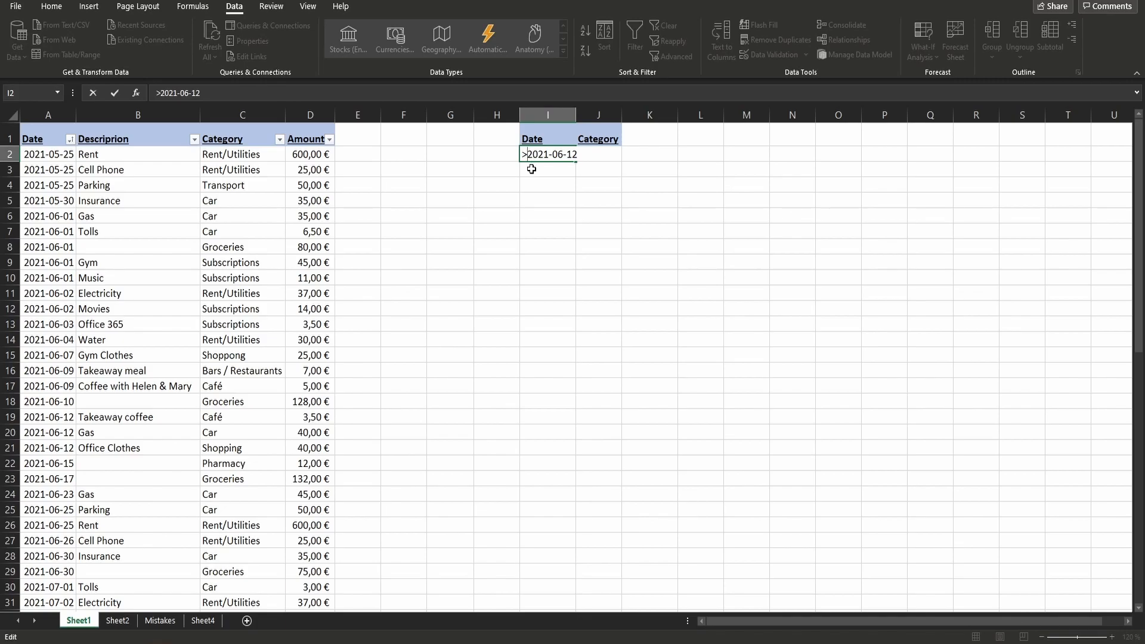
type("=")
key("Tab")
type("Car")
key("Return")
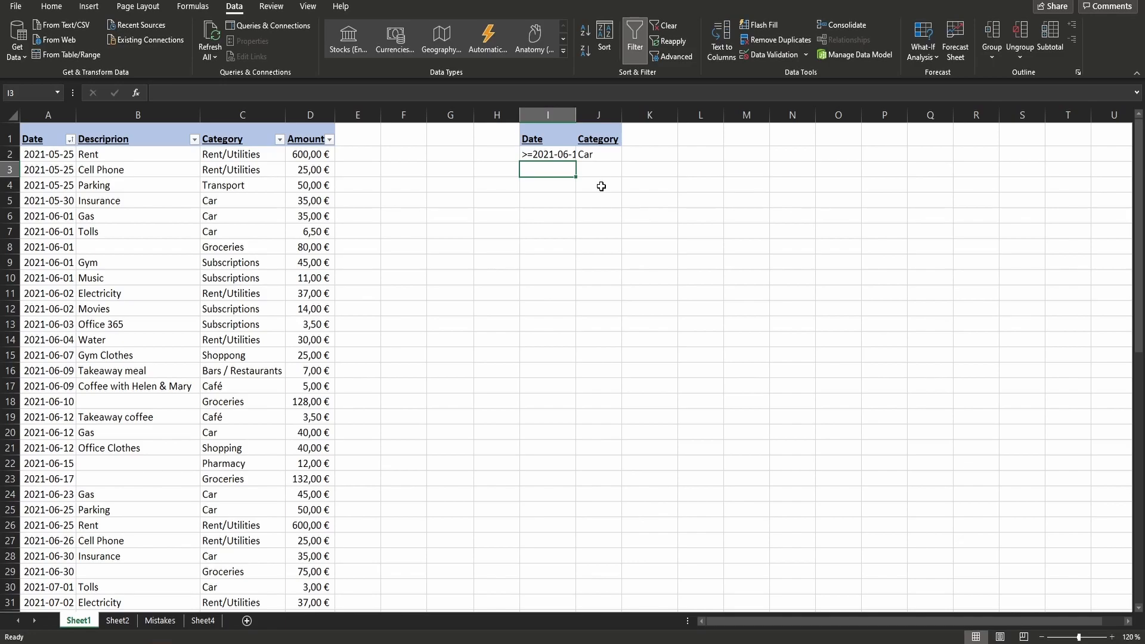
- Run the in-place Advanced Filter on A1:D32 with criteria range I1:J2, check the first matching row, and restore the full table
left_click(668, 56)
left_click(463, 289)
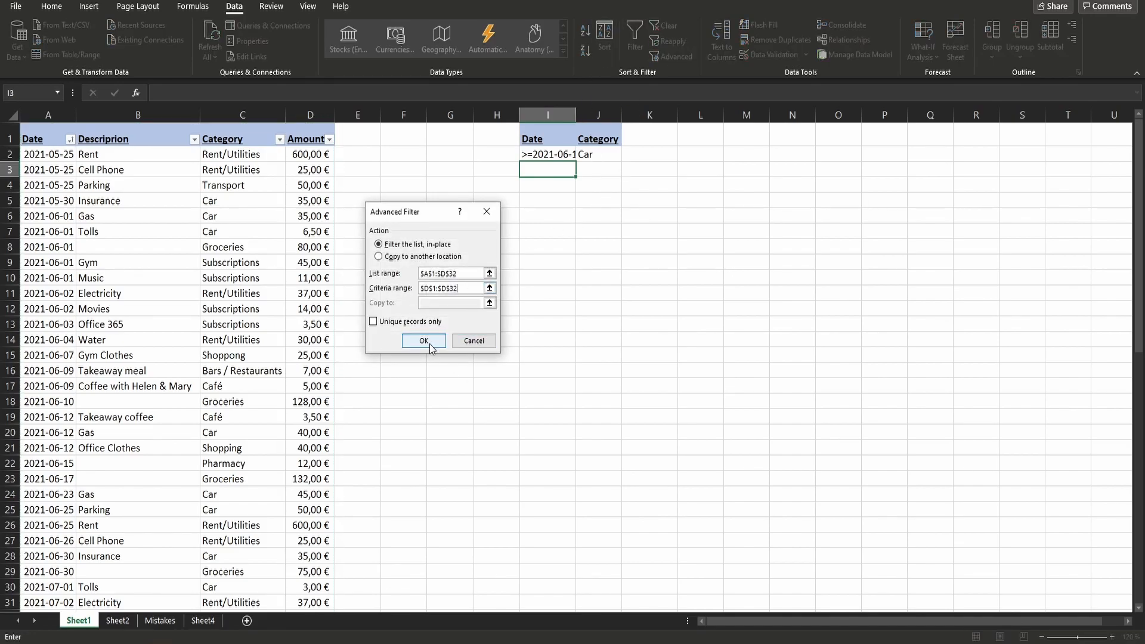
left_click(490, 288)
left_click(544, 138)
left_click_drag(543, 138, 593, 154)
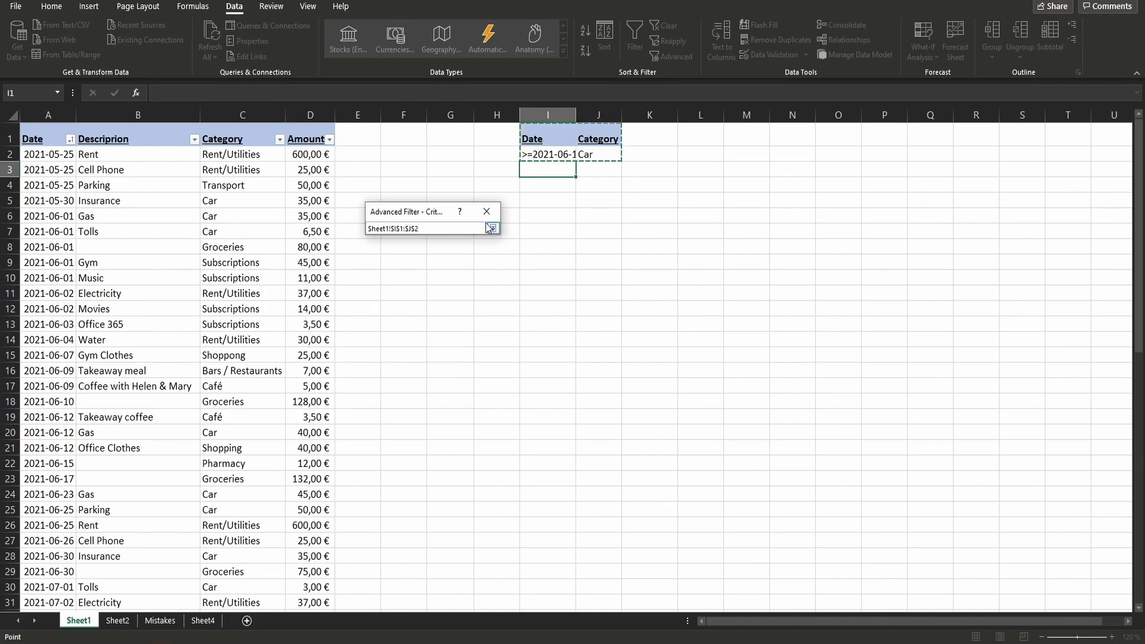
left_click(492, 229)
left_click(416, 338)
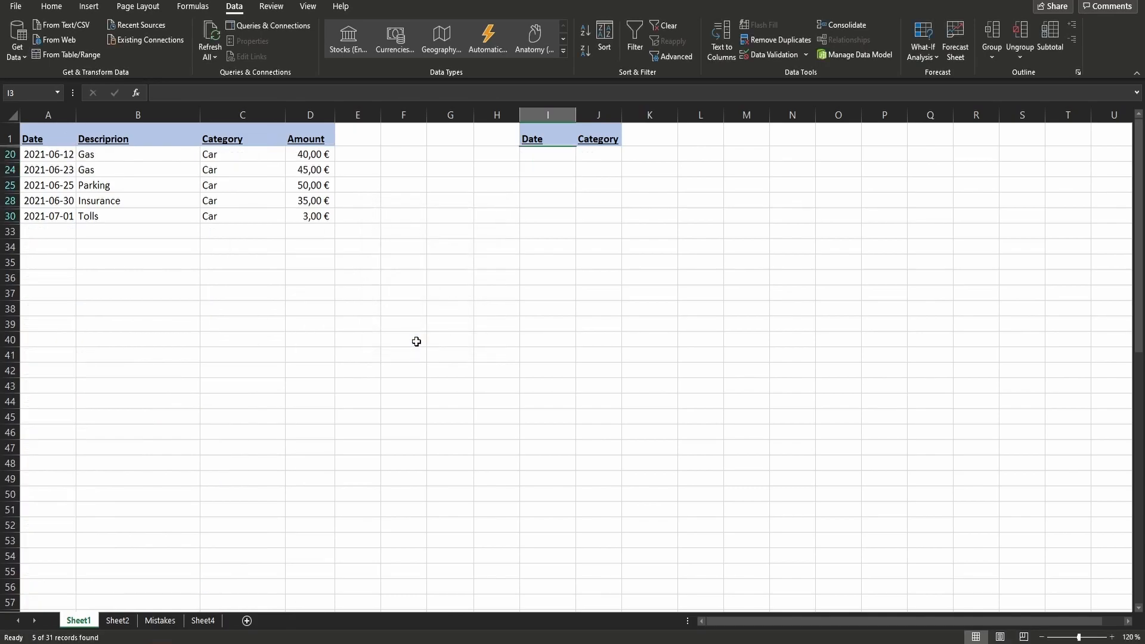
left_click_drag(66, 157, 254, 154)
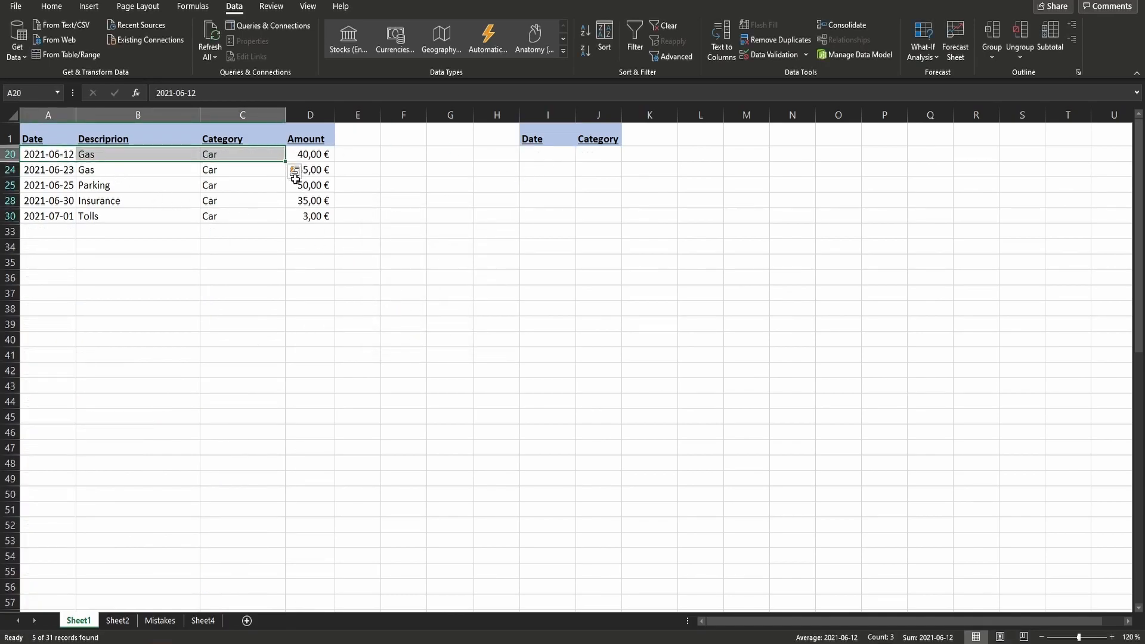
key("ctrl+shift+l")
- Examine the criteria in I2:J2, the Date column's filter options, and the cells below and beside the criteria for OR and AND conditions
left_click_drag(547, 156, 610, 153)
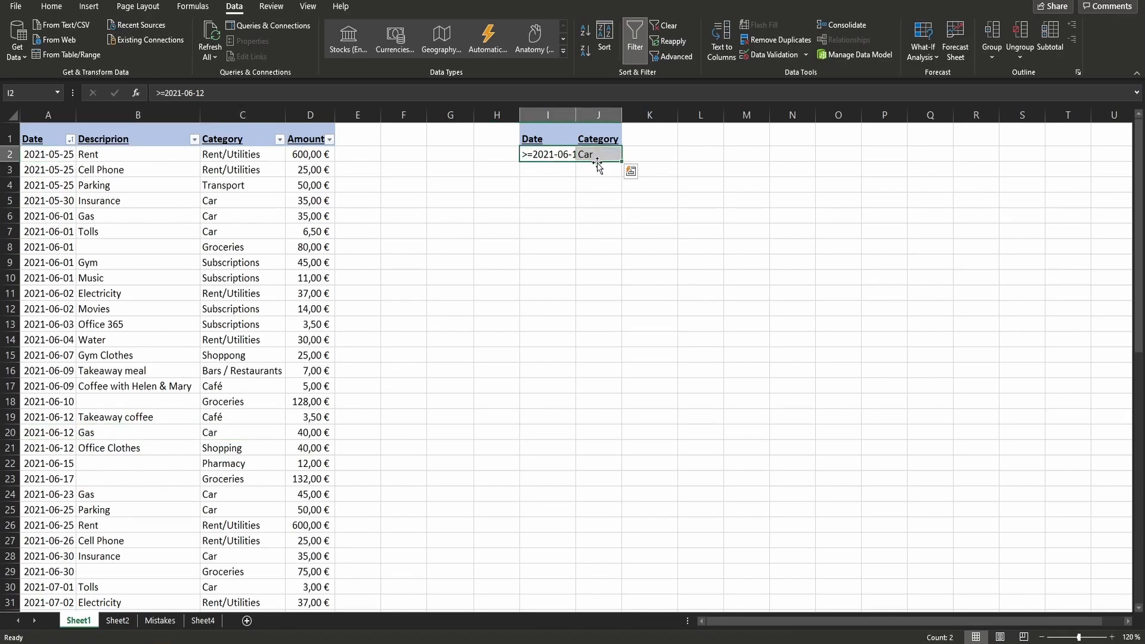
left_click(71, 141)
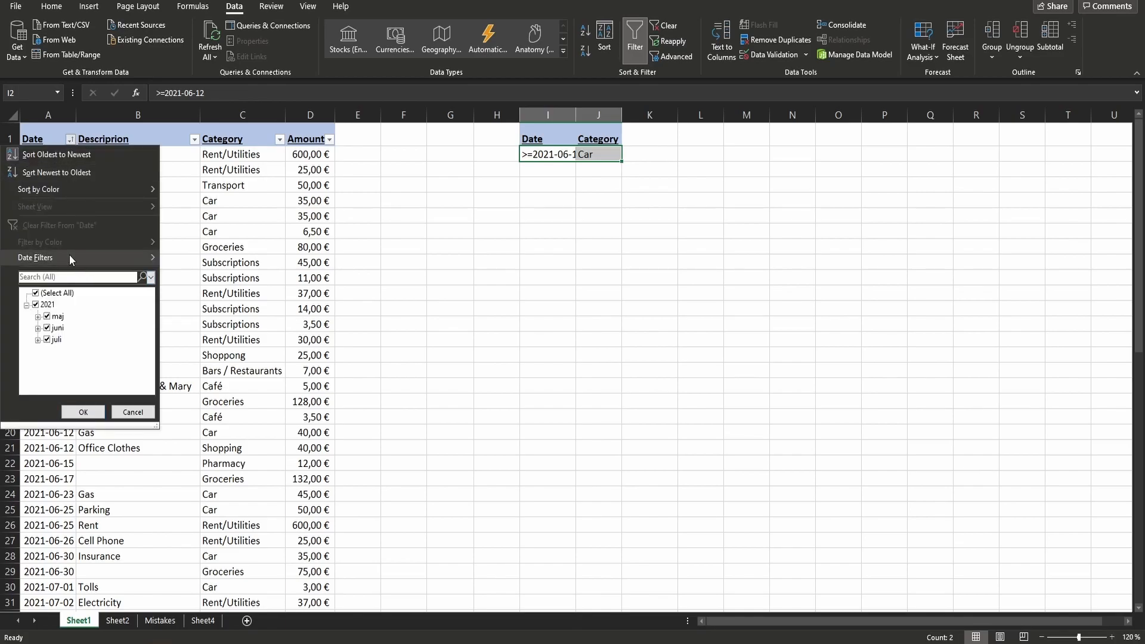
mouse_move(74, 256)
left_click(199, 177)
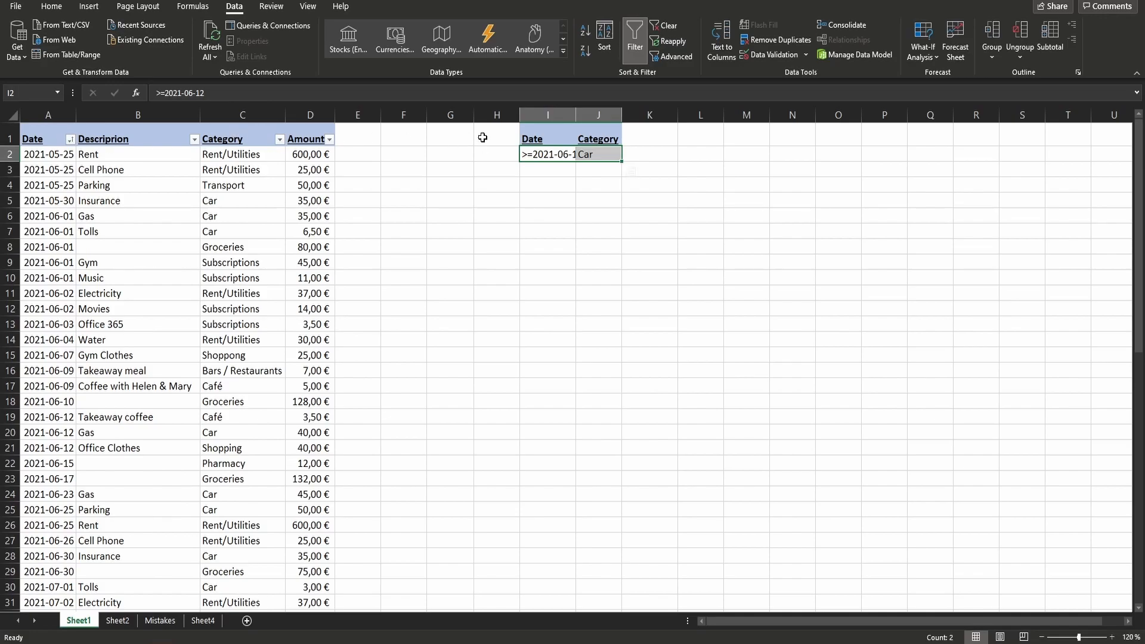
left_click(566, 155)
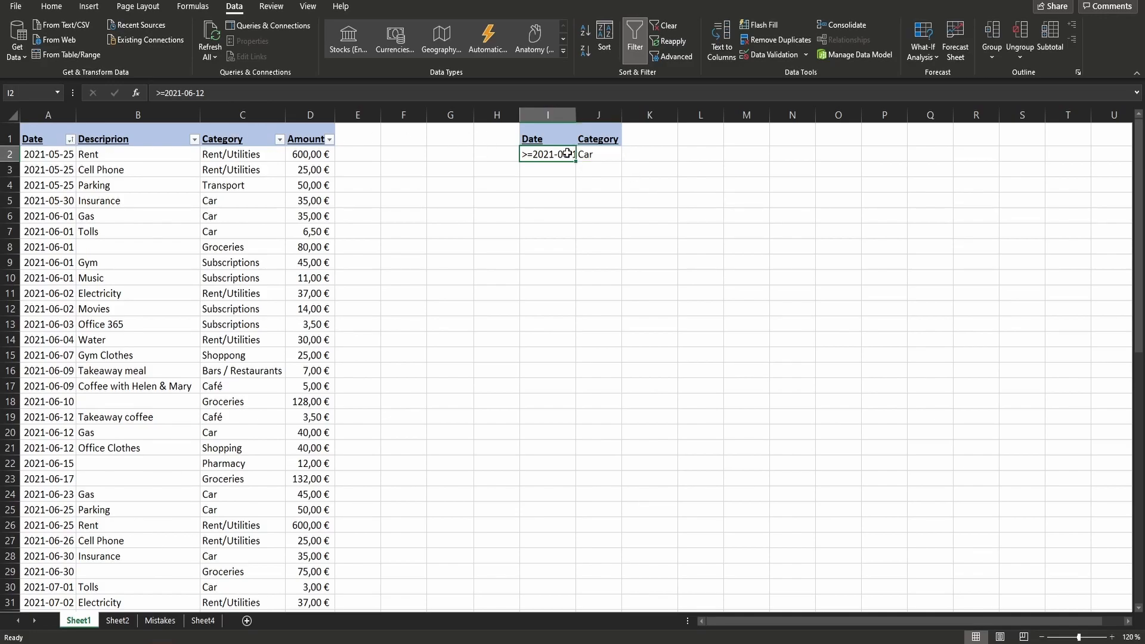
left_click_drag(549, 170, 528, 275)
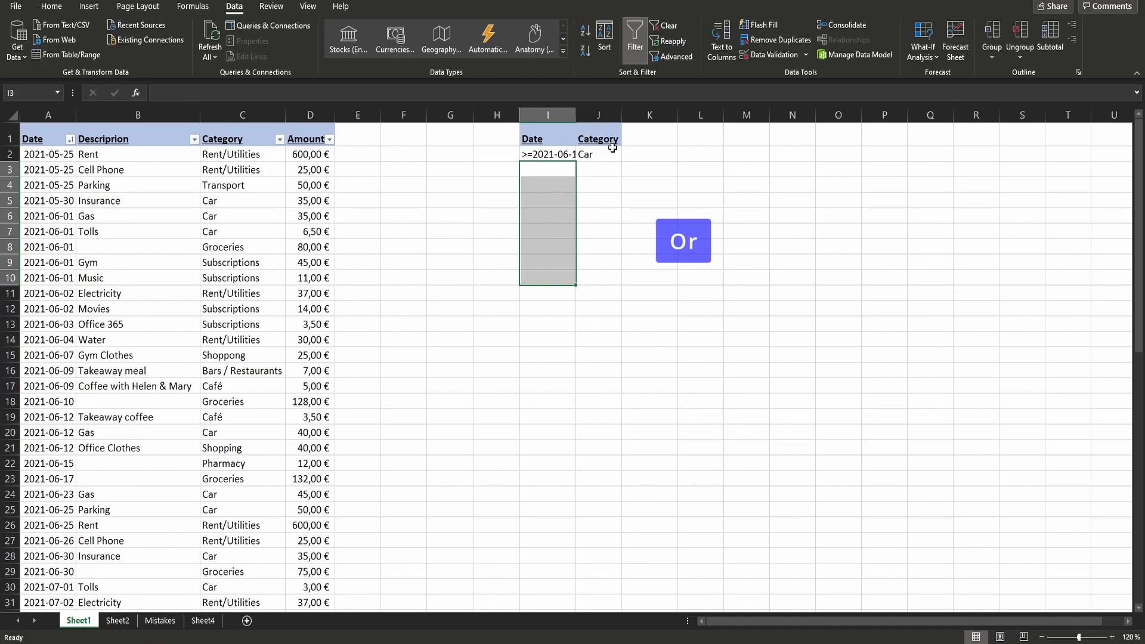
left_click_drag(641, 144, 838, 150)
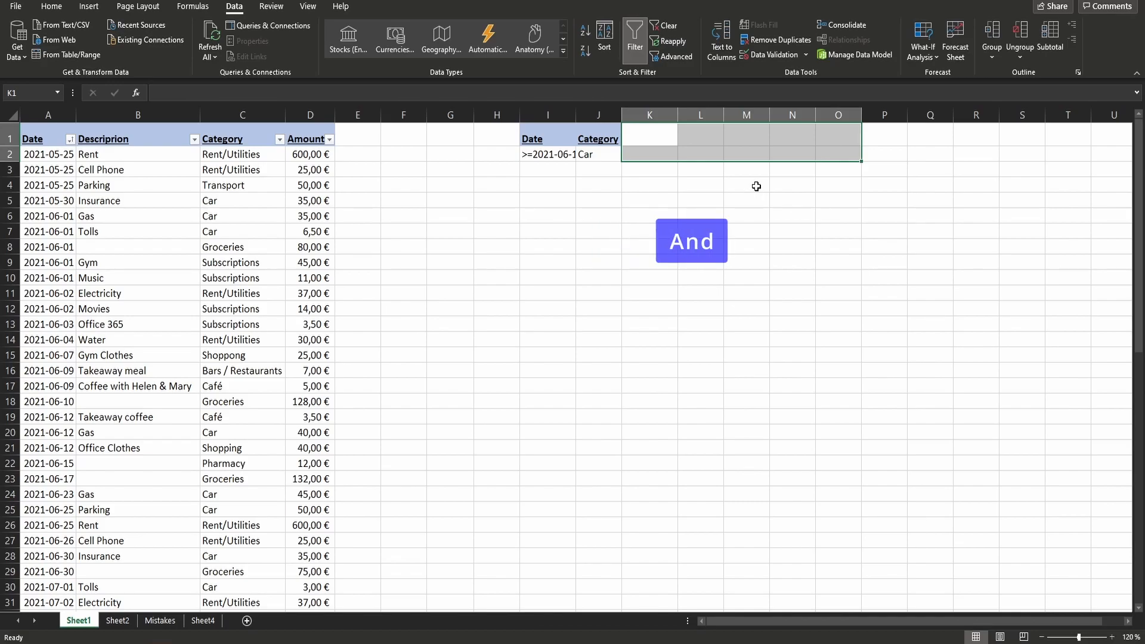
left_click(589, 168)
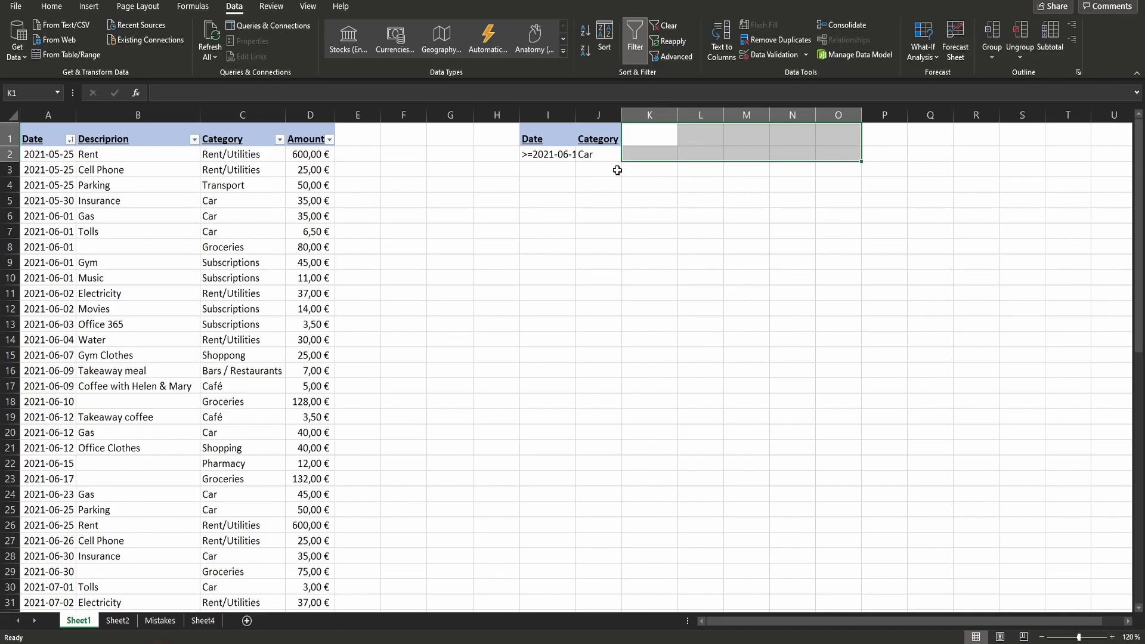
left_click(609, 170)
- Replace the category criterion in J2 with the wildcard text *a*
left_click(587, 150)
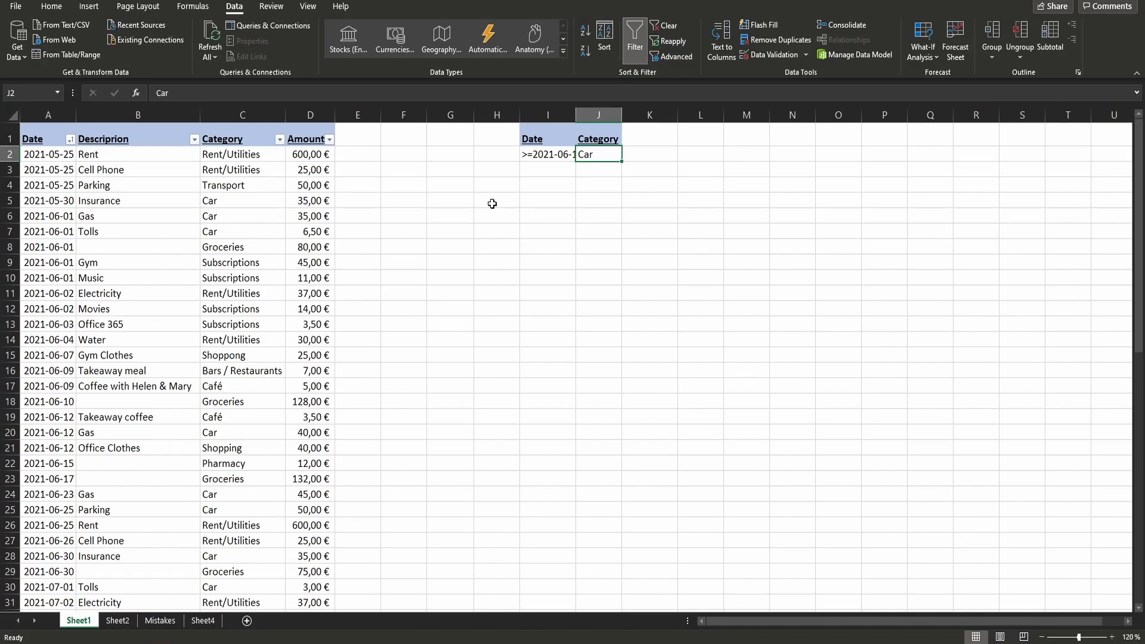
type("*")
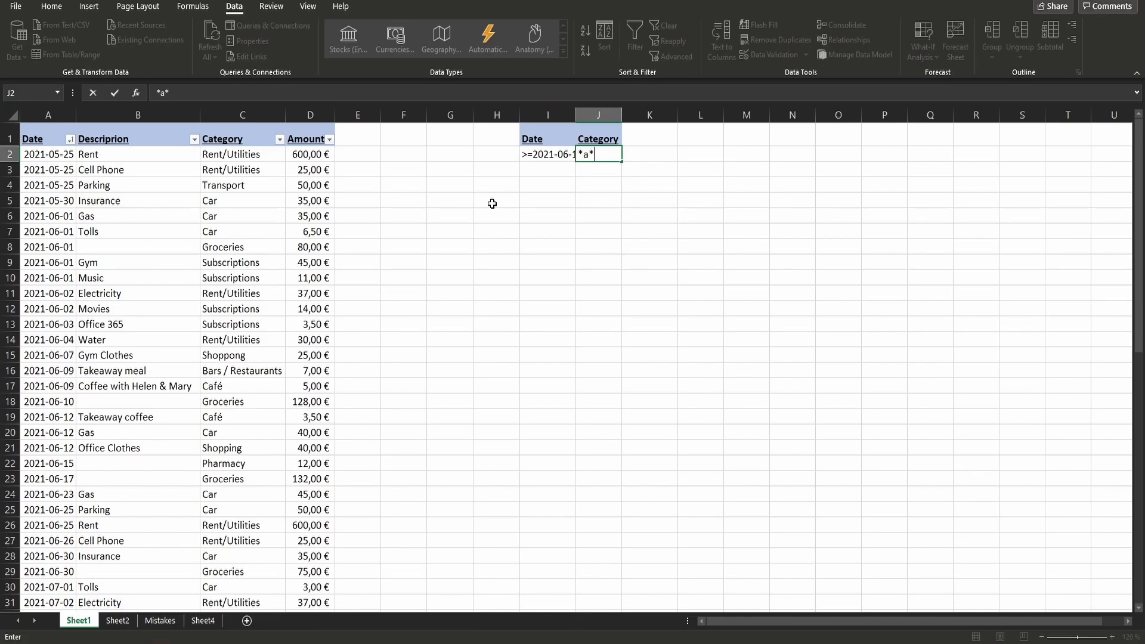
left_click(633, 180)
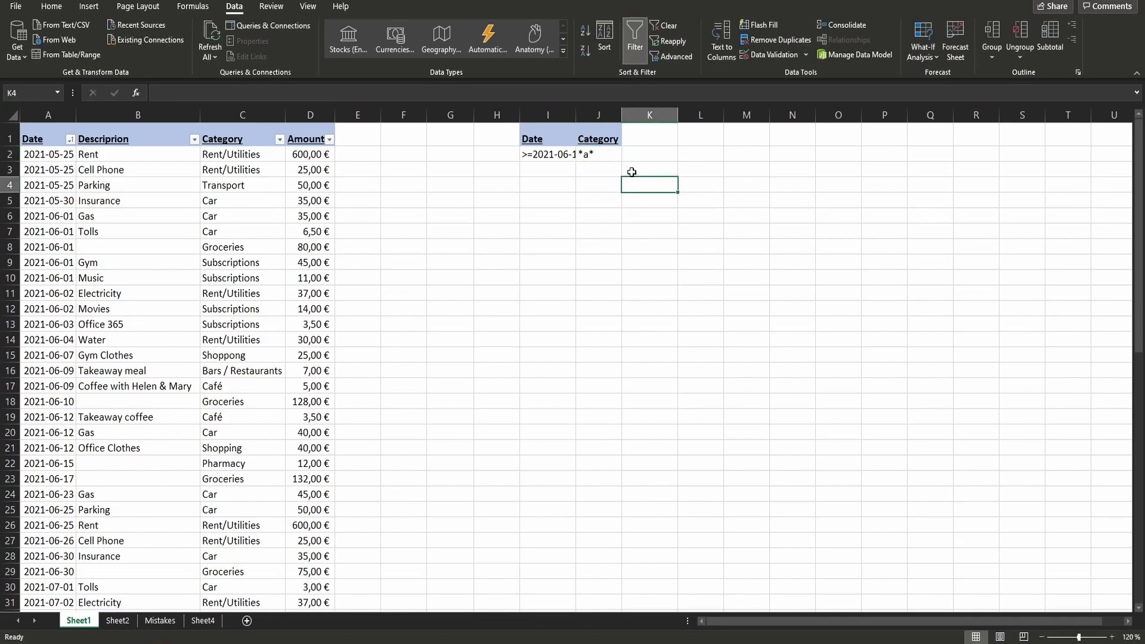
- Add a second category criterion by copying J1:J2 to K1:K2 and changing K2 to *f*
left_click(595, 143)
left_click_drag(595, 143, 594, 157)
key("ctrl+c")
left_click(652, 136)
key("ctrl+v")
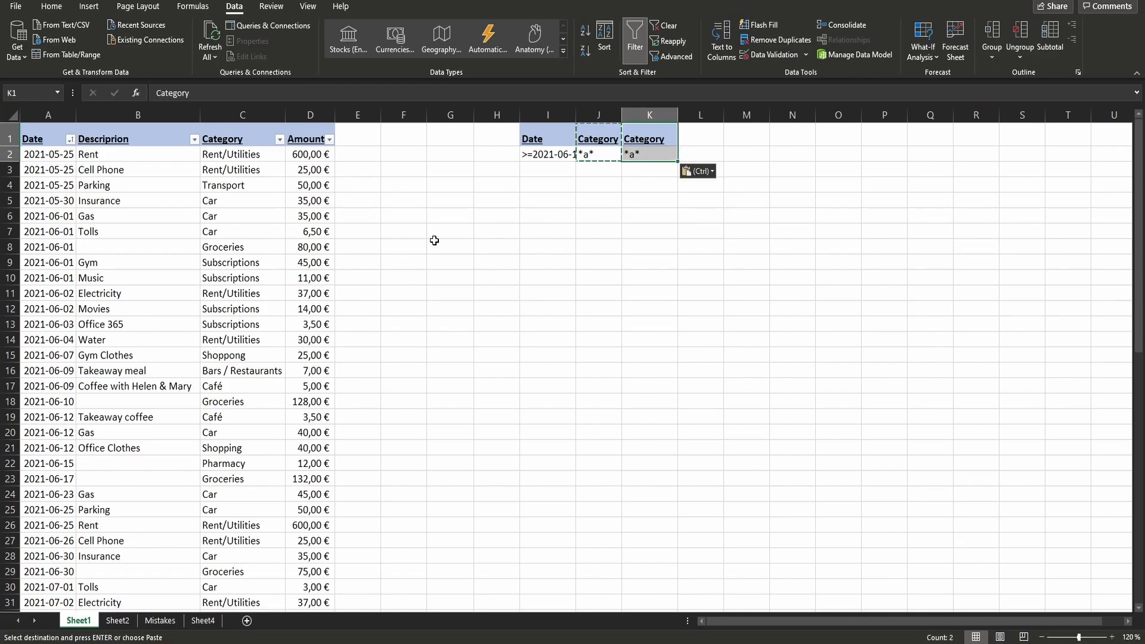
left_click(657, 153)
left_click(167, 91)
key("BackSpace")
type("f")
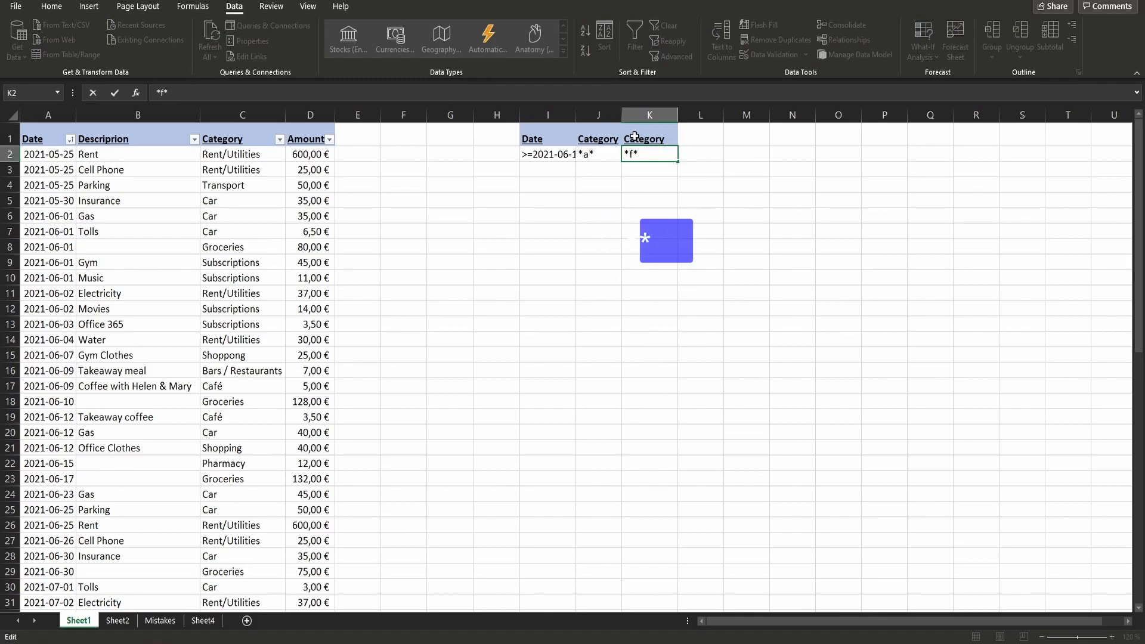
left_click(526, 155)
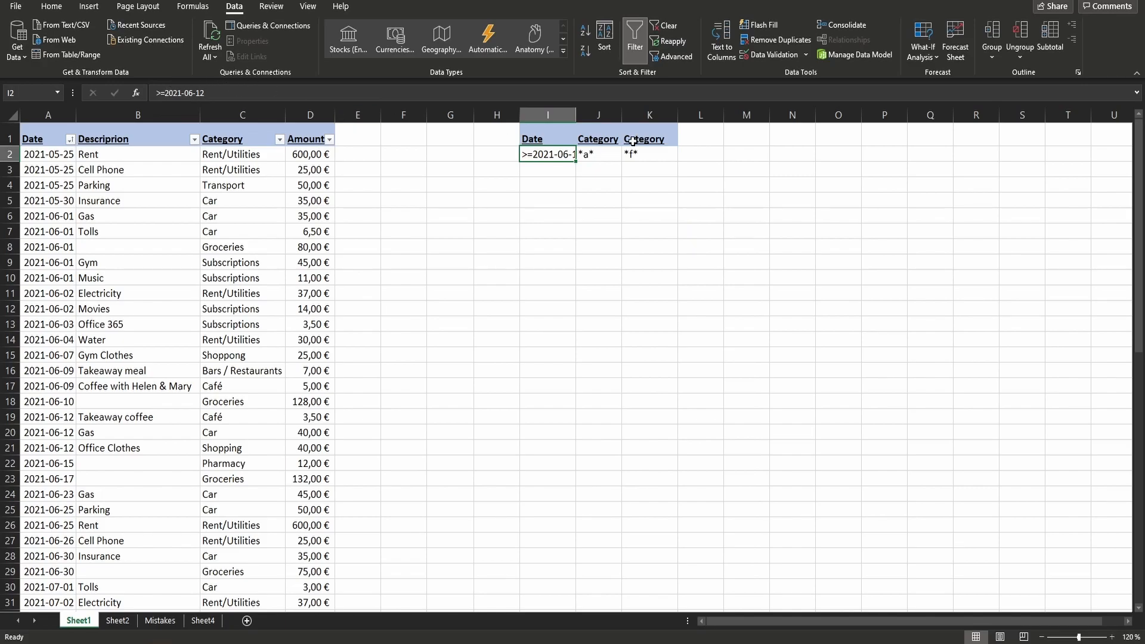
key("Return")
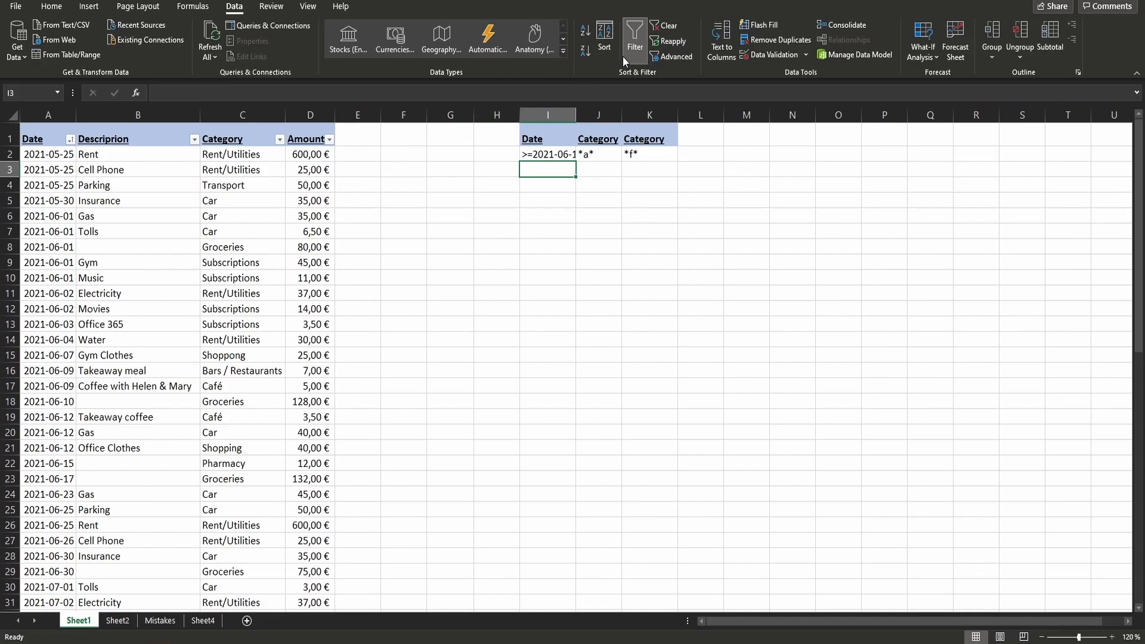
- Apply an in-place Advanced Filter to A1:D32 using I1:K2 as the criteria range
left_click(672, 56)
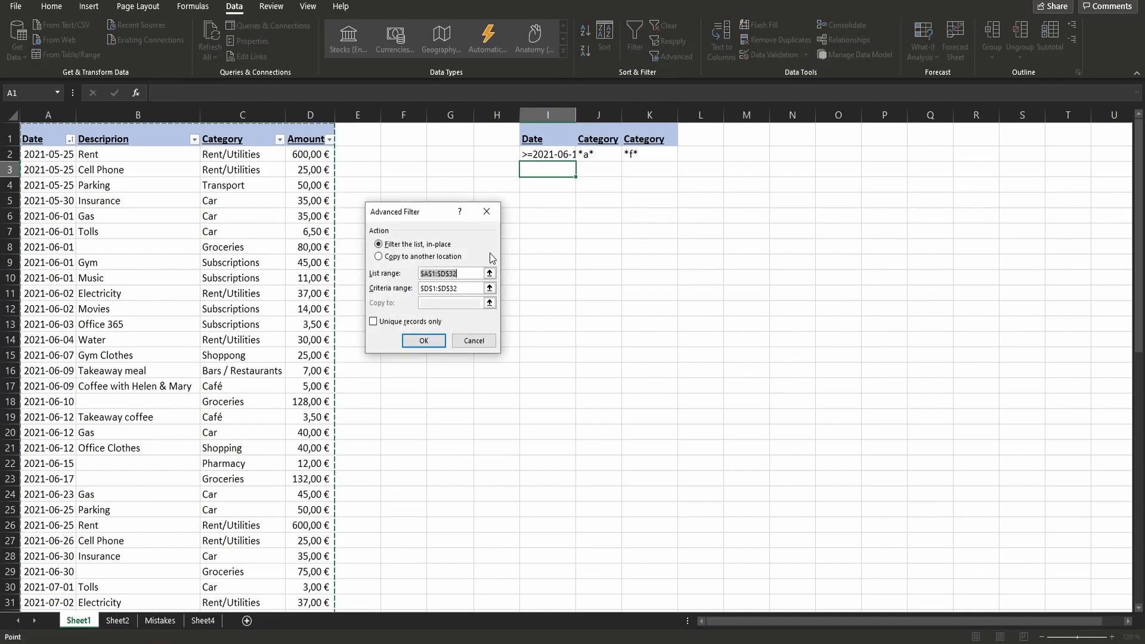
left_click(489, 288)
left_click_drag(561, 132, 650, 158)
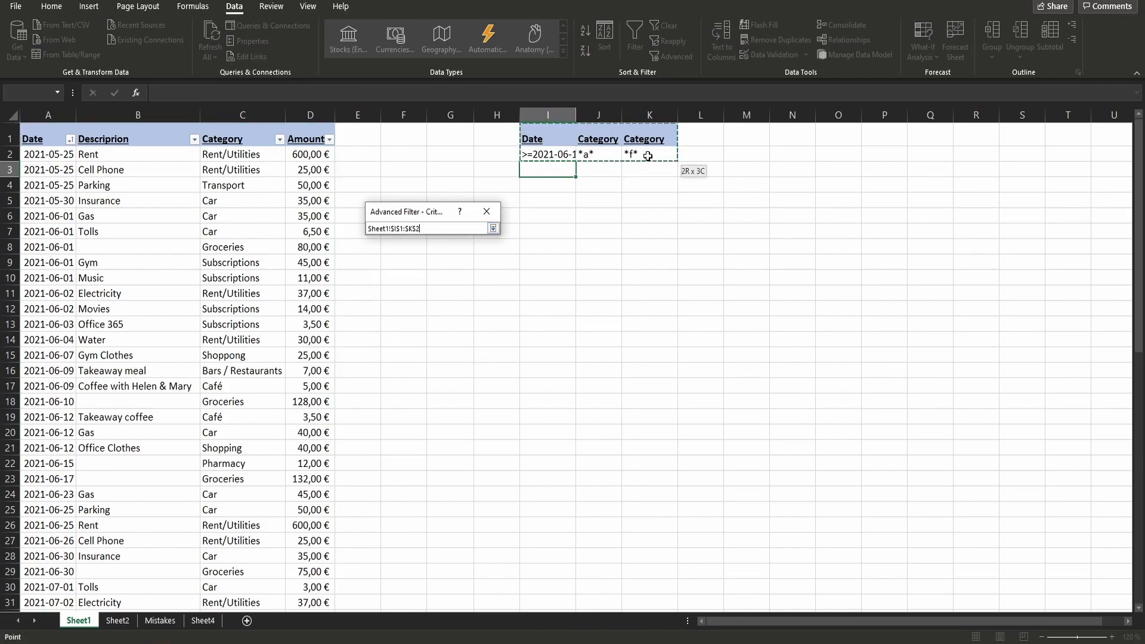
key("Return")
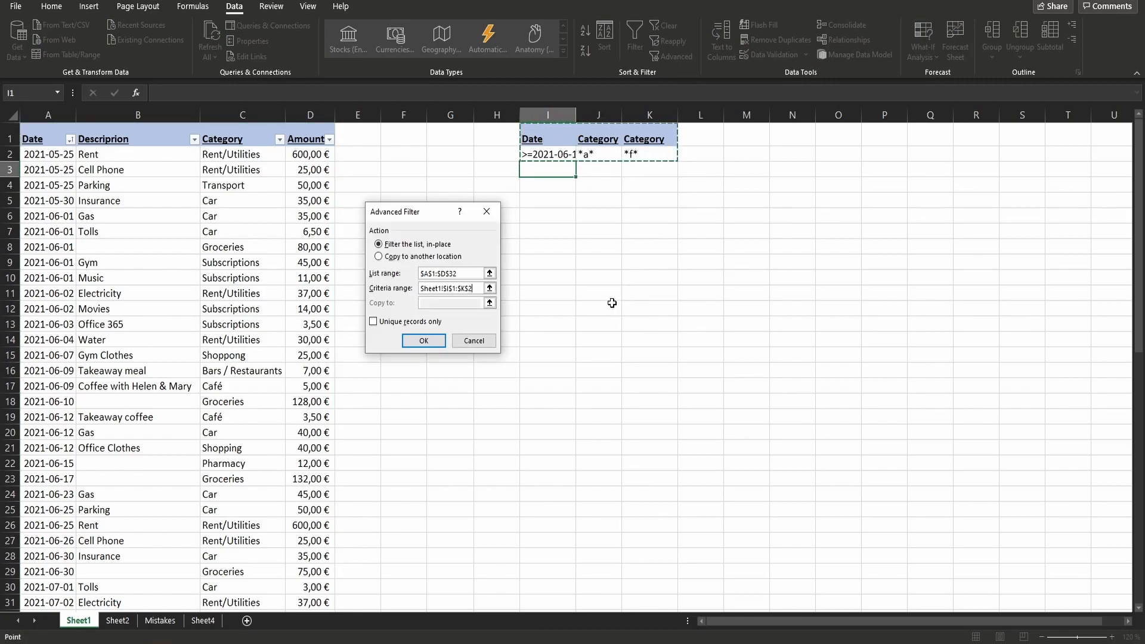
left_click(425, 339)
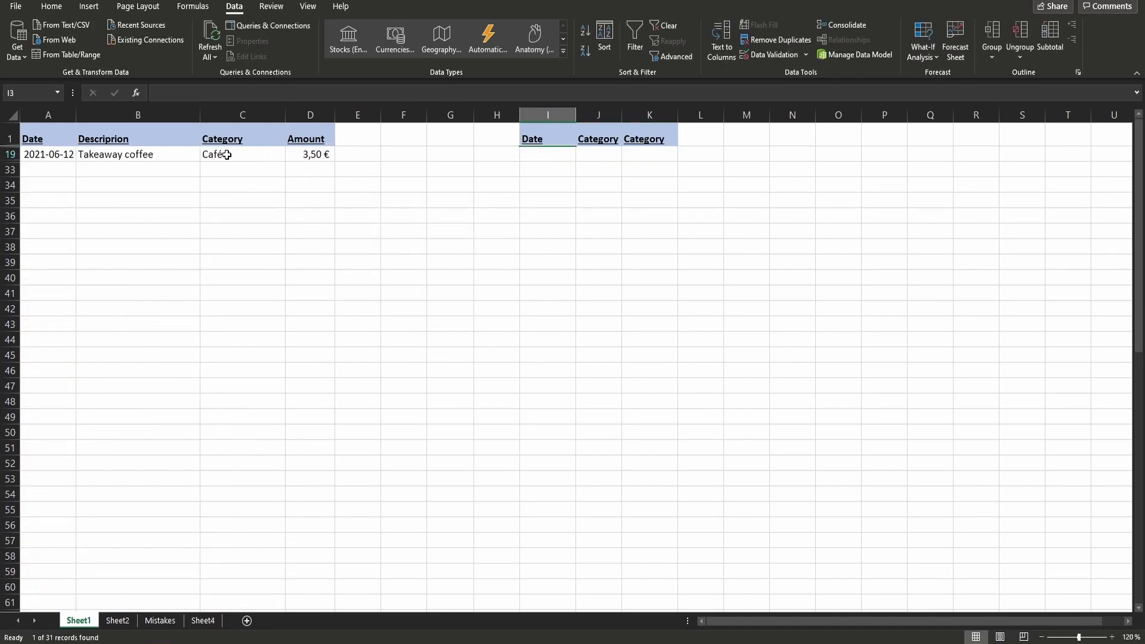
- Show all table rows again and copy the date criterion from I2 into I3 to start an OR row
left_click(548, 153)
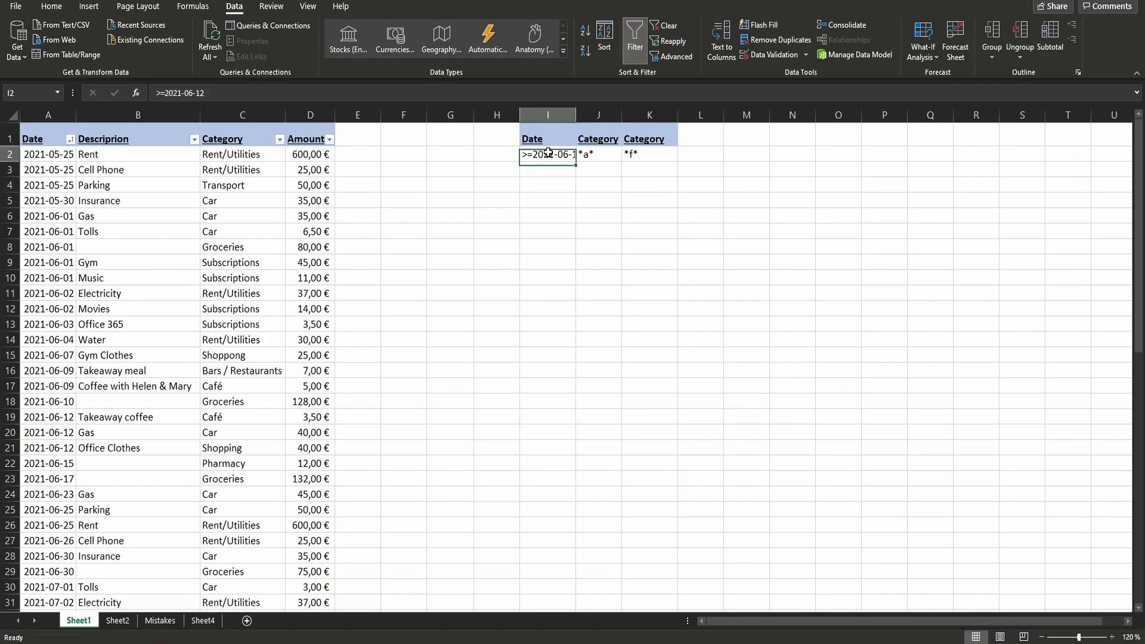
key("ctrl+c")
left_click(546, 169)
key("ctrl+v")
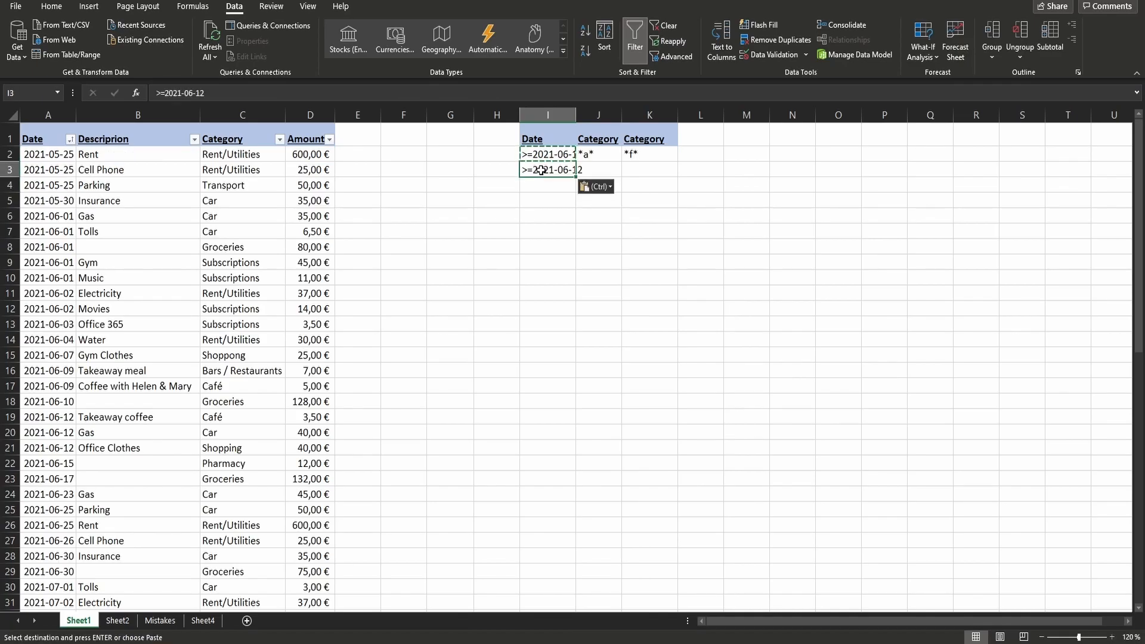
- Copy the category Shopping from C21 into J3 to complete the OR row of the criteria range
left_click(253, 451)
key("ctrl+c")
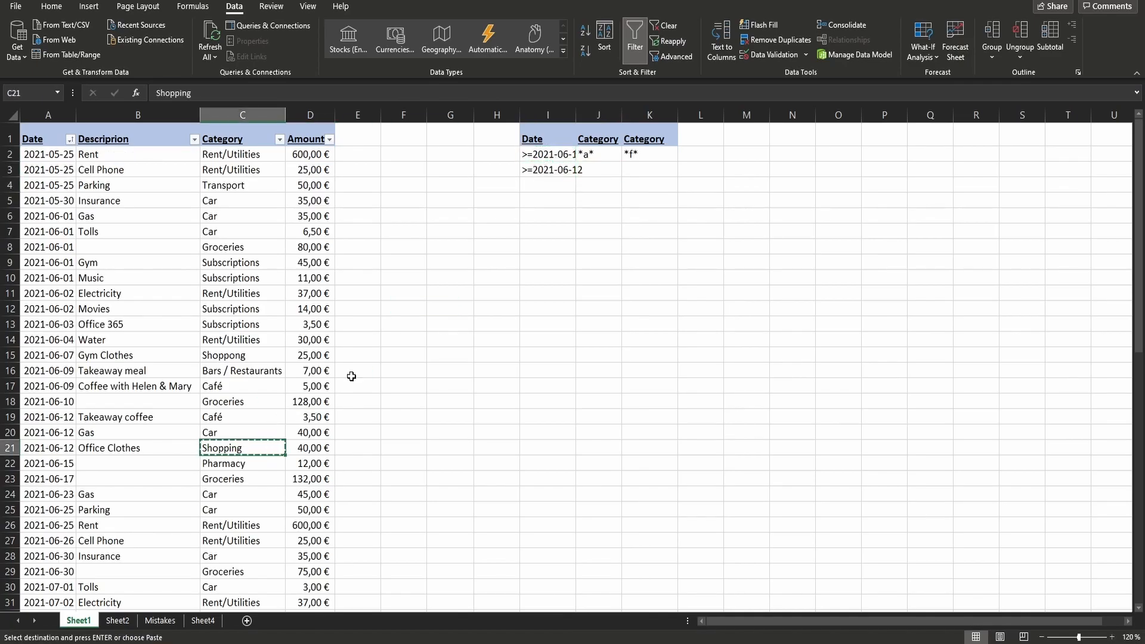
left_click(597, 170)
key("ctrl+v")
left_click(649, 199)
- Apply an in-place Advanced Filter to A1:D32 using I1:K3 as the criteria range
left_click(671, 56)
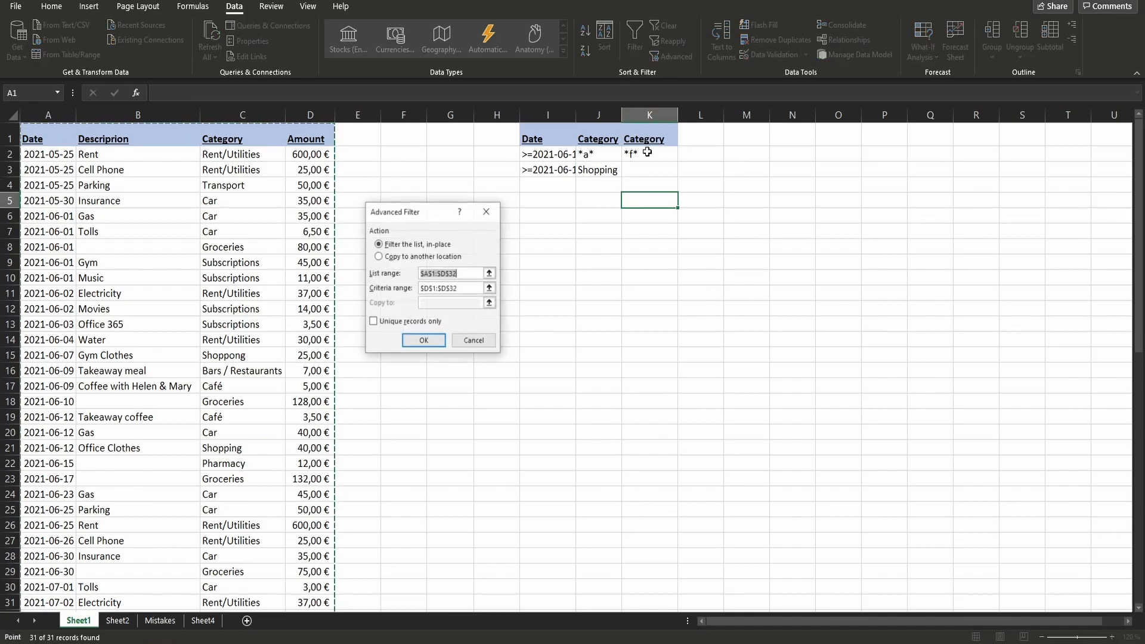
left_click(494, 288)
left_click_drag(549, 132, 651, 168)
key("Return")
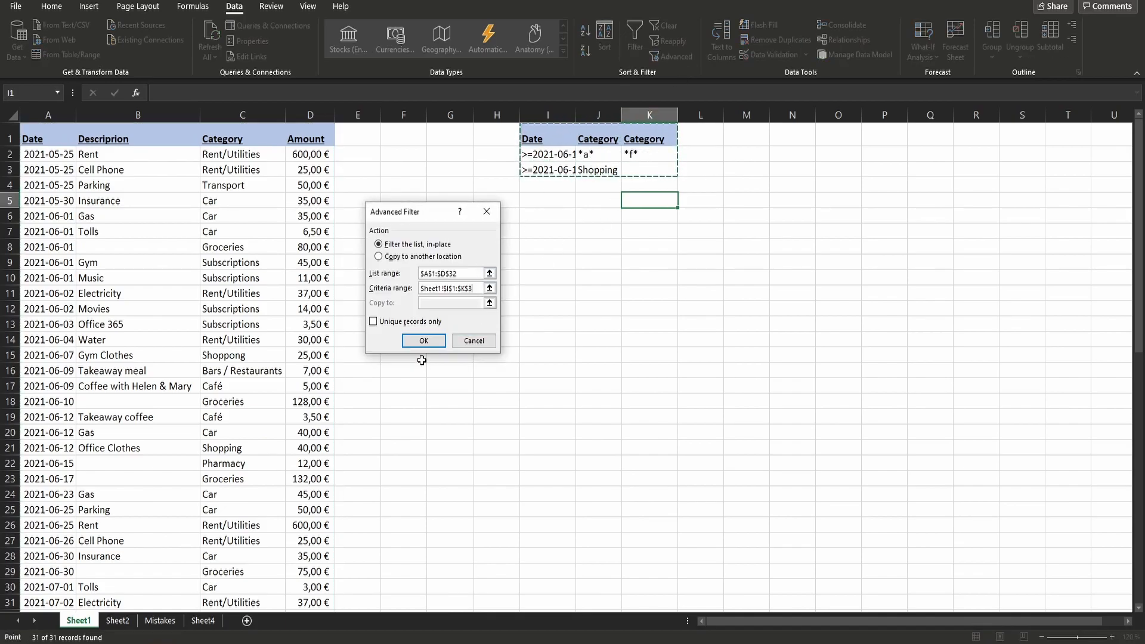
left_click(424, 340)
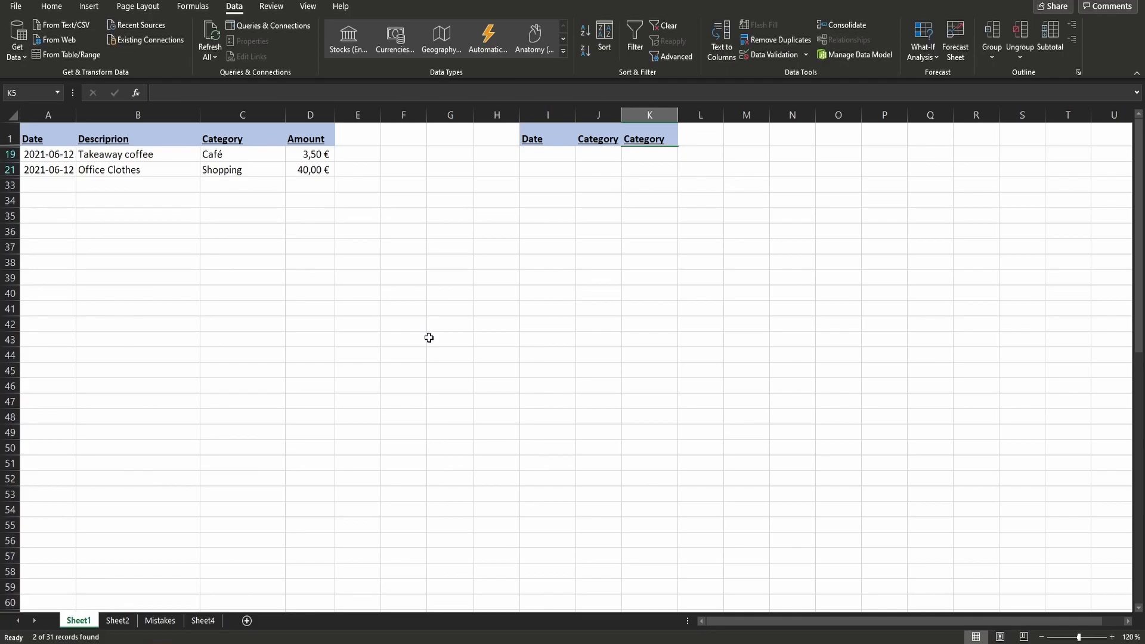
- Show all table rows again and add an amount criterion by copying the Amount header to L1 and entering >40 in L2
key("alt+a")
key("c")
left_click(310, 127)
key("ctrl+c")
left_click(704, 136)
key("ctrl+v")
left_click(712, 156)
type(">")
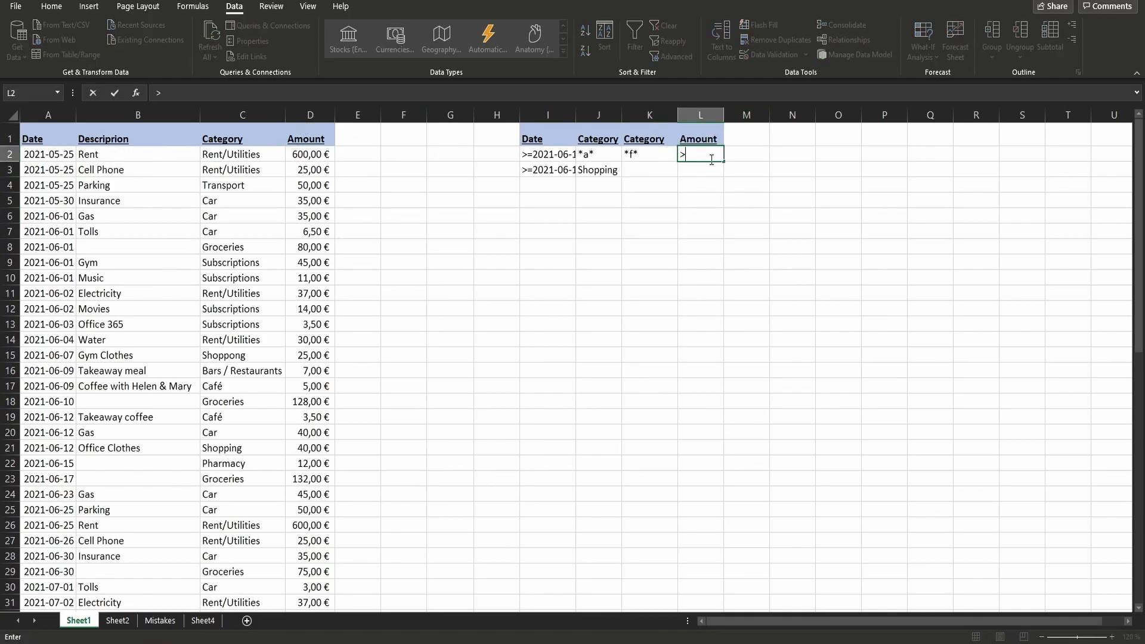
type("40")
key("Return")
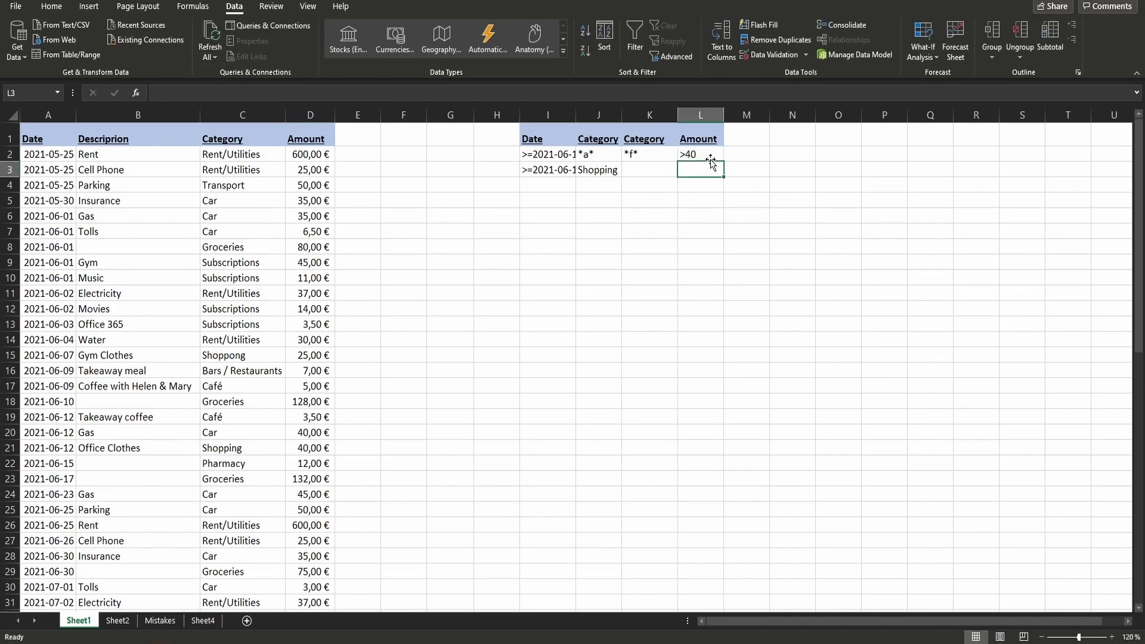
left_click(712, 156)
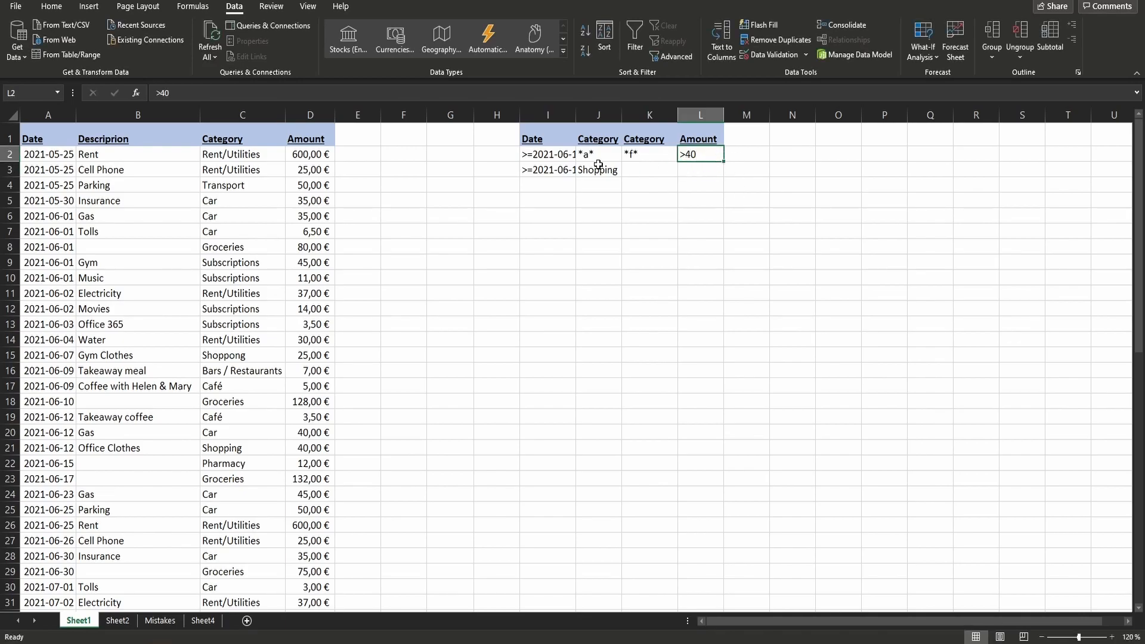
- Clear the *f* criterion in K2 and delete the second Category column from the criteria range
left_click(636, 152)
key("Delete")
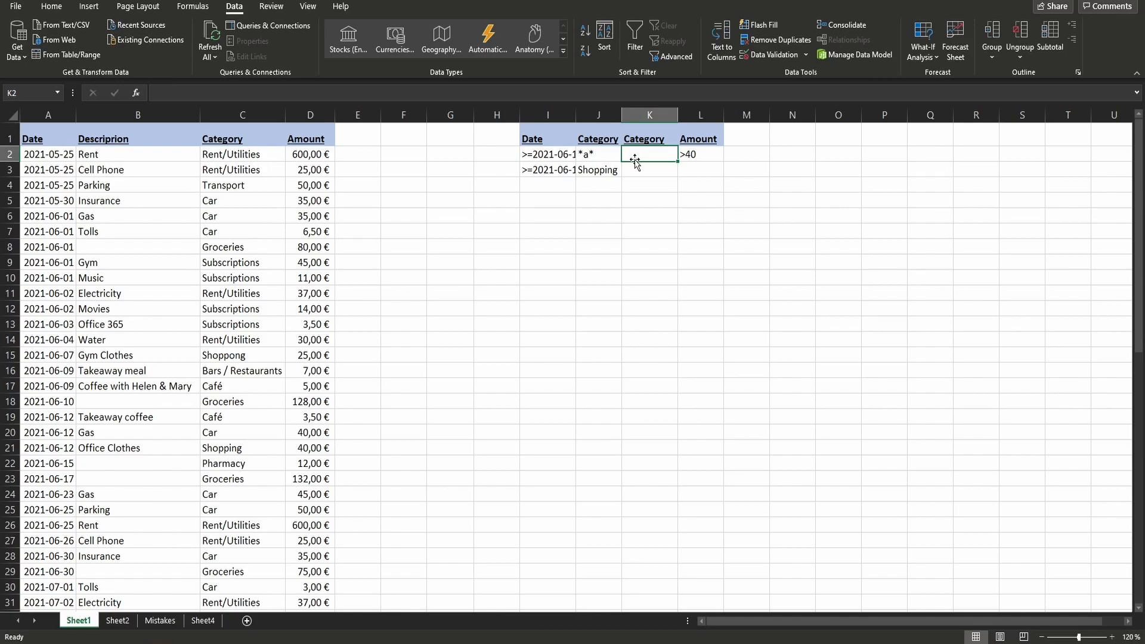
left_click(656, 105)
right_click(656, 108)
left_click(672, 235)
left_click(660, 150)
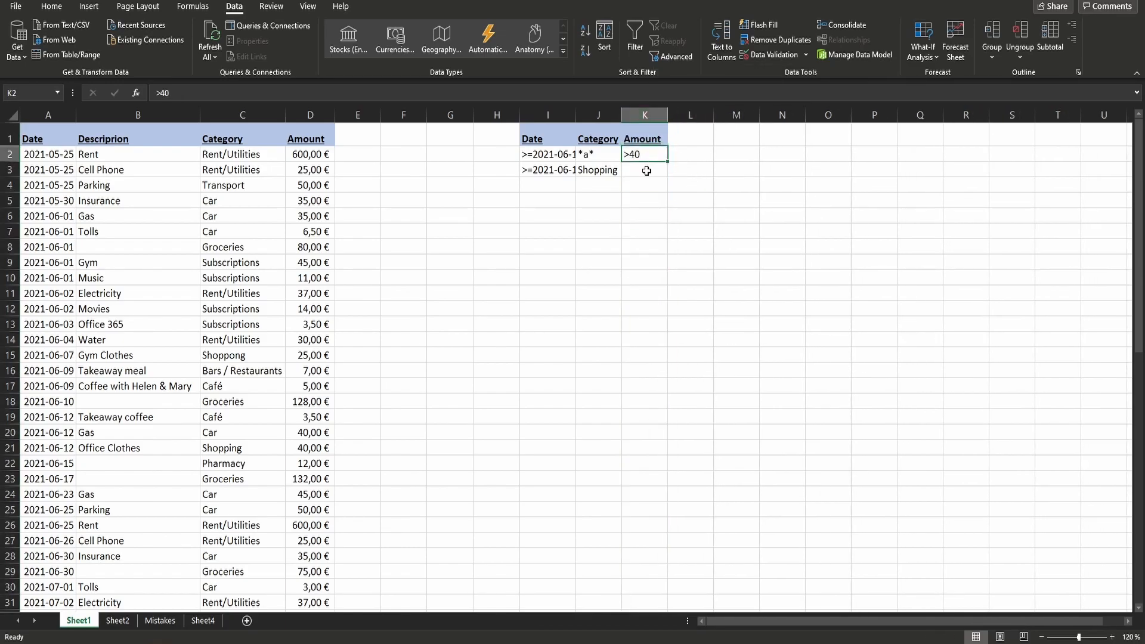
left_click(647, 171)
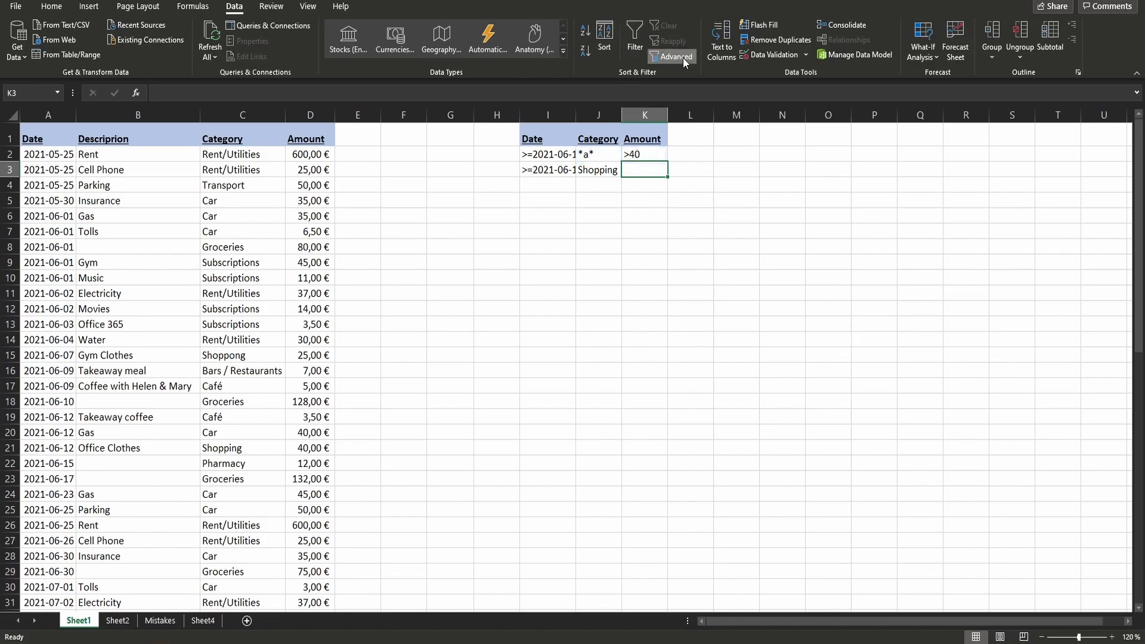
- Filter A1:D32 in place with the Advanced Filter, using the date, category and amount criteria in I1:K3
left_click(676, 57)
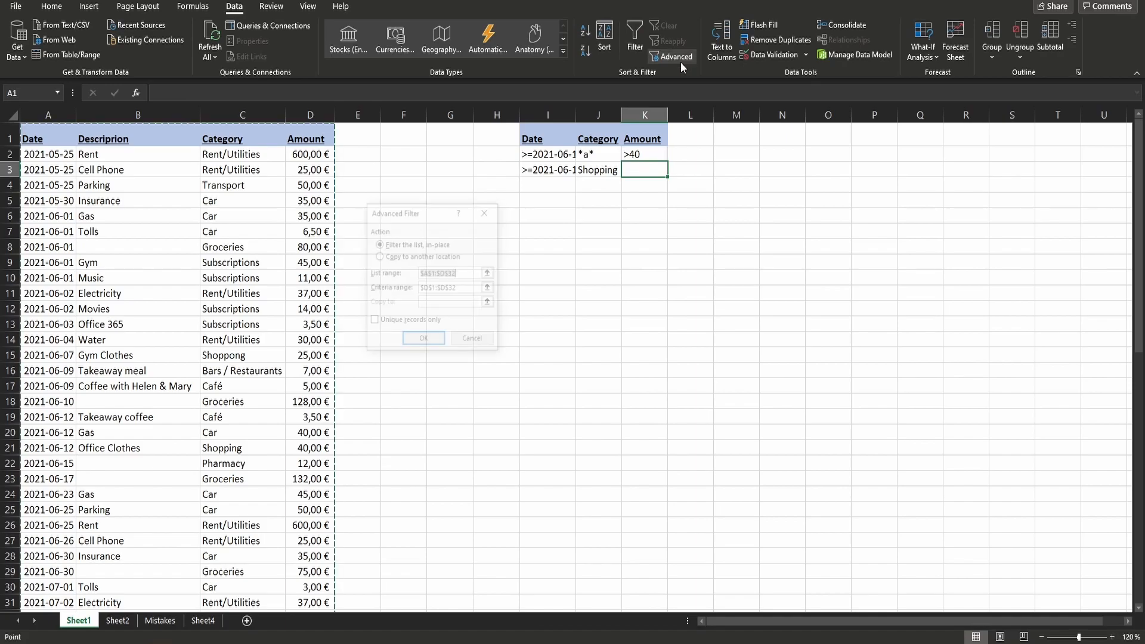
left_click(489, 289)
left_click_drag(528, 138, 665, 169)
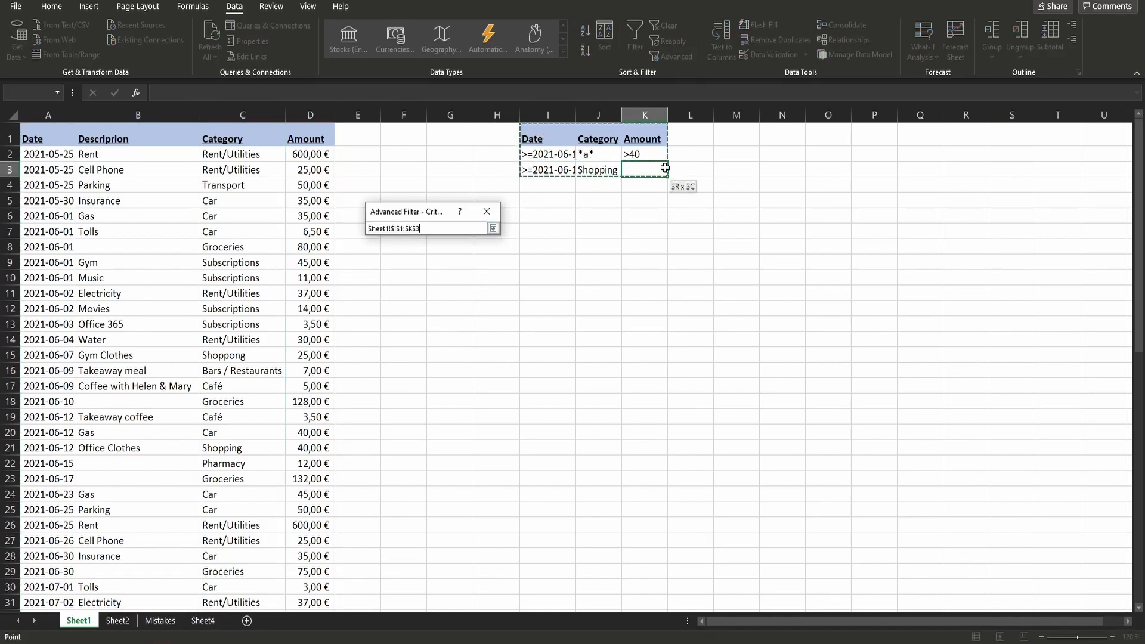
left_click(492, 228)
left_click(442, 338)
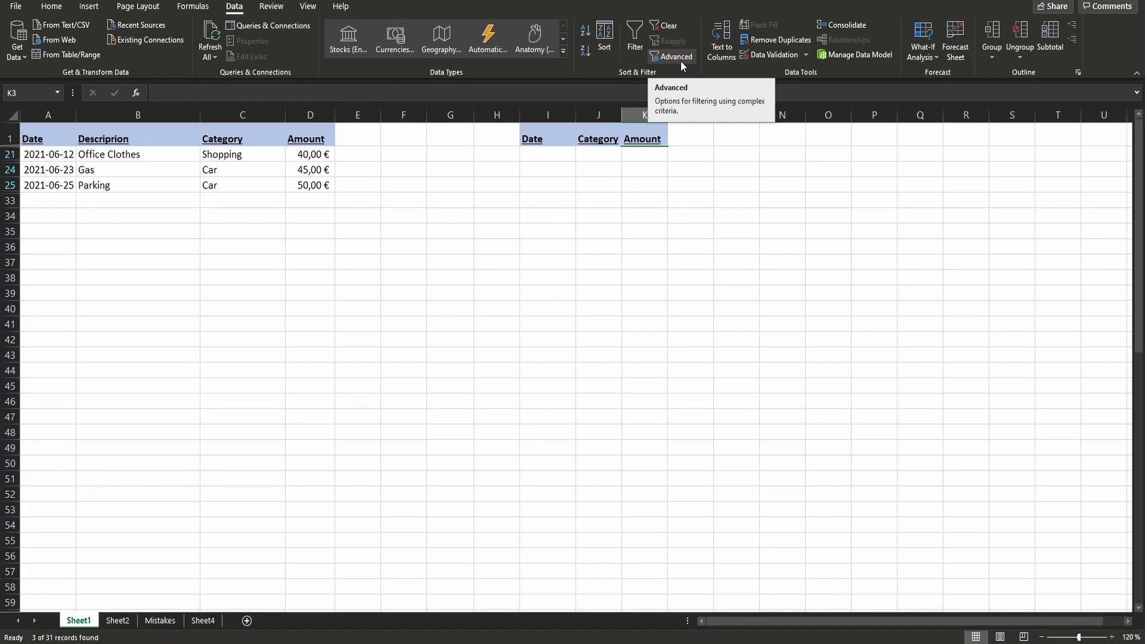
- Clear the advanced filter and turn on column filters for the expense table's header row on Sheet1
left_click(679, 28)
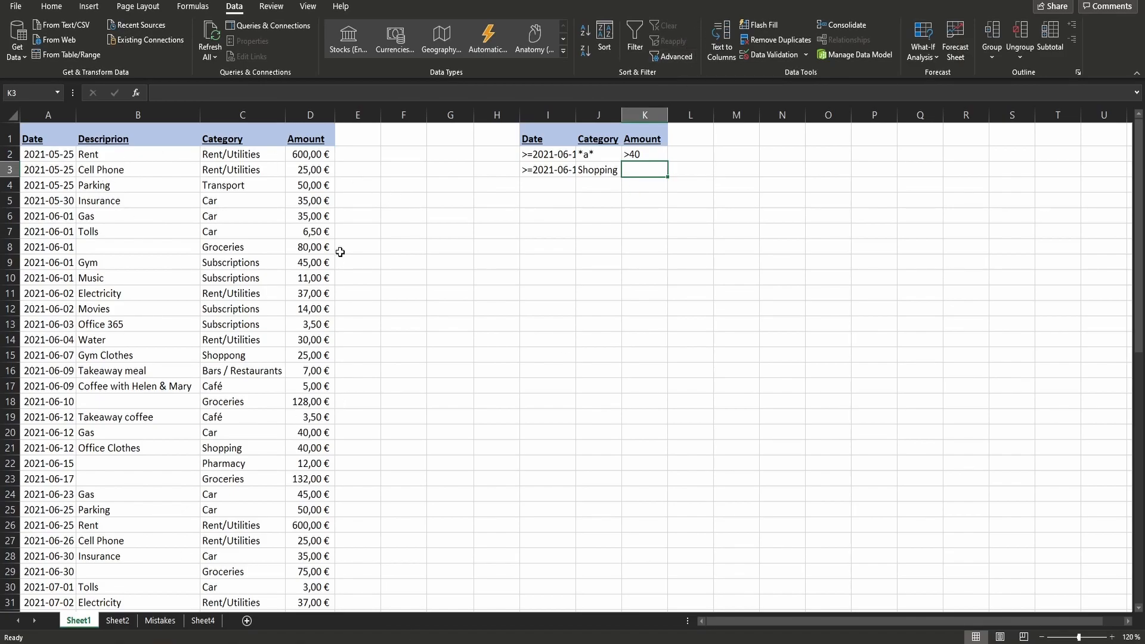
left_click(180, 237)
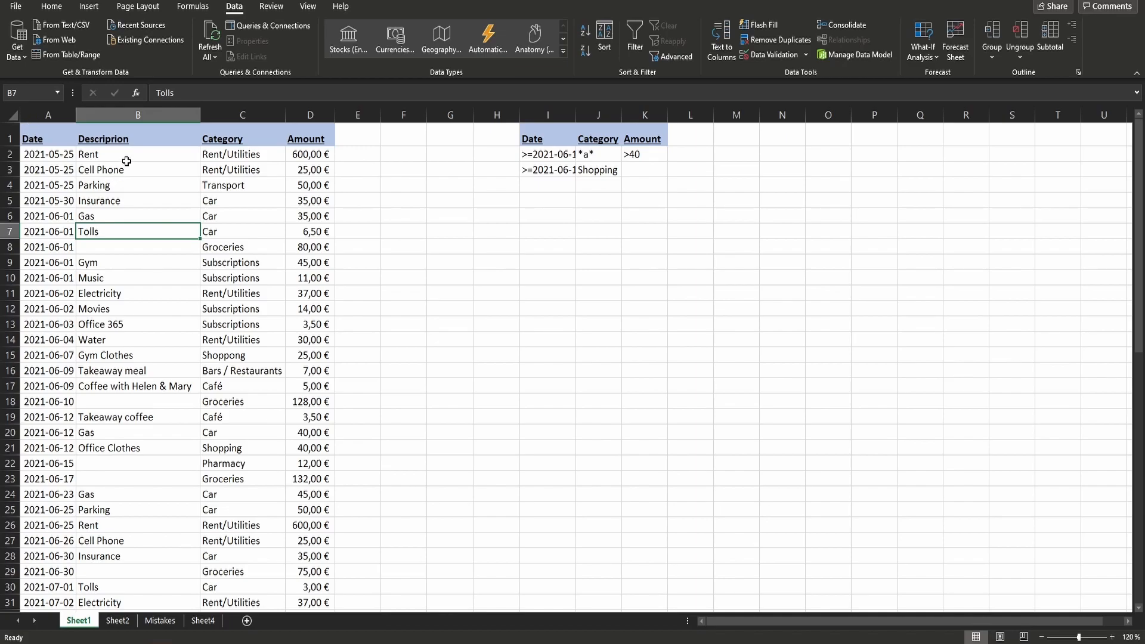
left_click(29, 137)
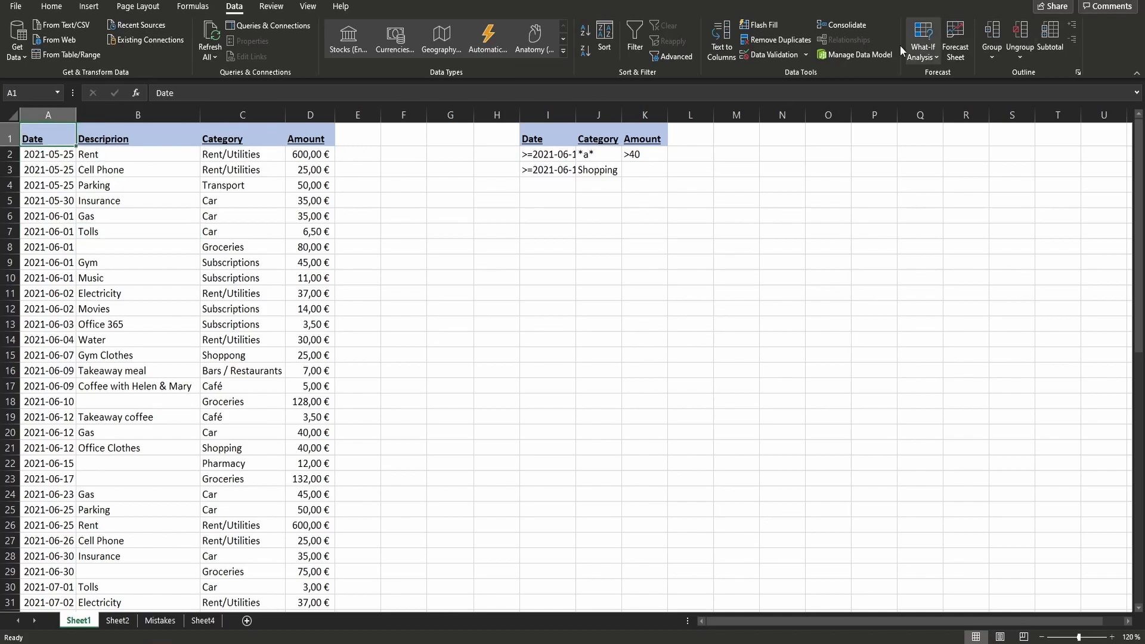
left_click(53, 7)
left_click(1001, 57)
left_click(1028, 134)
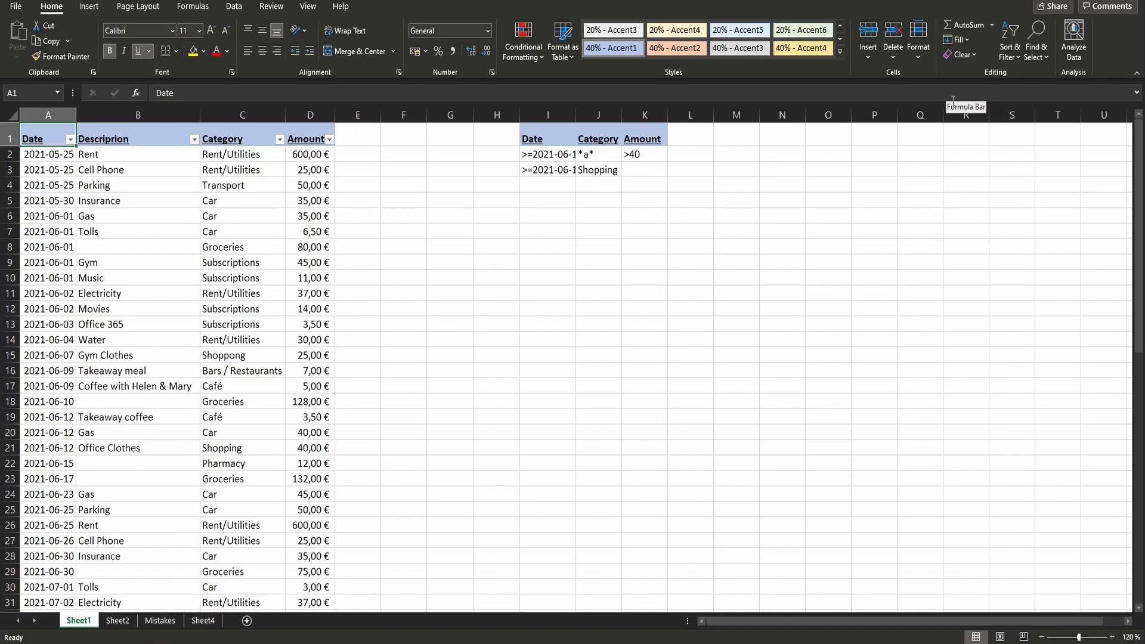
- Open Sheet2 and turn on filtering from the Amount header in D2, below the merged June-July Expenses title
left_click(119, 624)
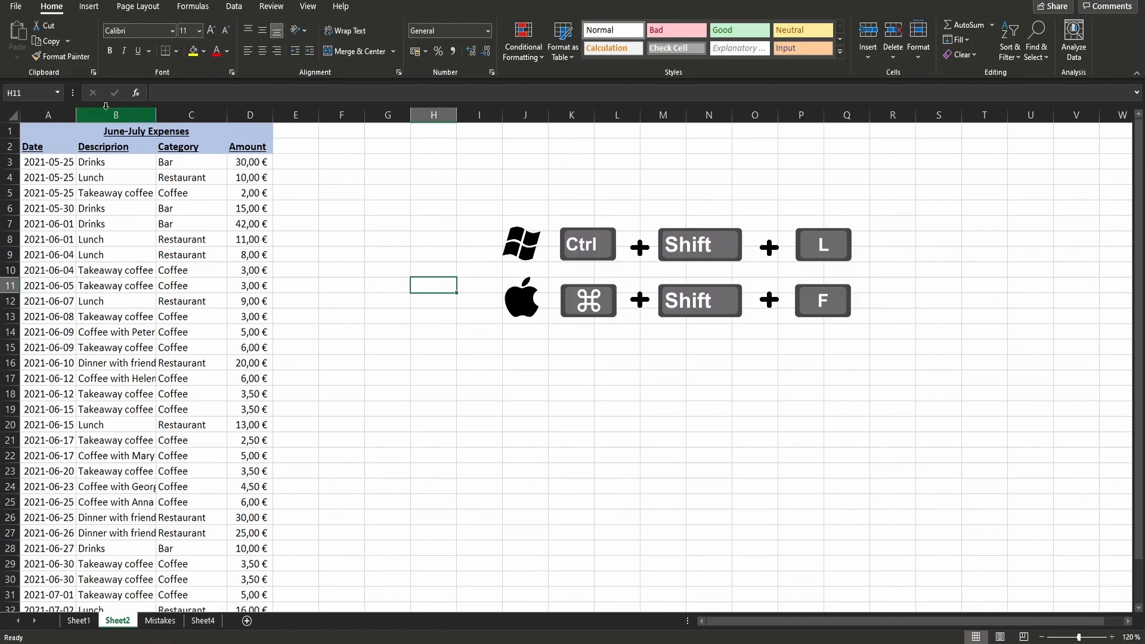
left_click(157, 136)
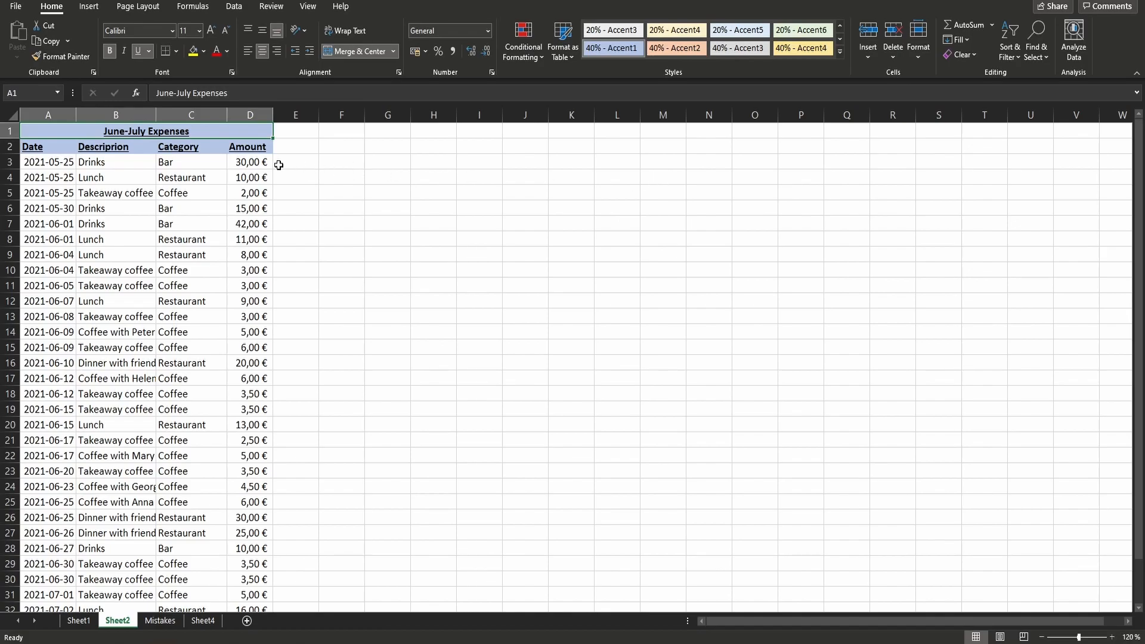
left_click(260, 151)
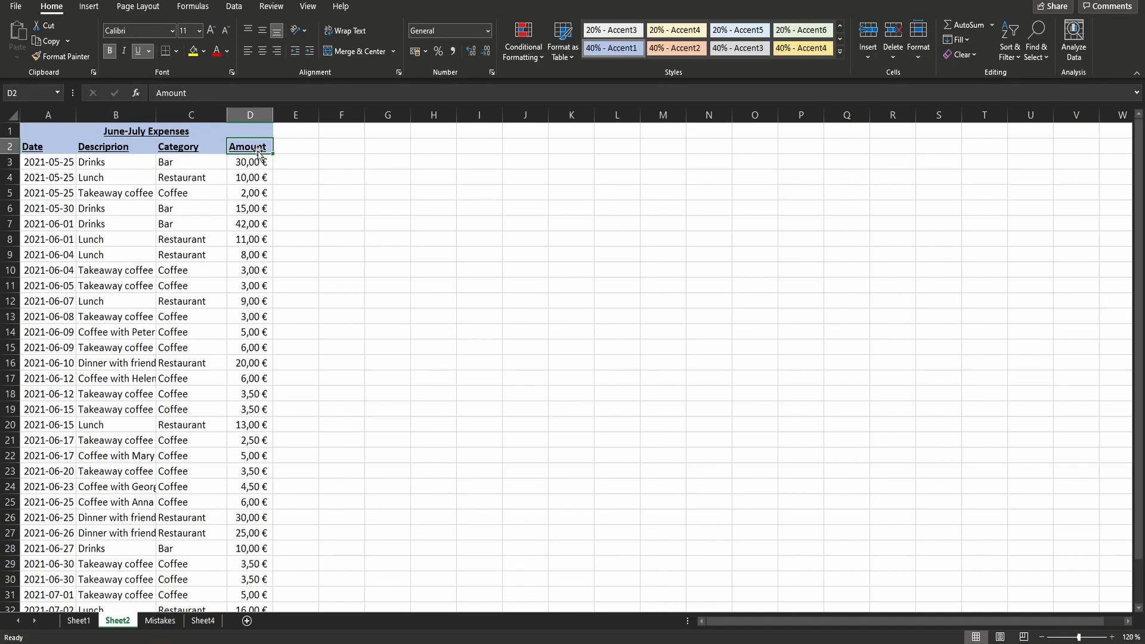
left_click(1009, 49)
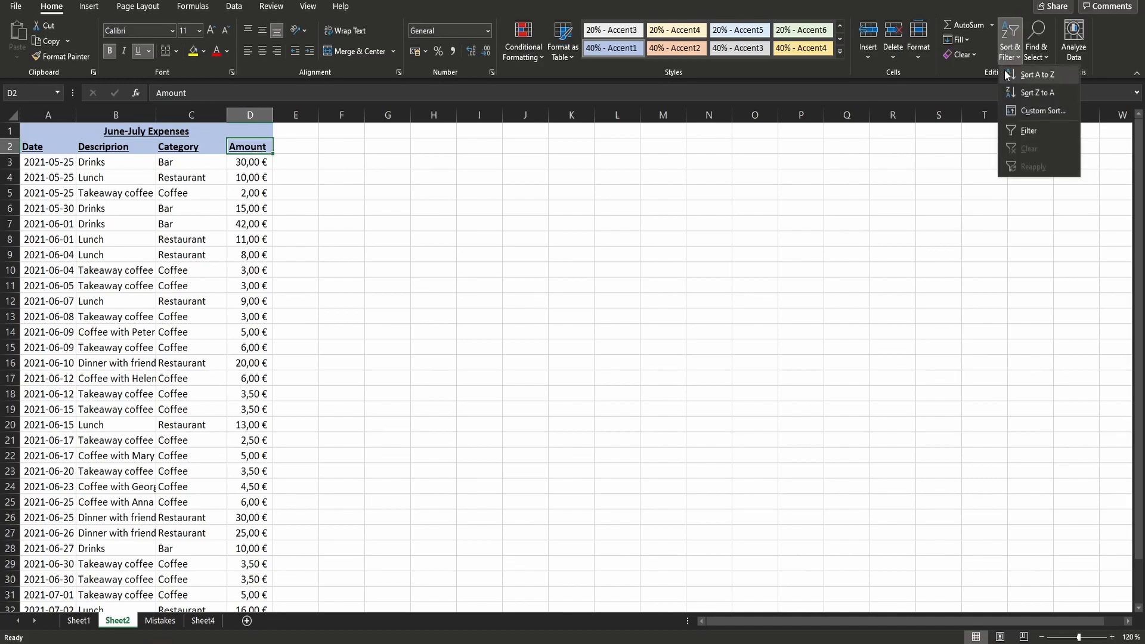
left_click(1021, 133)
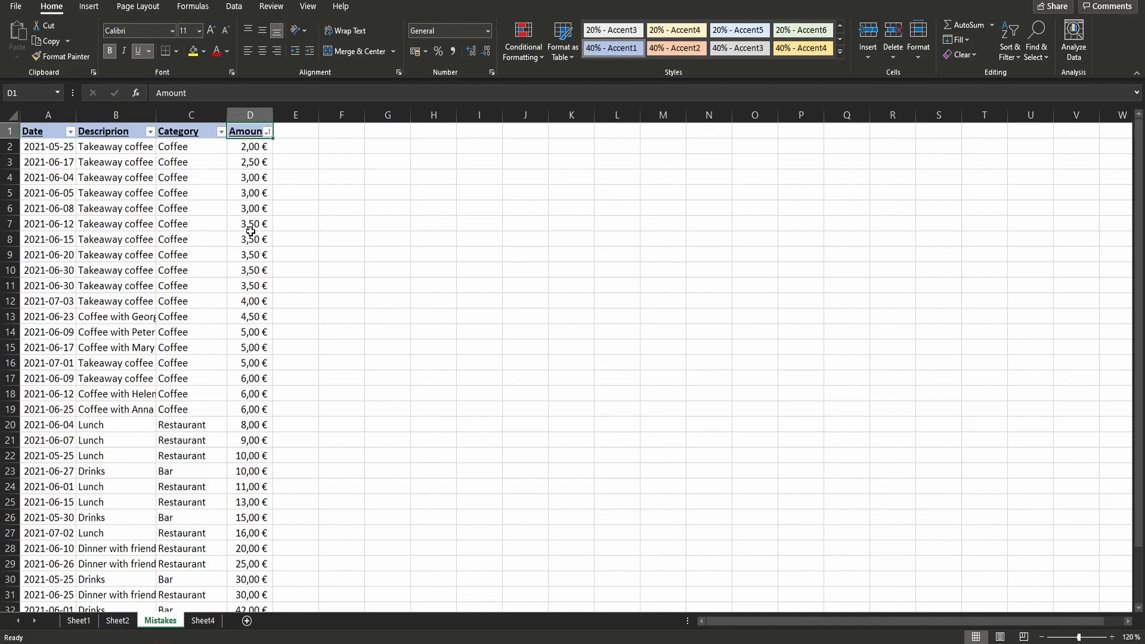
- Turn off the column filters on the Mistakes sheet and sort its table by Date in ascending order
left_click(1009, 48)
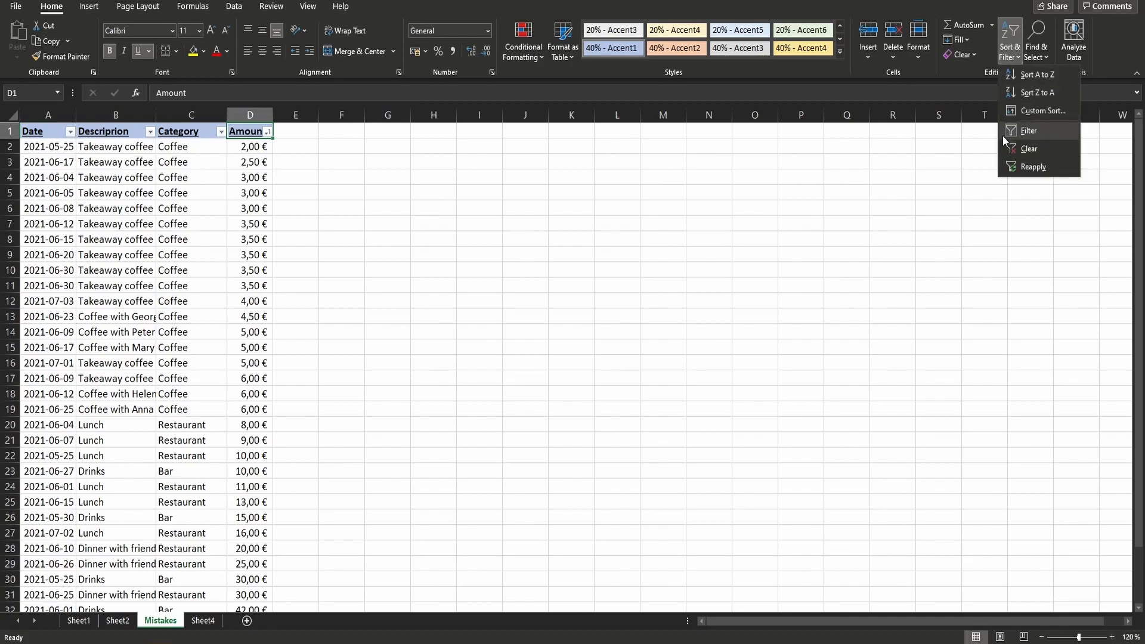
left_click(1039, 130)
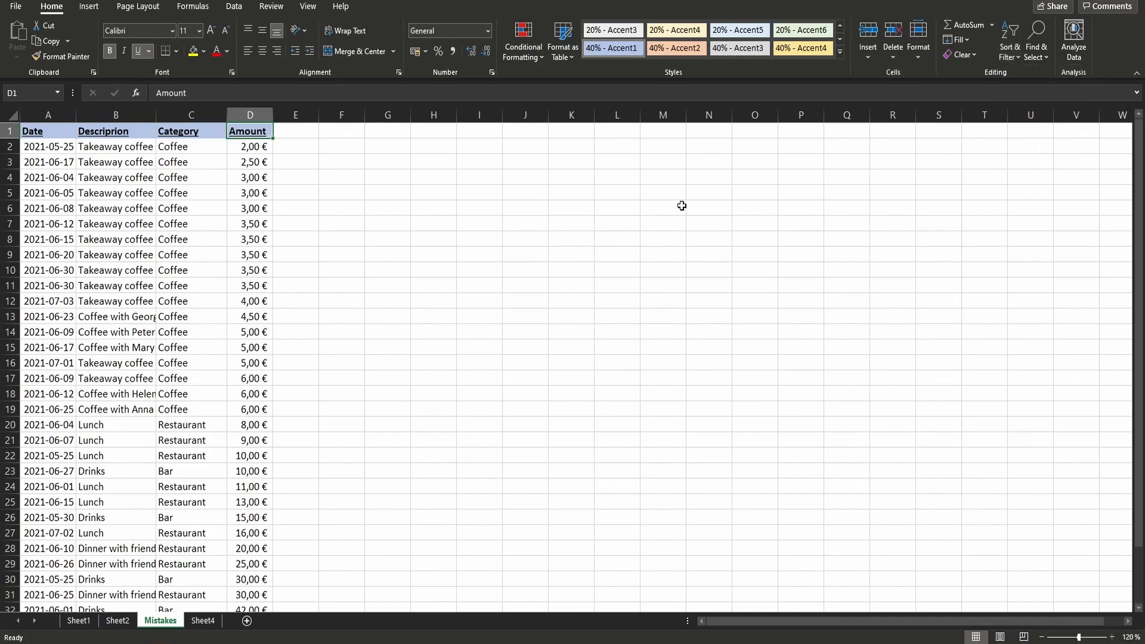
left_click(51, 130)
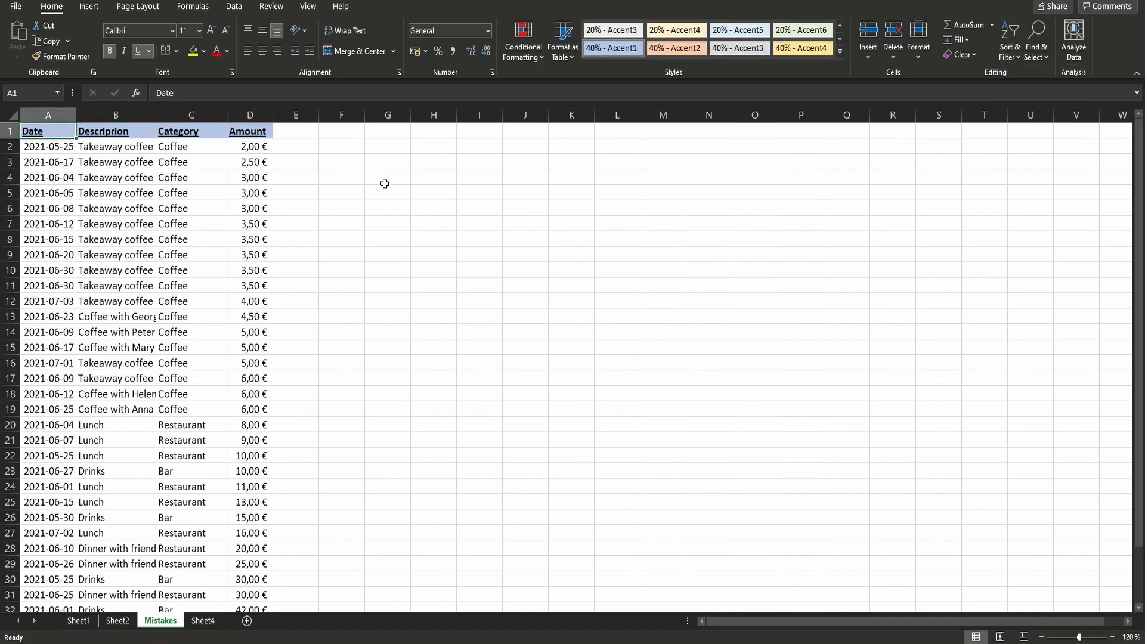
left_click(1012, 54)
left_click(1035, 74)
- Sort the Mistakes sheet's table by Date in descending order
left_click(1011, 55)
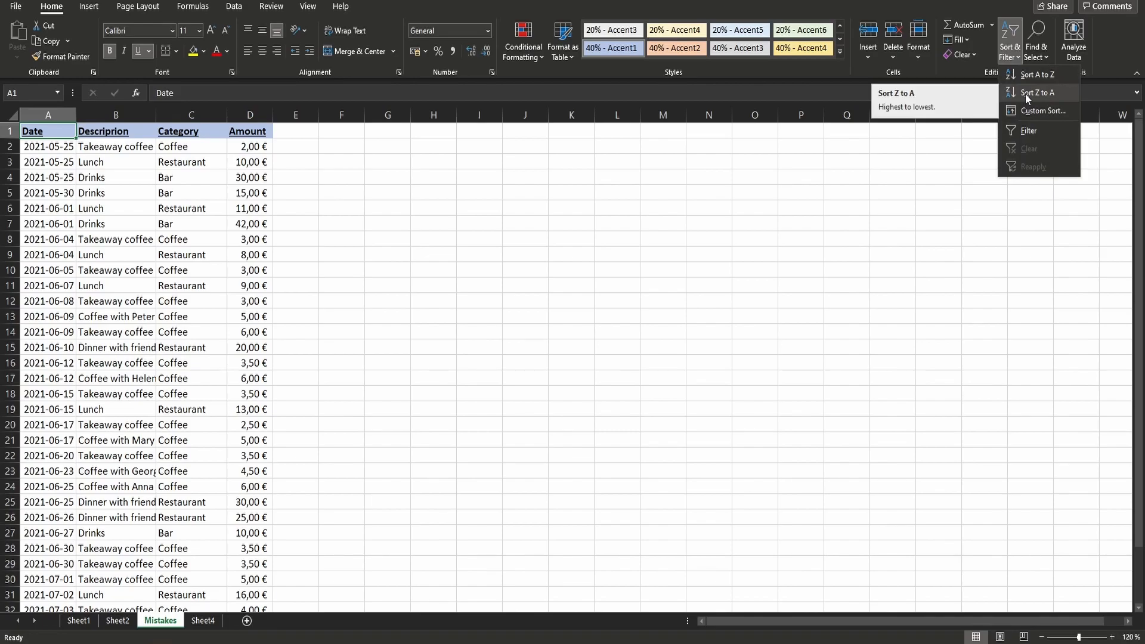
left_click(1025, 93)
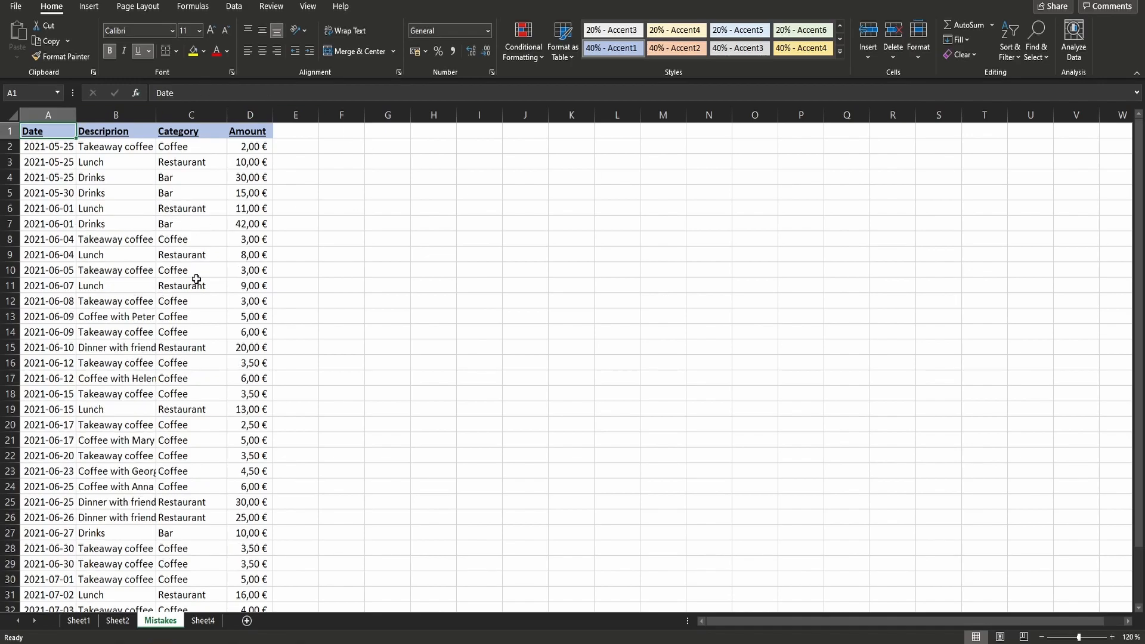
left_click(69, 271)
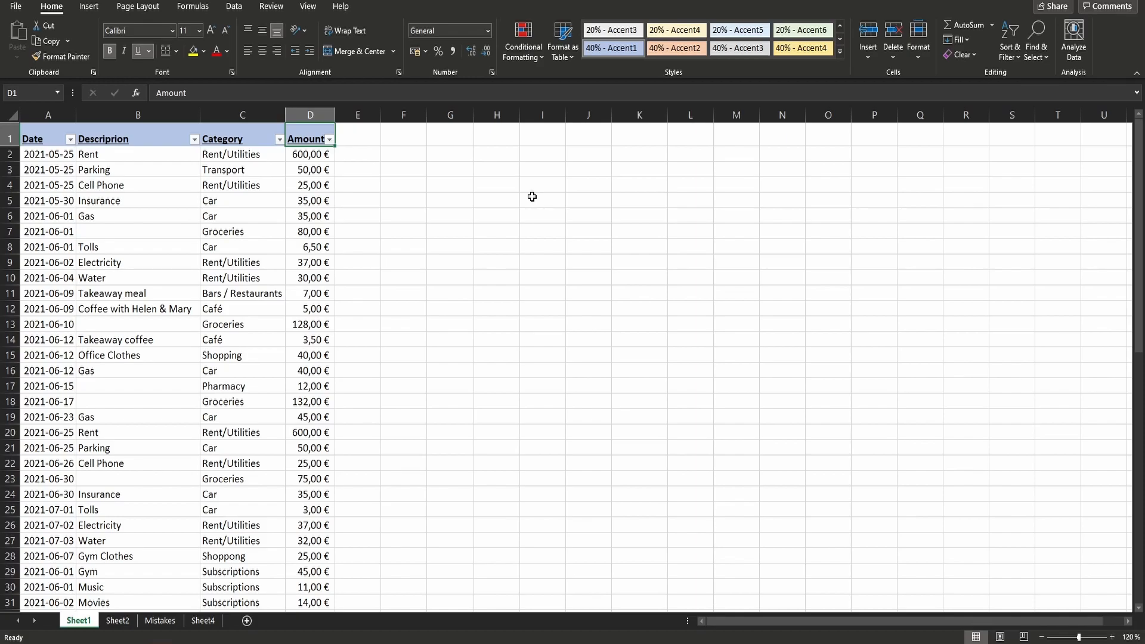
- Sort the Sheet1 expense table by Category from A to Z and review the reordered rows
left_click(279, 140)
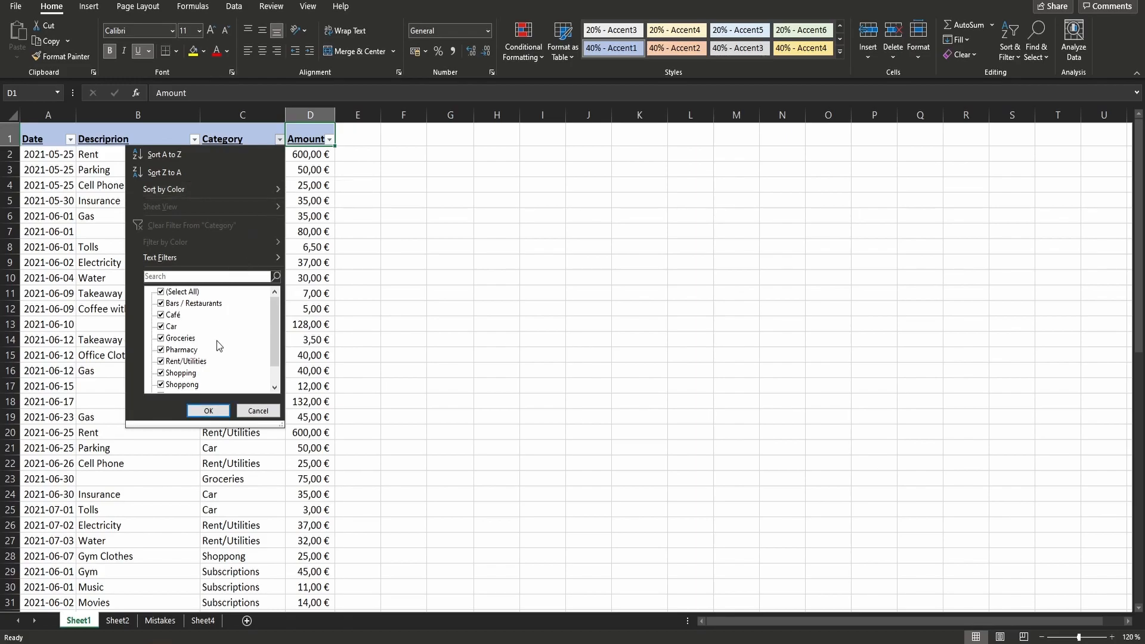
left_click(214, 154)
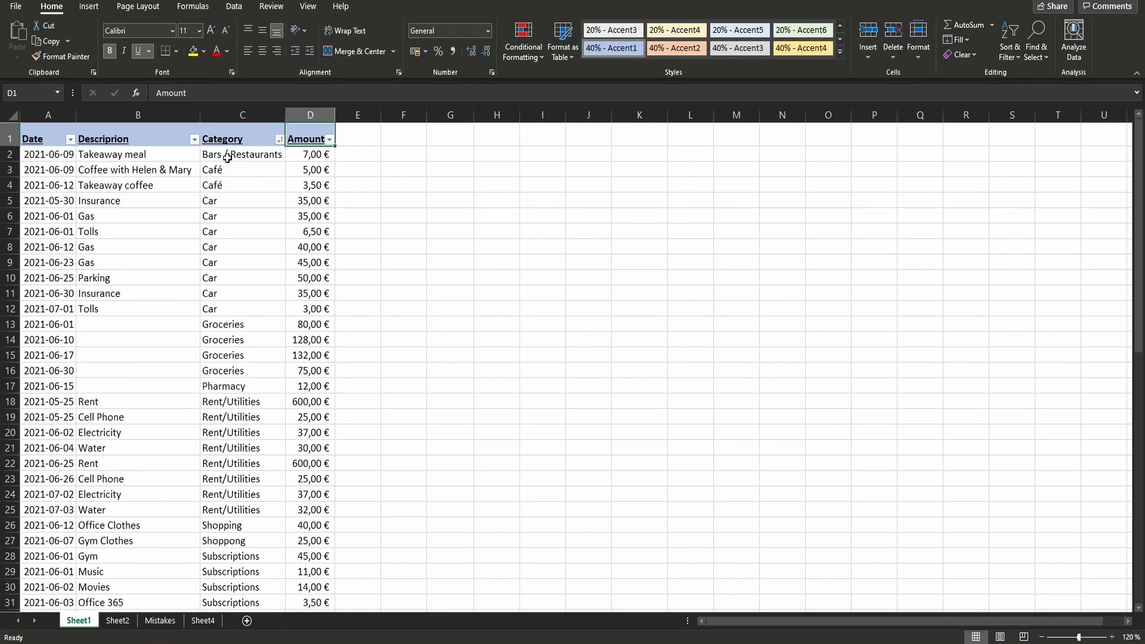
scroll(209, 374, "down", 1)
scroll(210, 374, "down", 3)
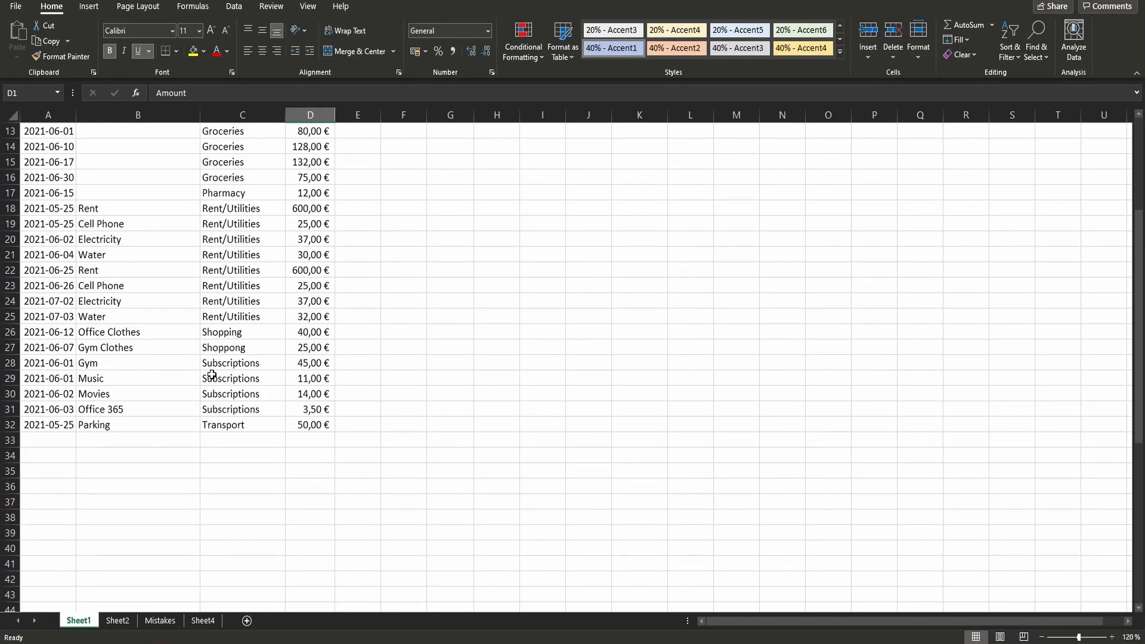
scroll(209, 374, "up", 4)
- Sort the Sheet1 table by Date from oldest to newest, and also try the newest-to-oldest order
left_click(69, 139)
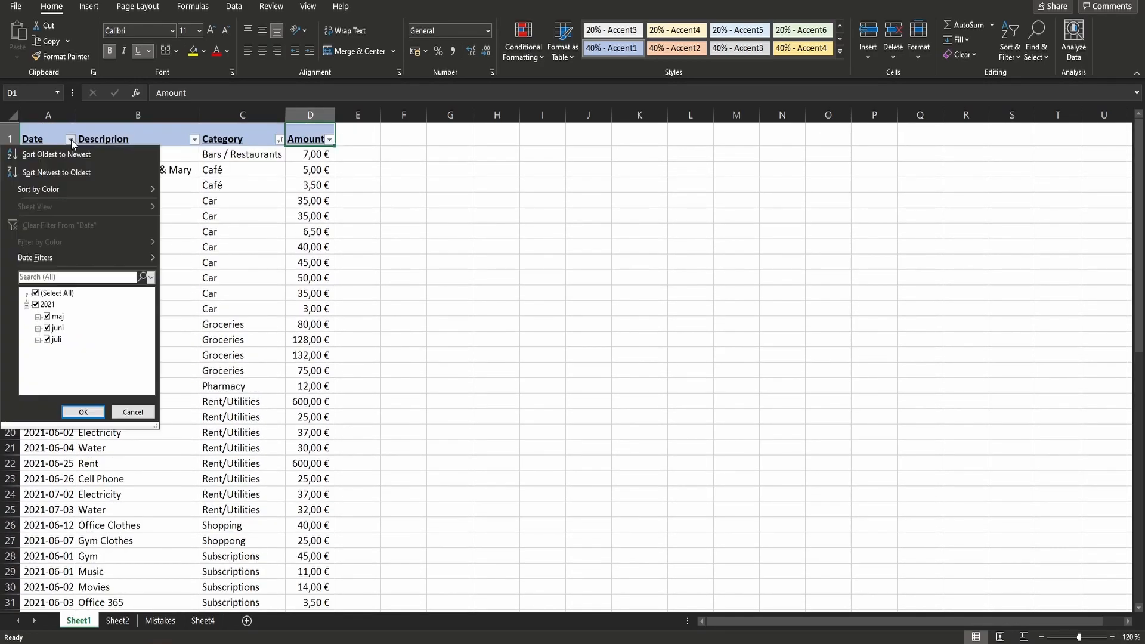
left_click(62, 152)
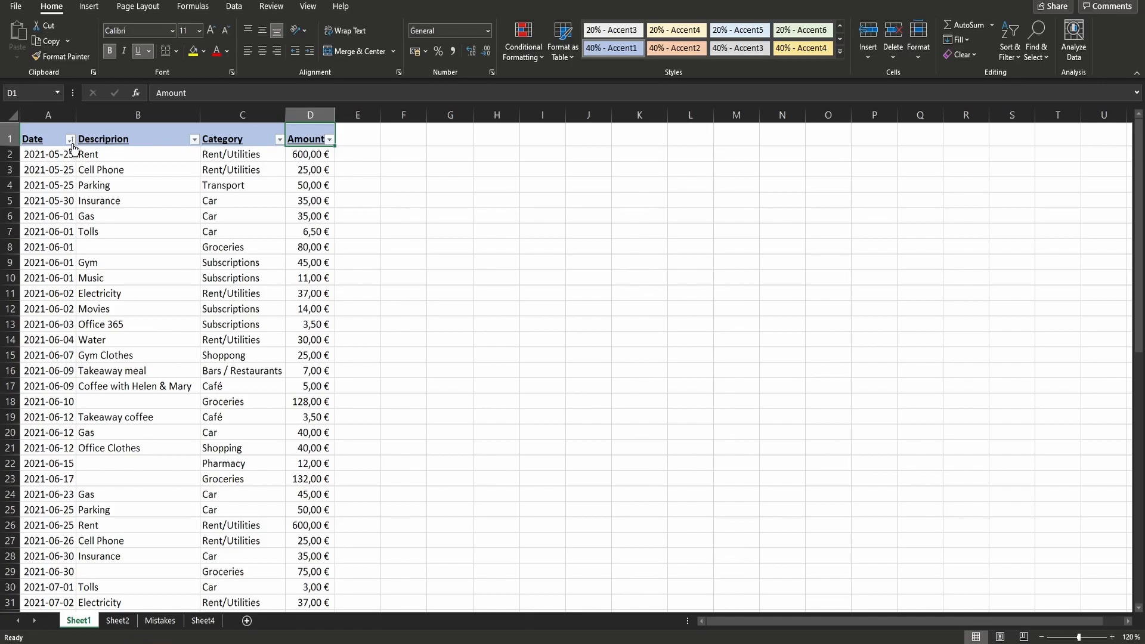
left_click(70, 139)
left_click(65, 173)
- Inspect the sort and filter options for the Amount and Category columns on Sheet1
left_click(330, 140)
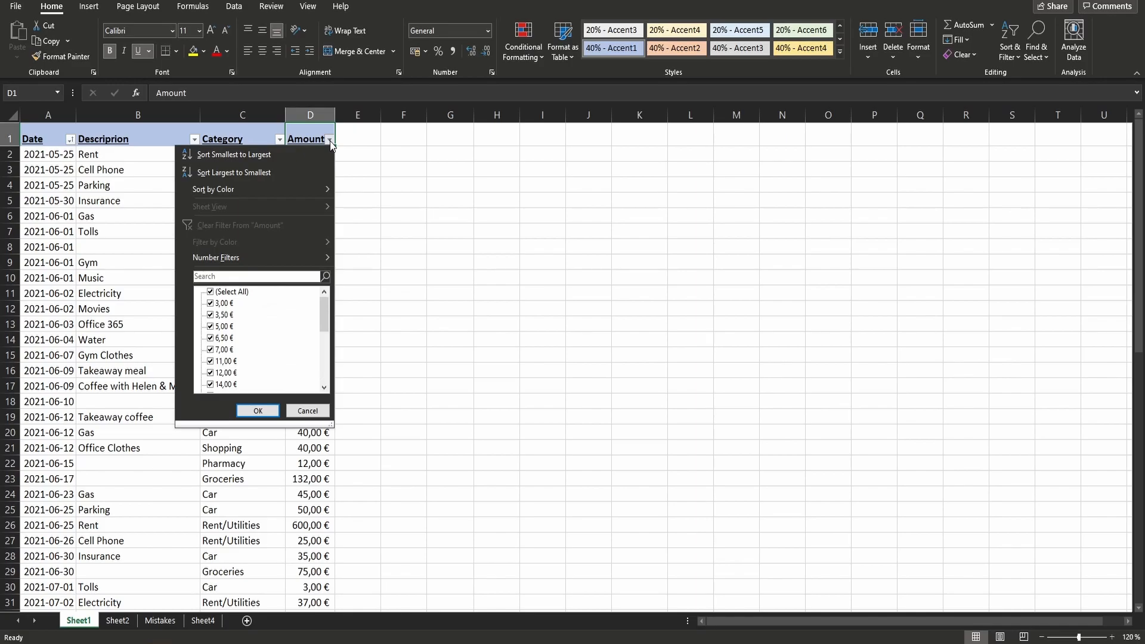
left_click(269, 134)
left_click(279, 140)
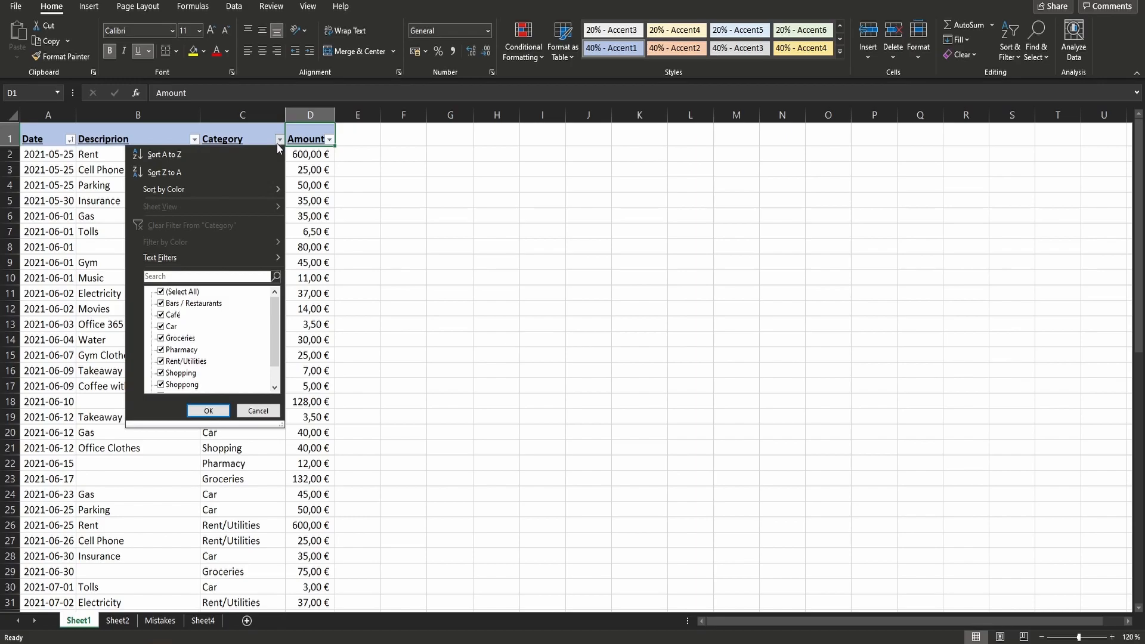
left_click(278, 143)
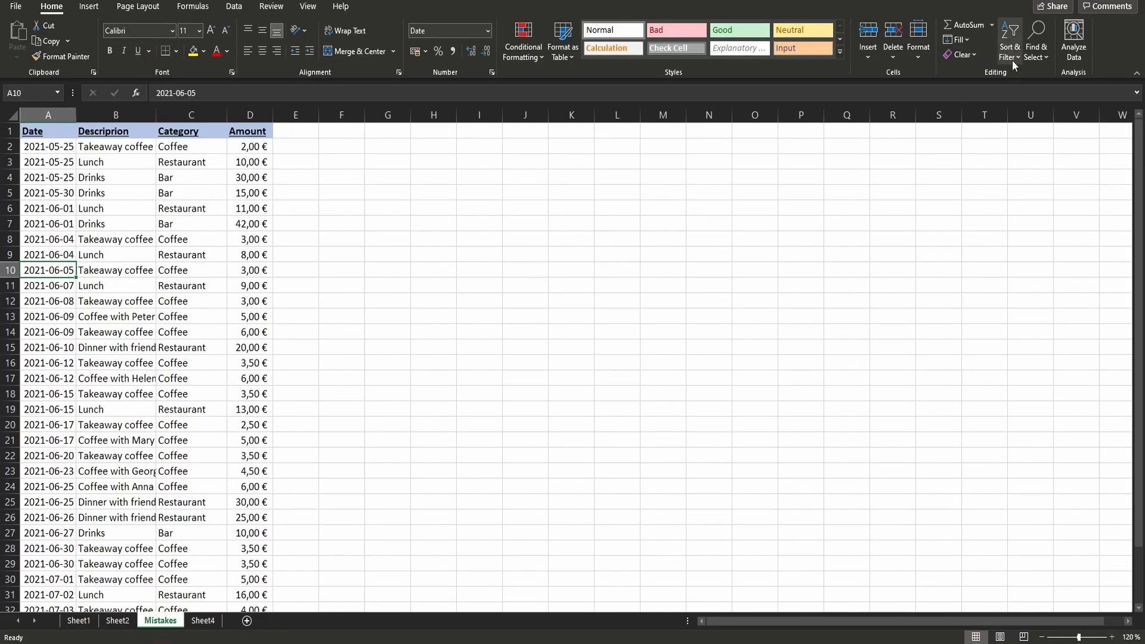
- Custom-sort the Mistakes table by Date oldest to newest and by Amount largest to smallest, and check the rows of the first date
left_click(1012, 59)
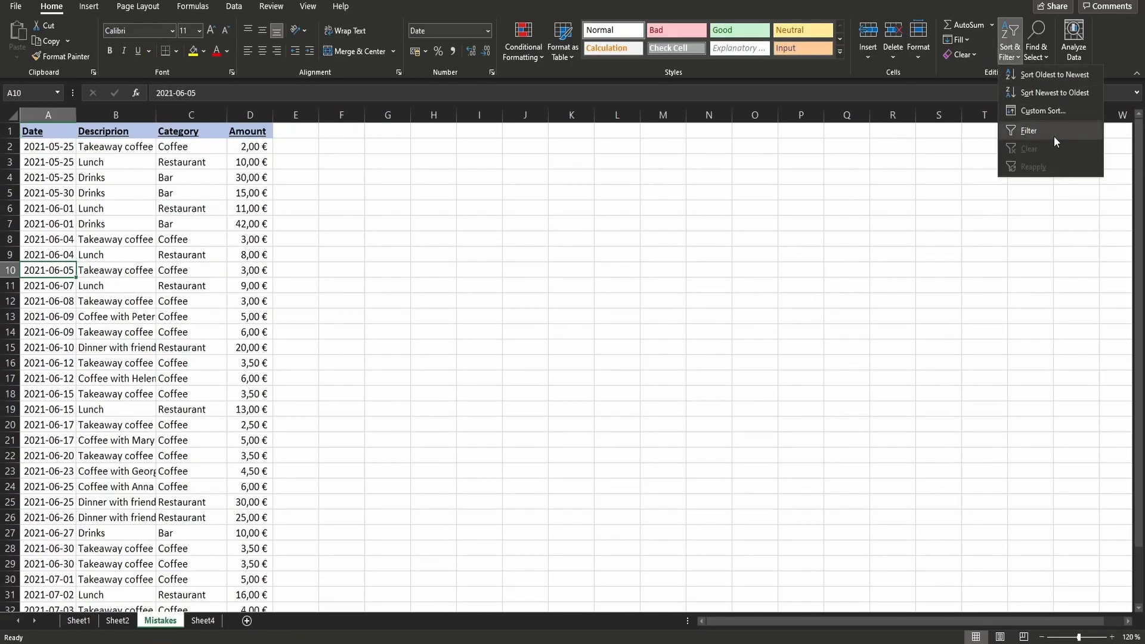
left_click(1061, 110)
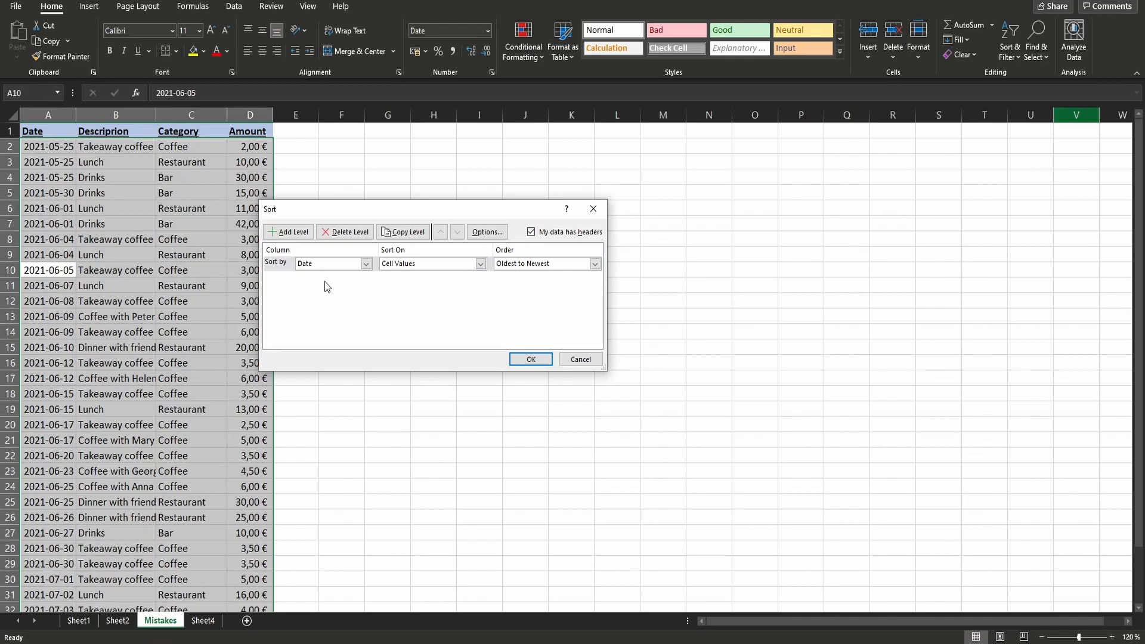
left_click(365, 264)
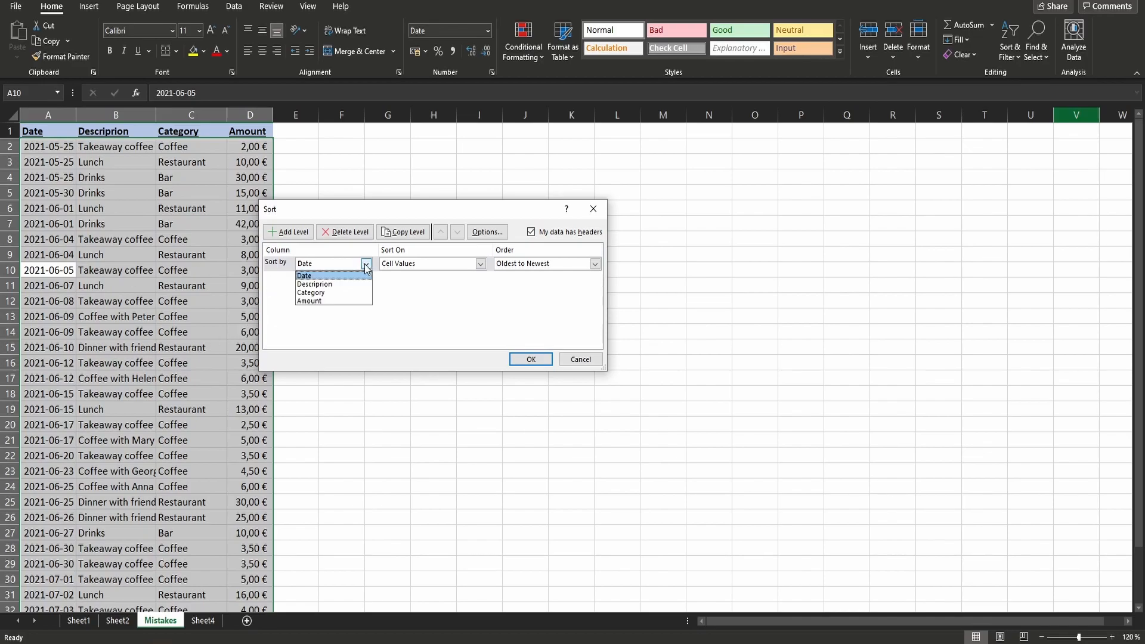
left_click(455, 263)
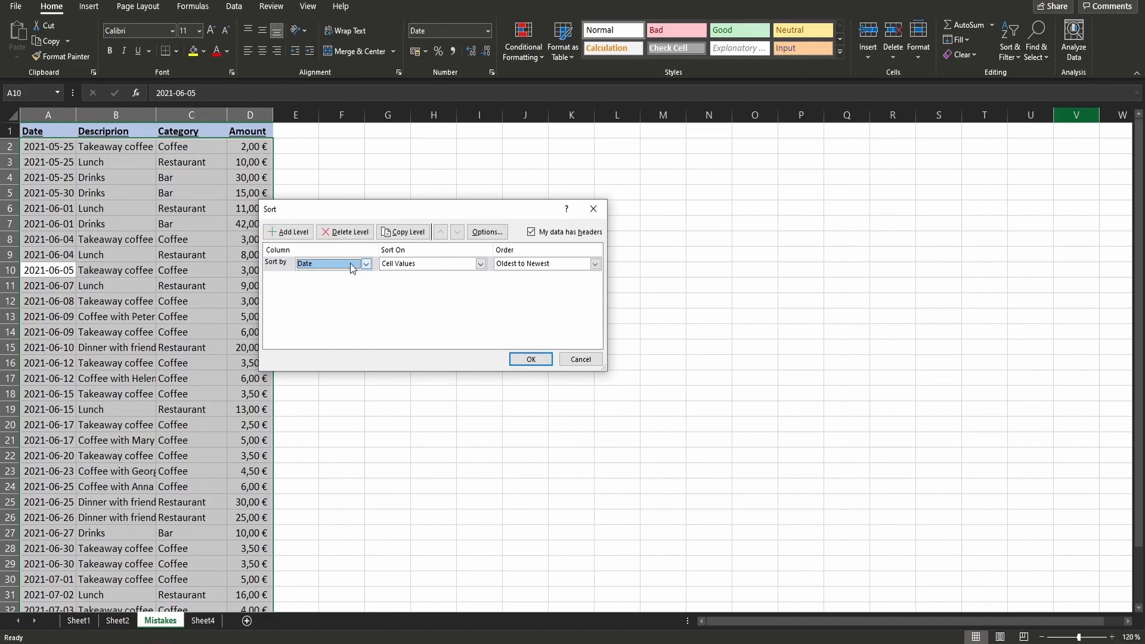
left_click(289, 232)
left_click(332, 278)
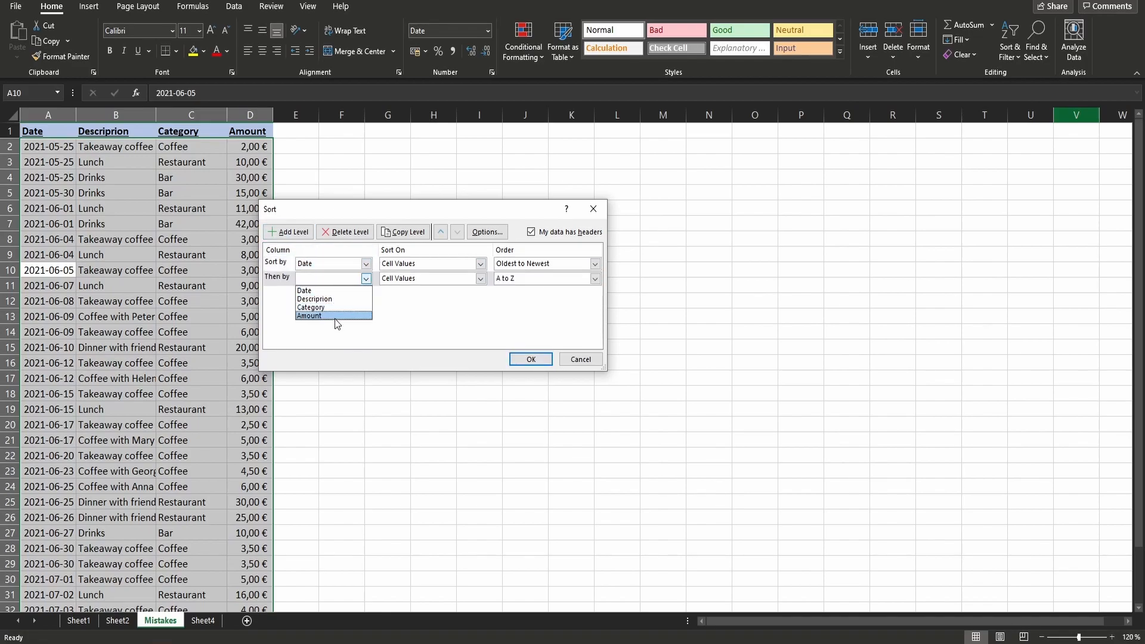
left_click(337, 318)
left_click(594, 278)
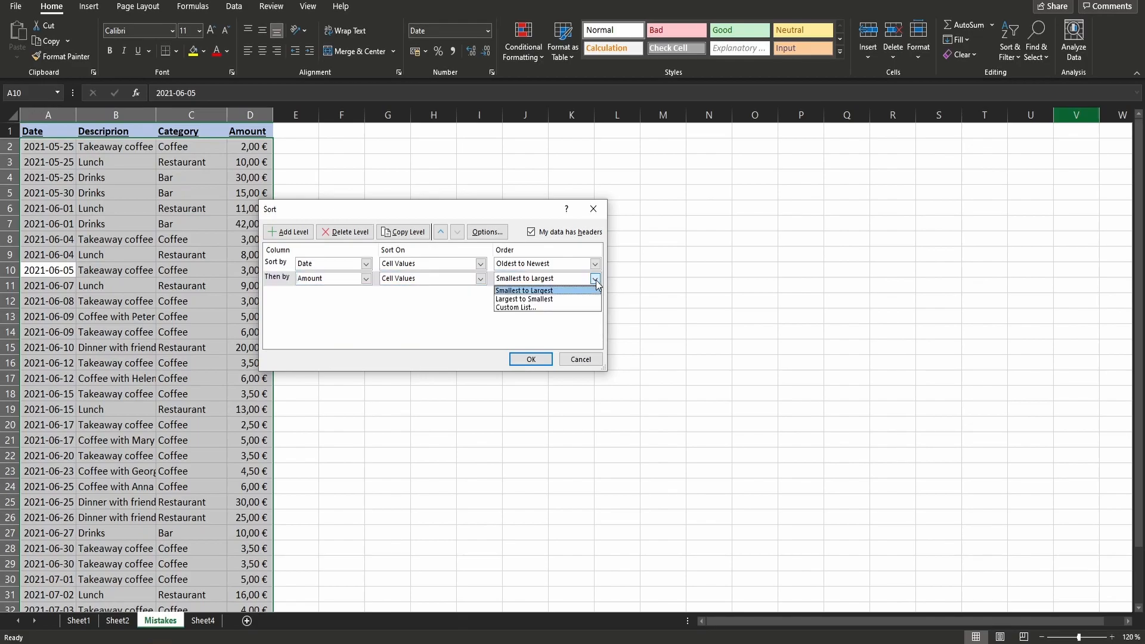
left_click(534, 299)
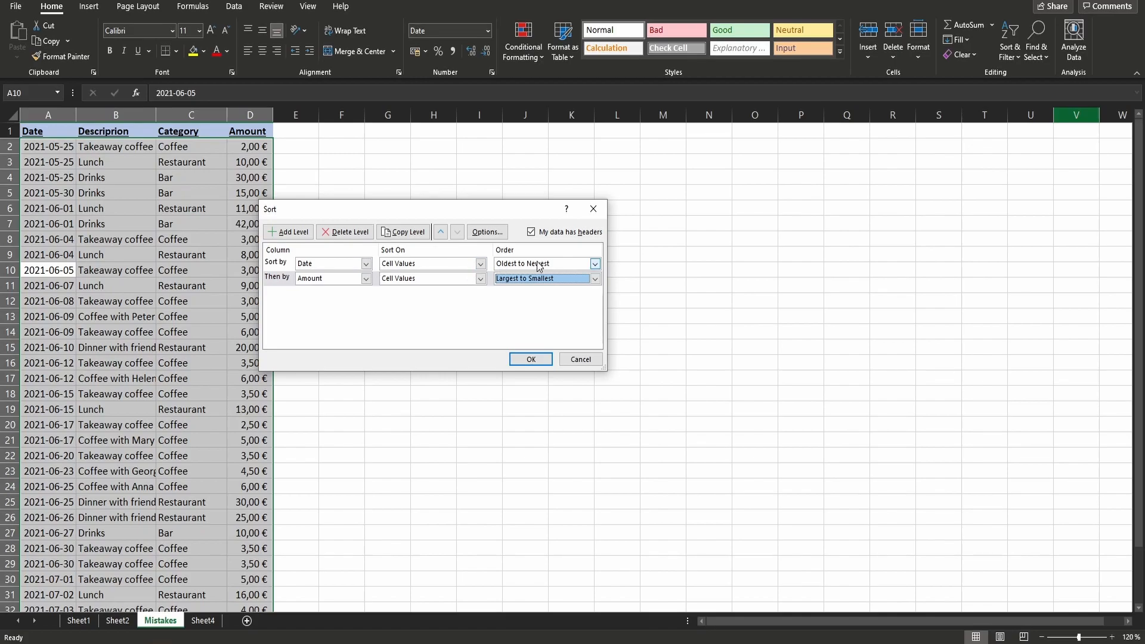
left_click(542, 359)
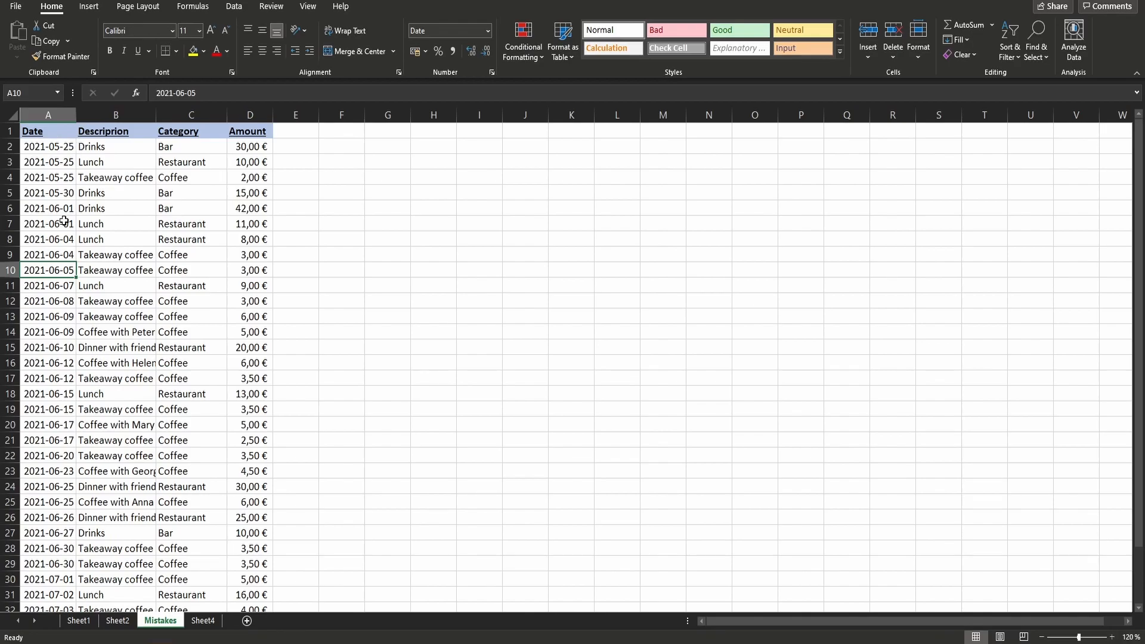
left_click_drag(49, 145, 268, 179)
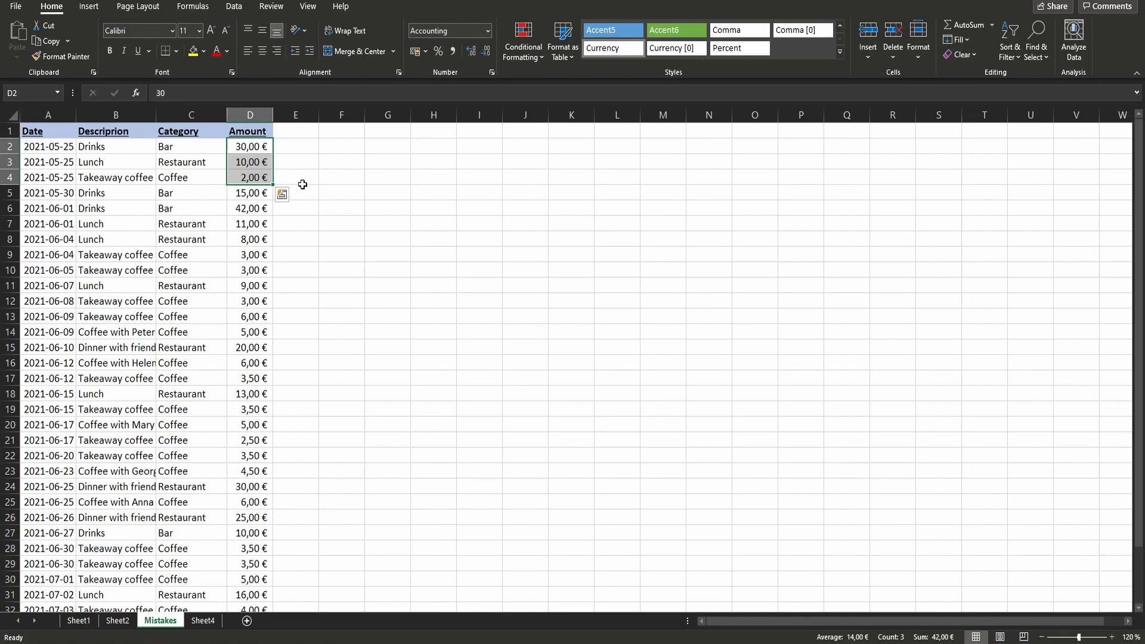
- Turn on column filters for the Mistakes table, starting from the Amount header
key("Up")
left_click(1010, 47)
left_click(1036, 125)
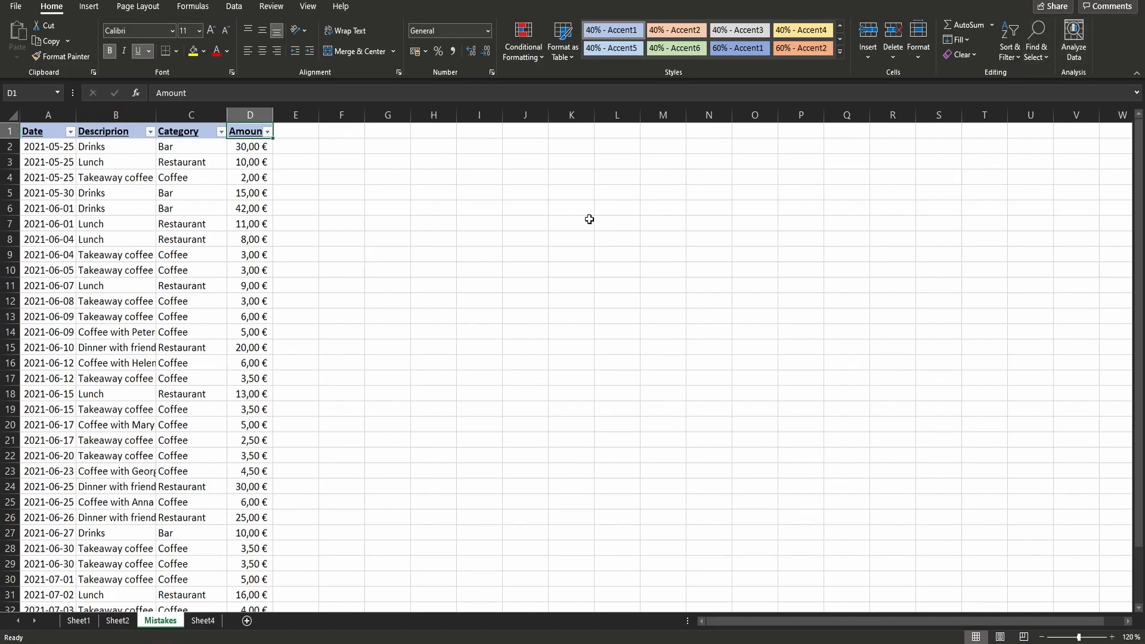
left_click_drag(23, 131, 263, 131)
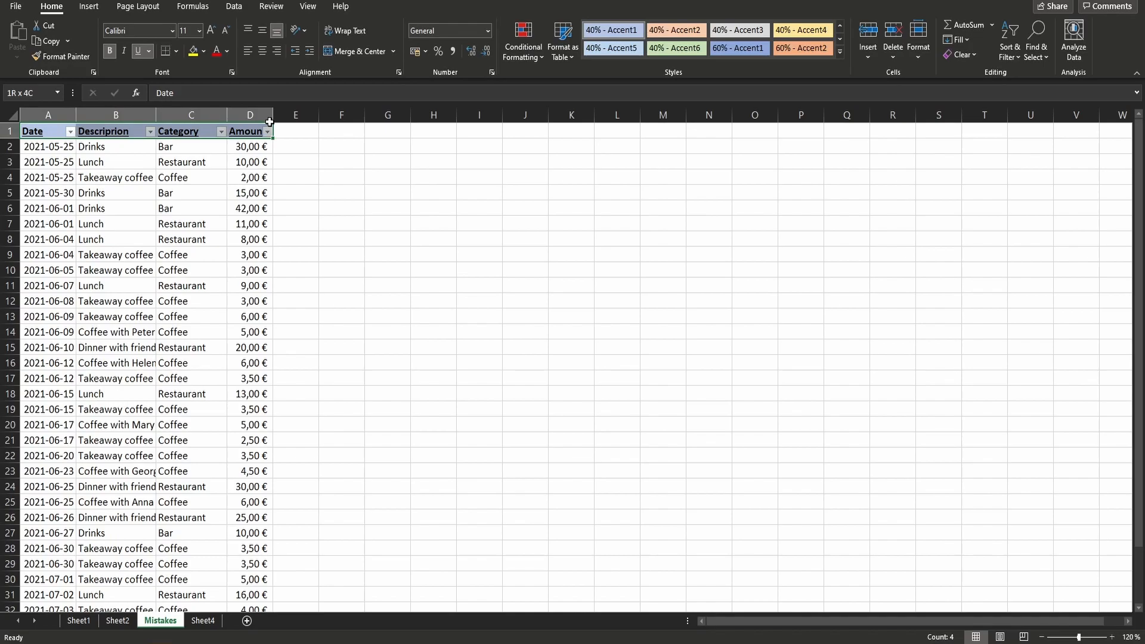
left_click(1015, 55)
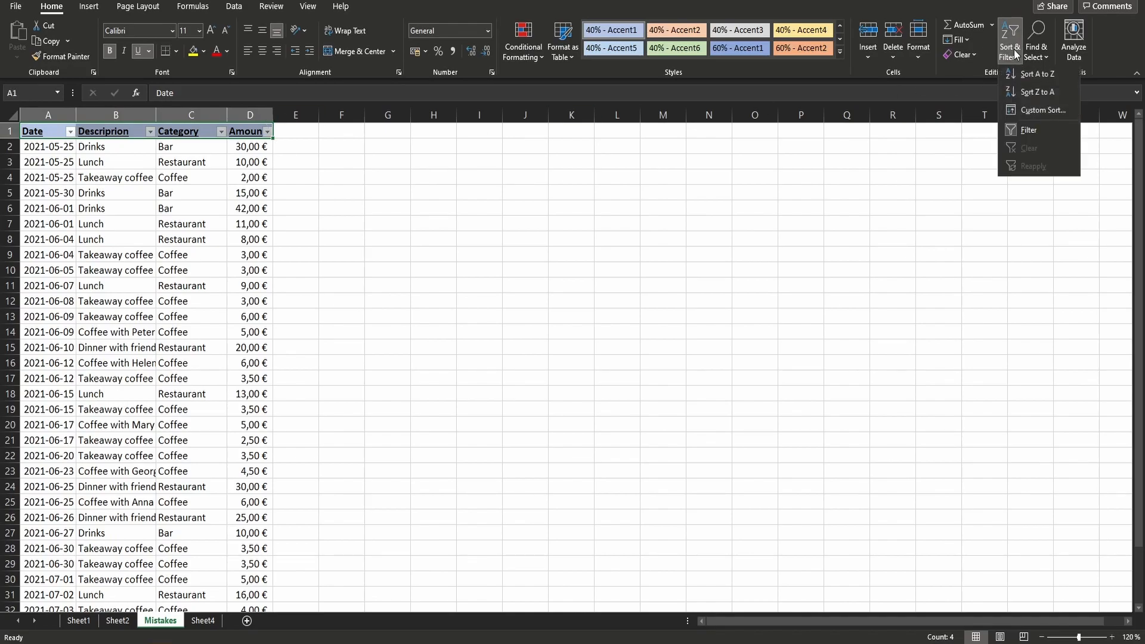
left_click(1045, 114)
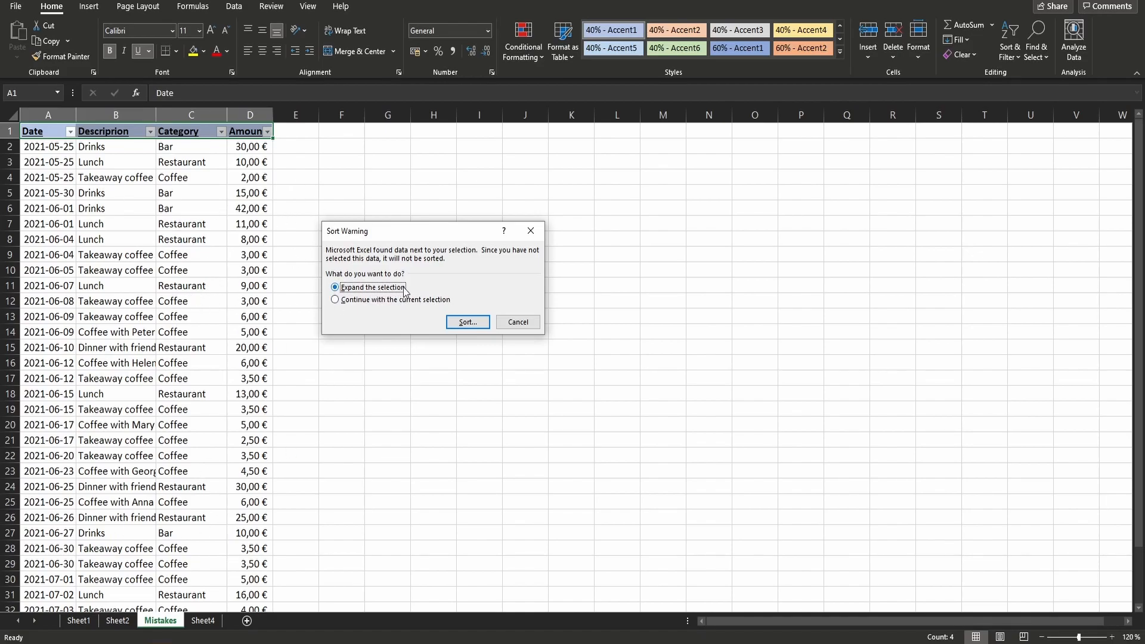
left_click(475, 328)
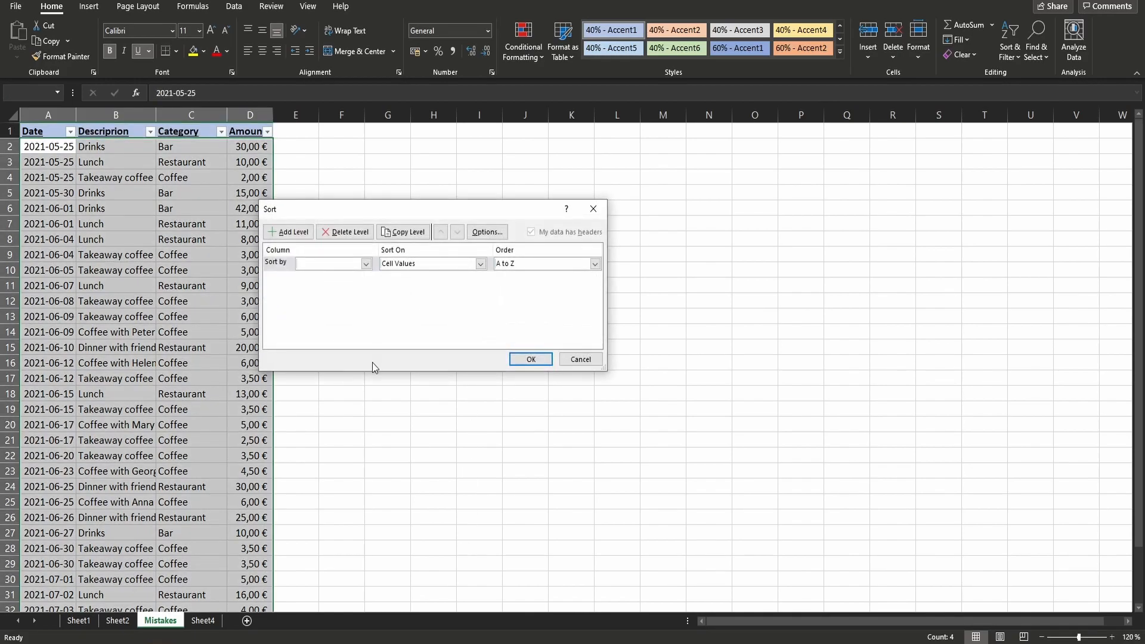
left_click(594, 209)
- Review the June-July Expenses table on Sheet2 down to its last row
key("ctrl+Page_Up")
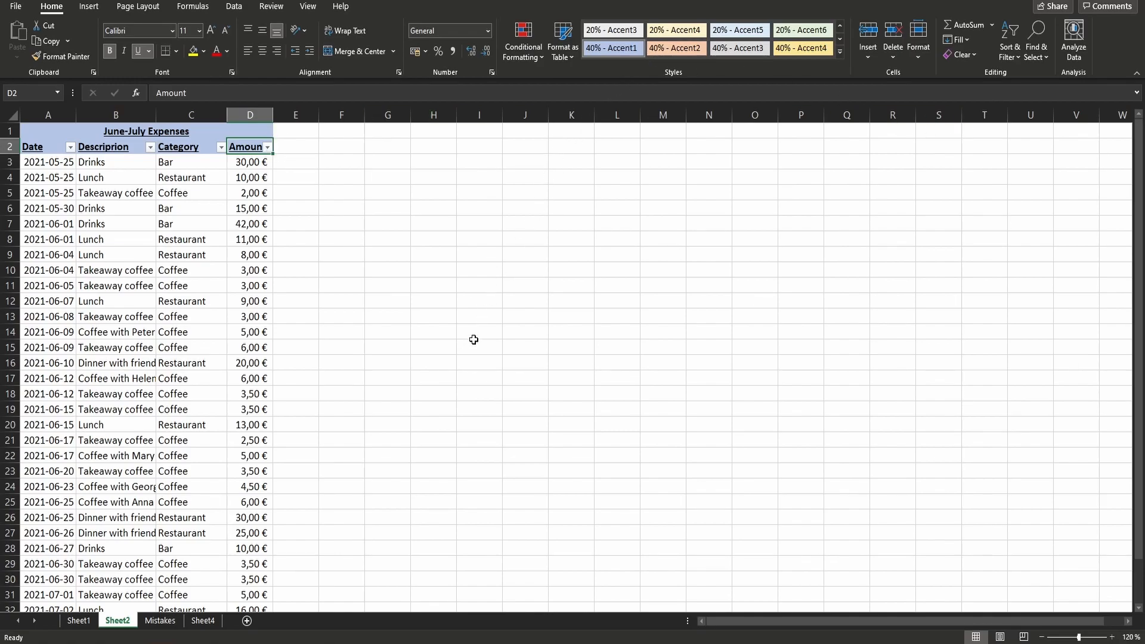
scroll(510, 297, "down", 1)
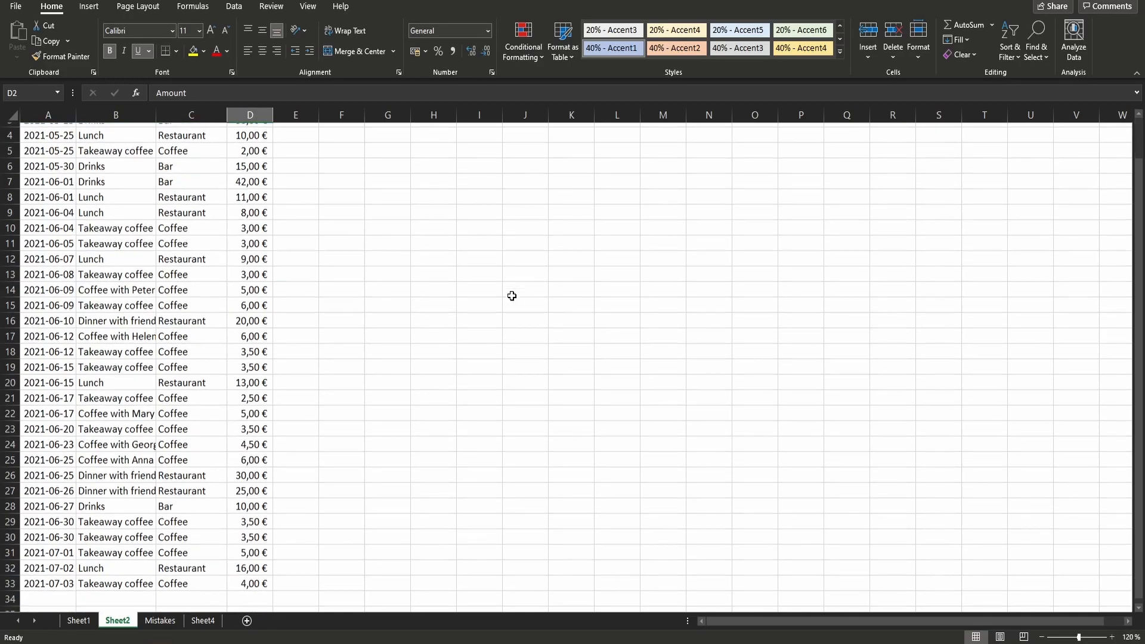
scroll(513, 296, "up", 1)
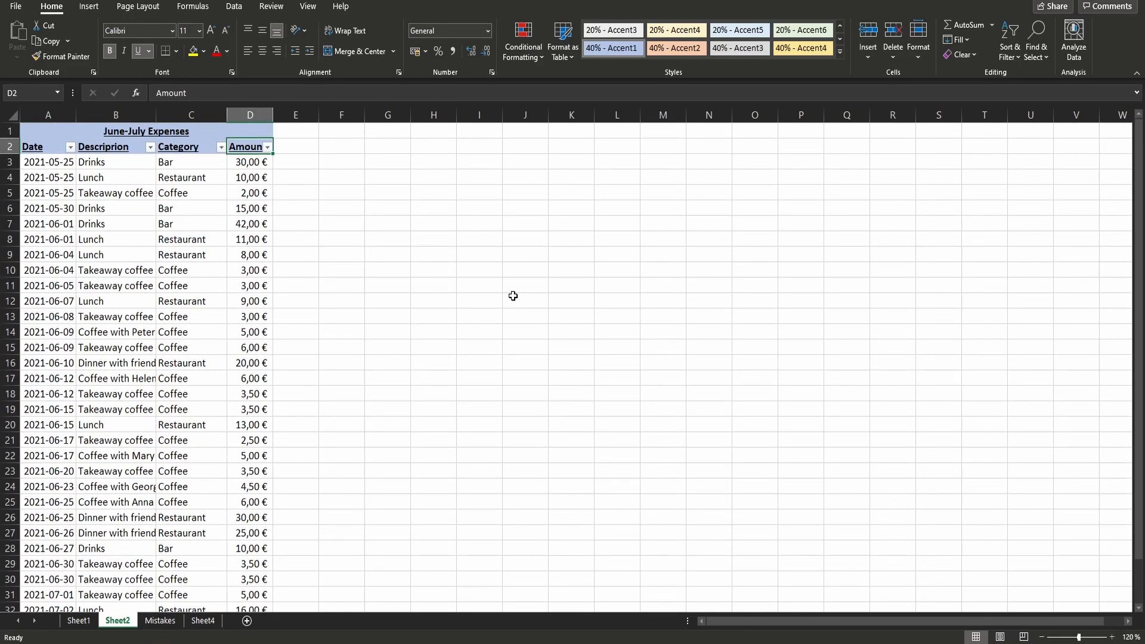
- Turn on a column filter from the separated Amount header in F1 on the Mistakes sheet
left_click(164, 621)
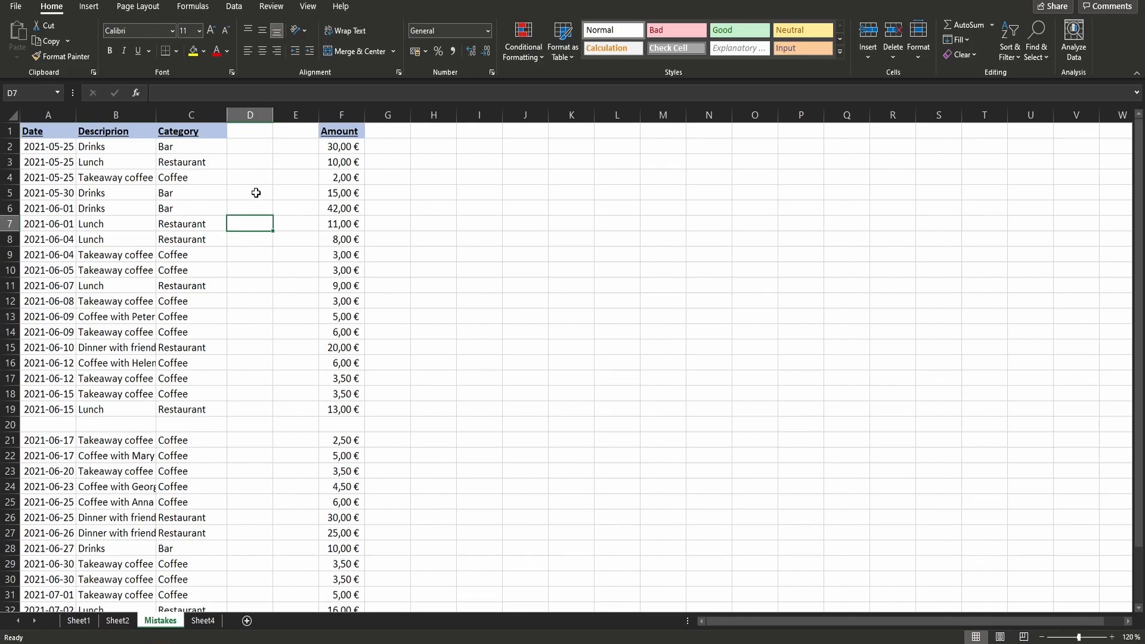
left_click(571, 162)
left_click(332, 135)
left_click(1010, 54)
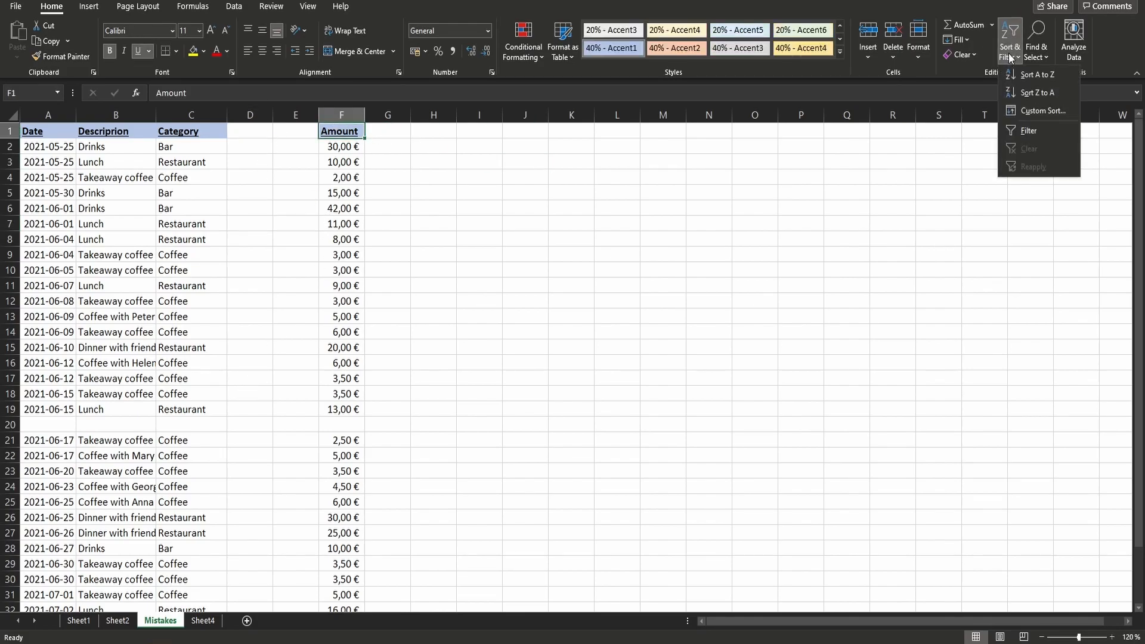
left_click(1036, 131)
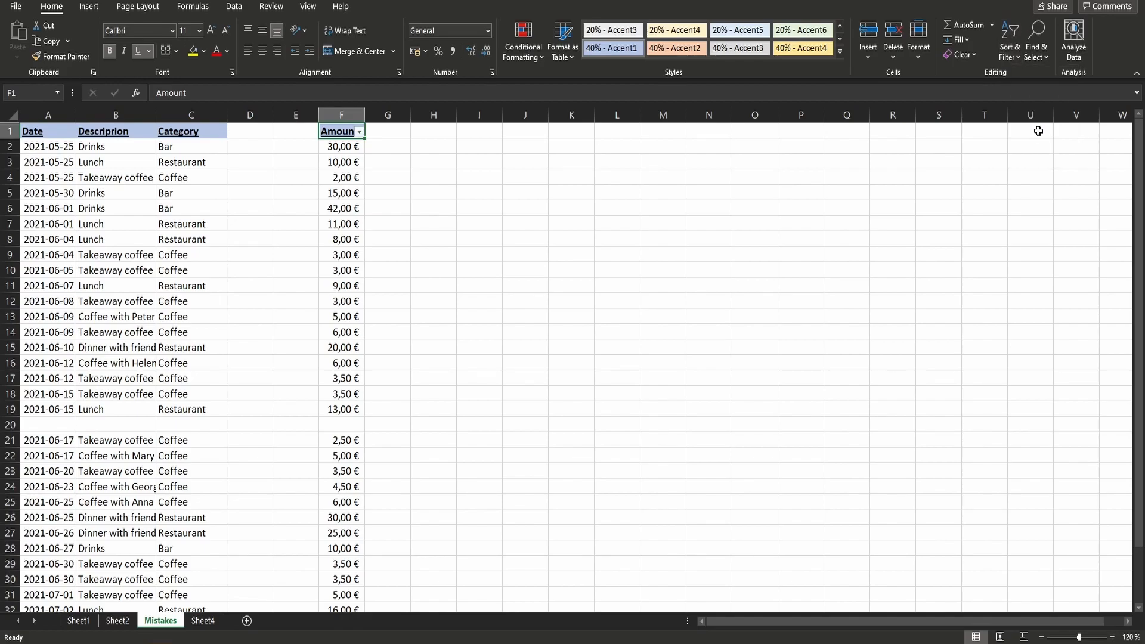
- Try sorting the separated Amount column from smallest to largest, check its rows, and undo both the sort and the filter
left_click(331, 204)
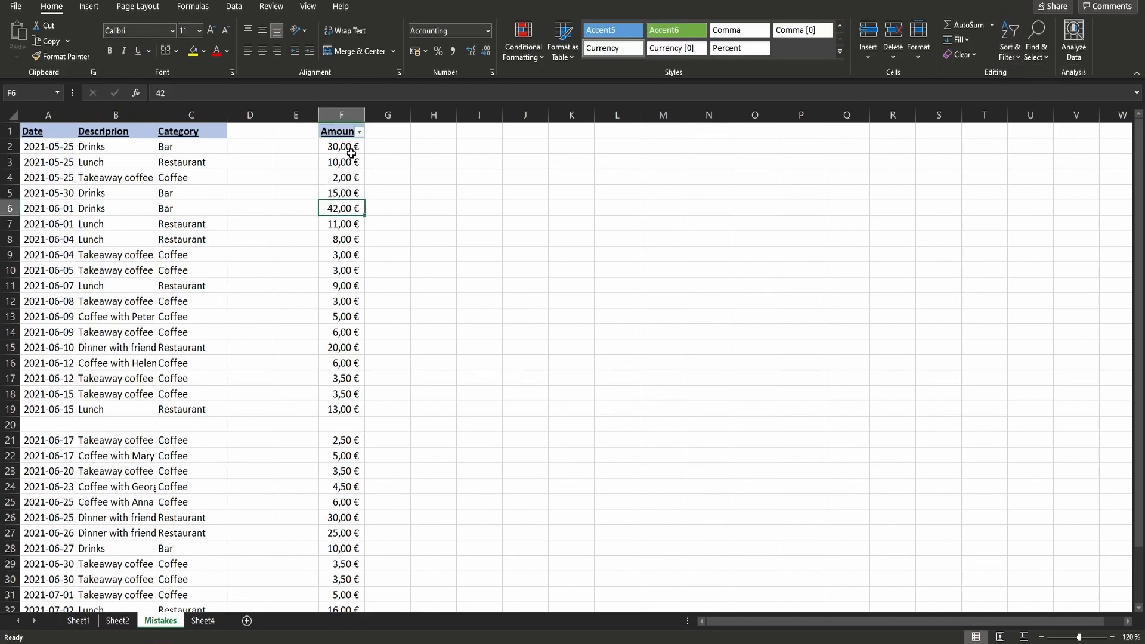
left_click(359, 131)
left_click(340, 148)
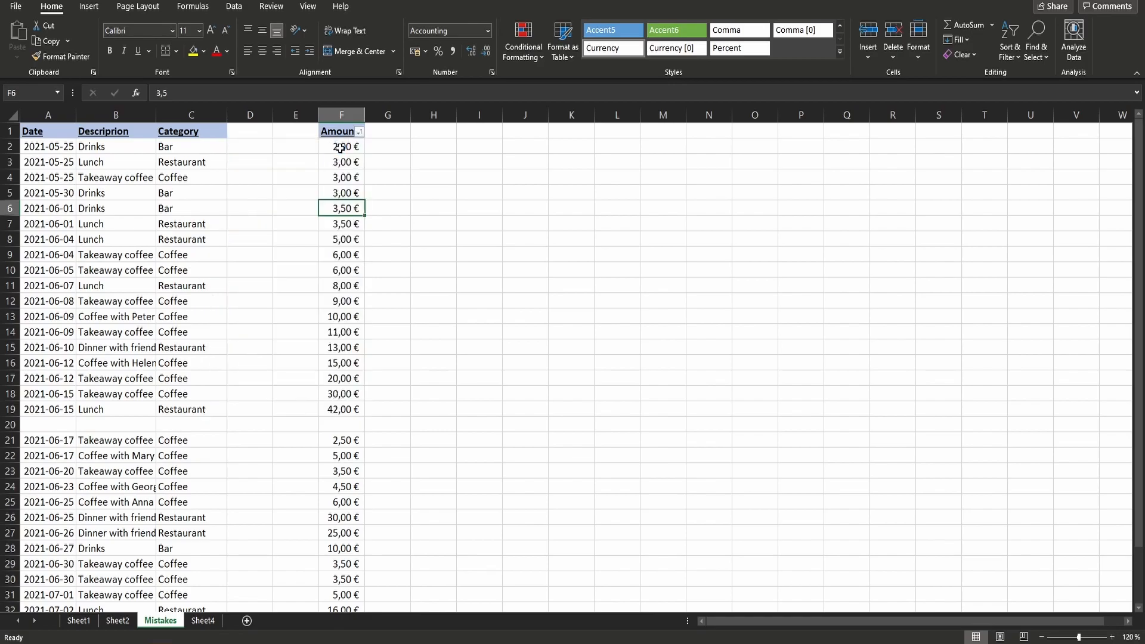
left_click_drag(338, 145, 343, 487)
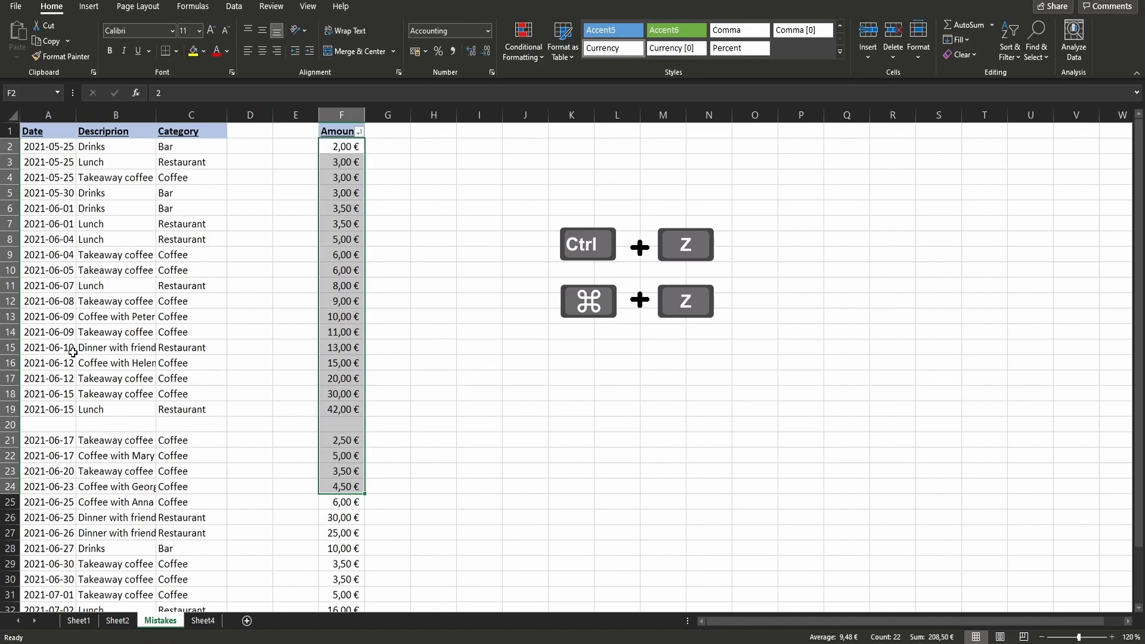
key("ctrl+z")
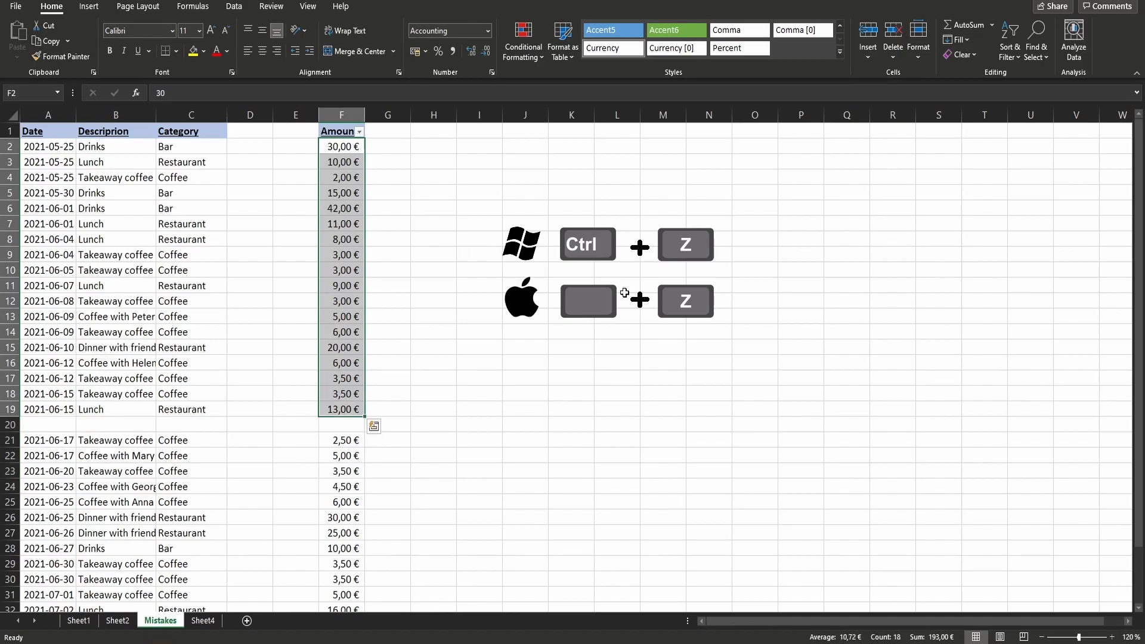
key("ctrl+z")
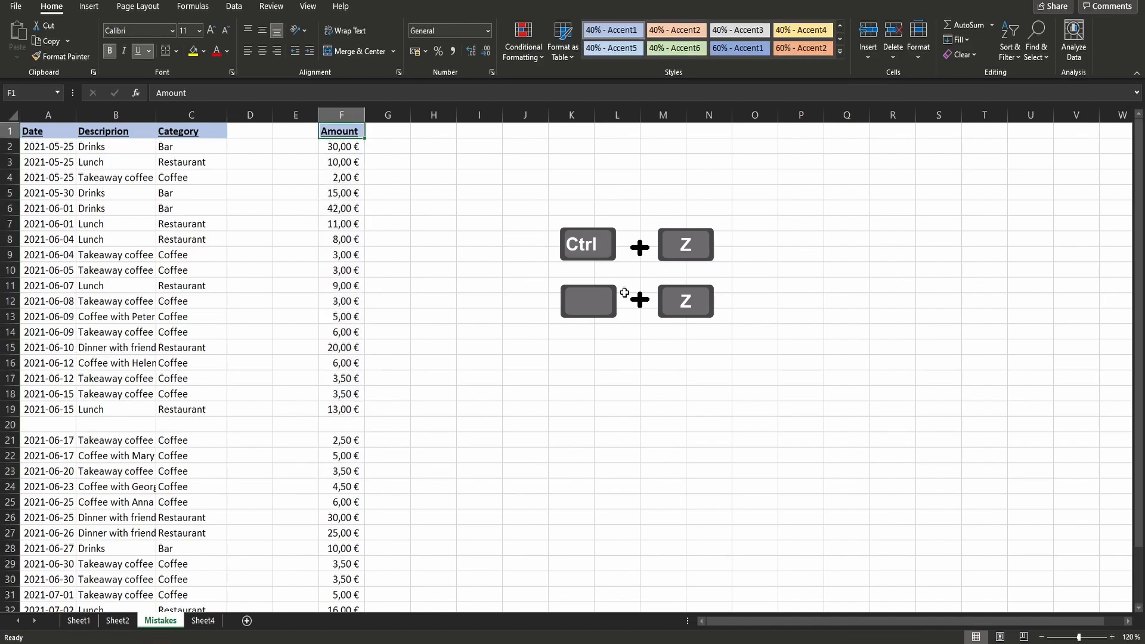
- Turn on column filters from the empty cell D1 and select the Date, Description and Category headers
left_click(239, 136)
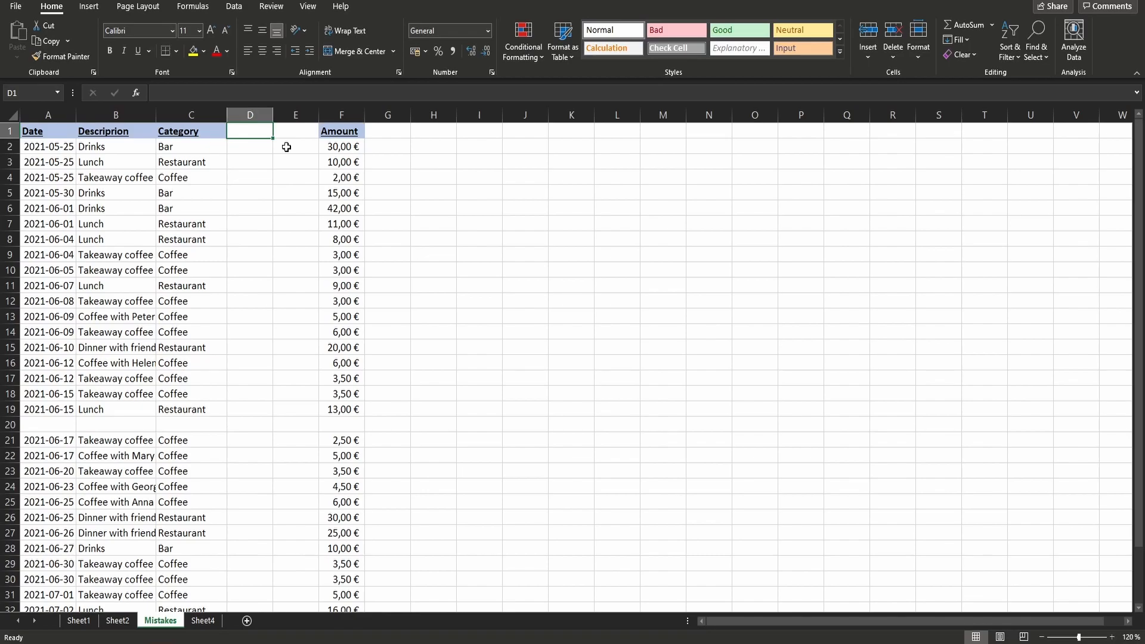
left_click(1010, 46)
left_click(1026, 131)
left_click(46, 132)
left_click_drag(46, 132, 223, 134)
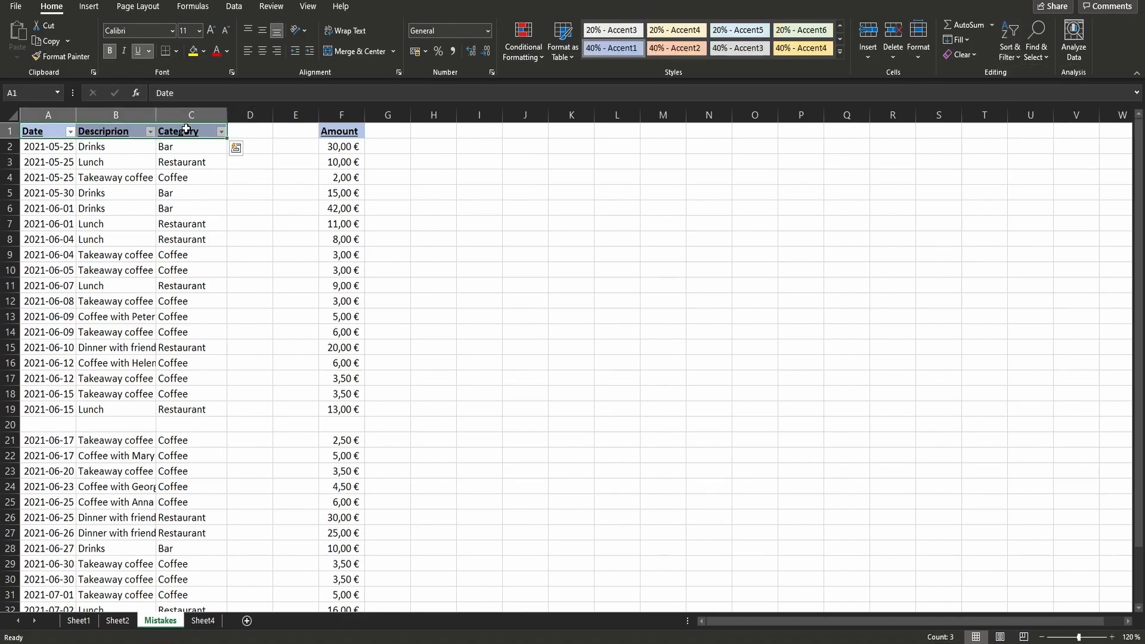
- Try sorting the Mistakes table by Category from A to Z and undo the sort
left_click(223, 132)
left_click(139, 145)
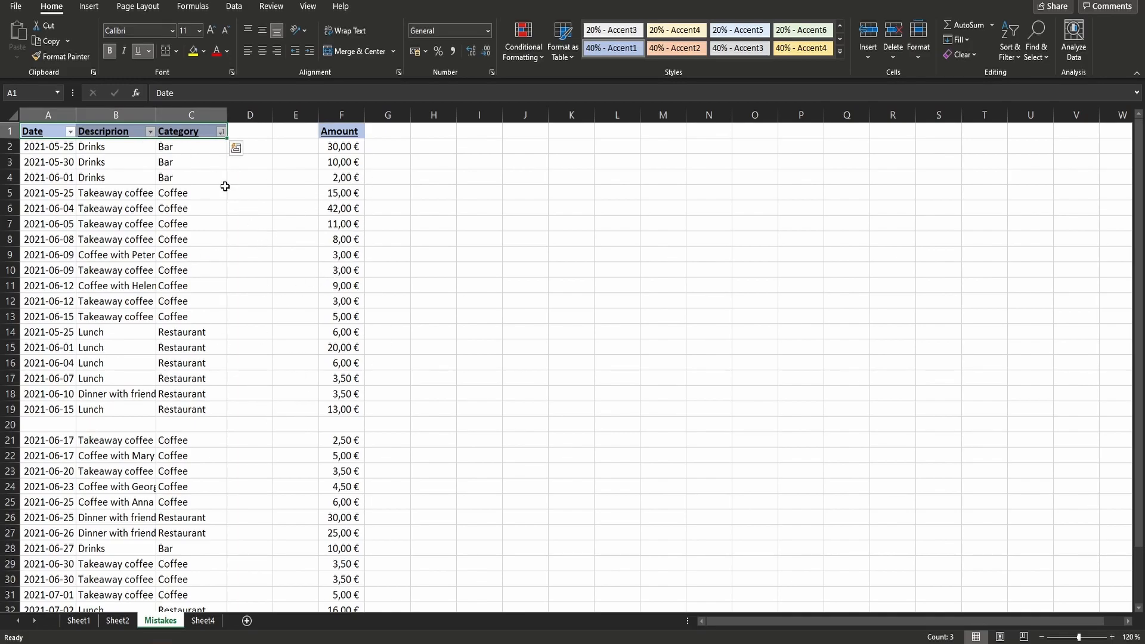
key("ctrl+z")
- Delete the empty columns D and E between the Category and Amount columns on the Mistakes sheet
left_click(252, 190)
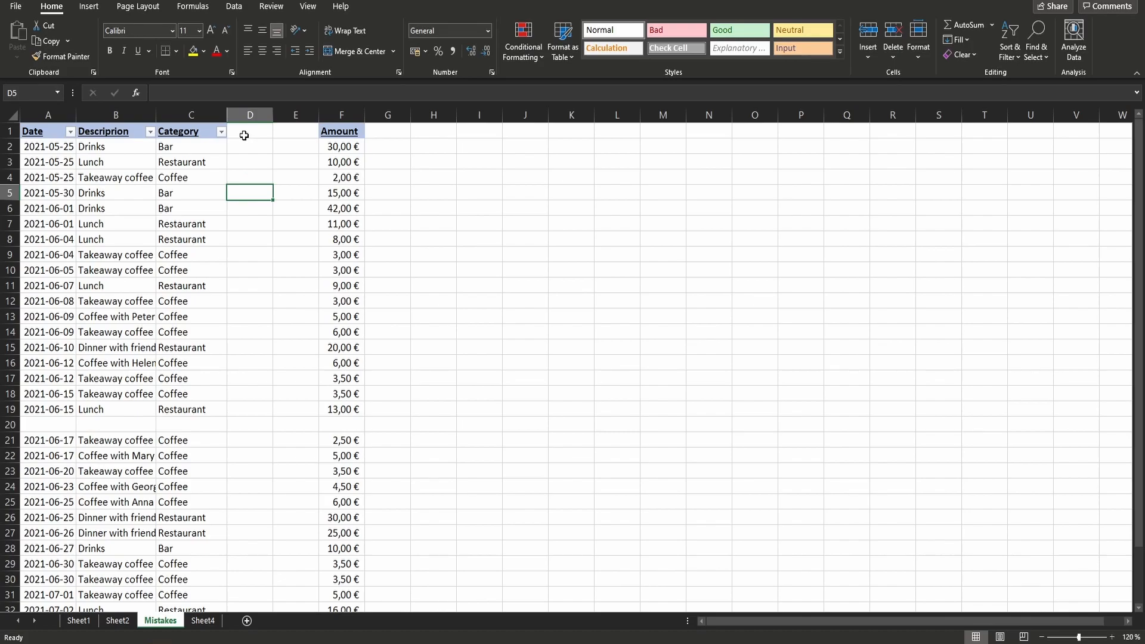
left_click_drag(253, 115, 305, 112)
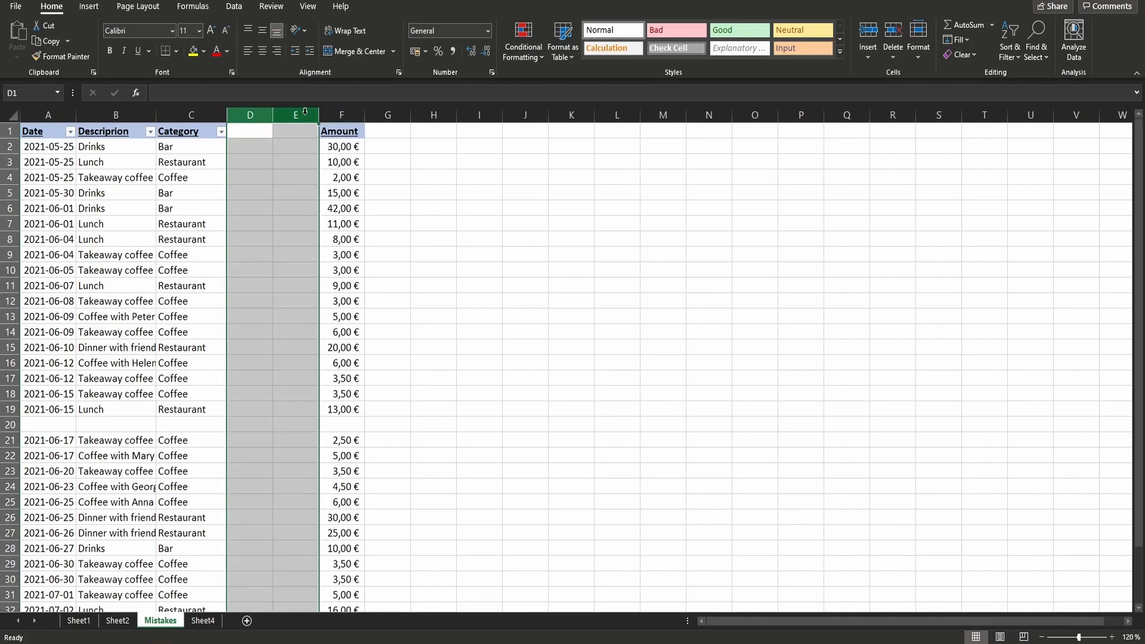
right_click(294, 113)
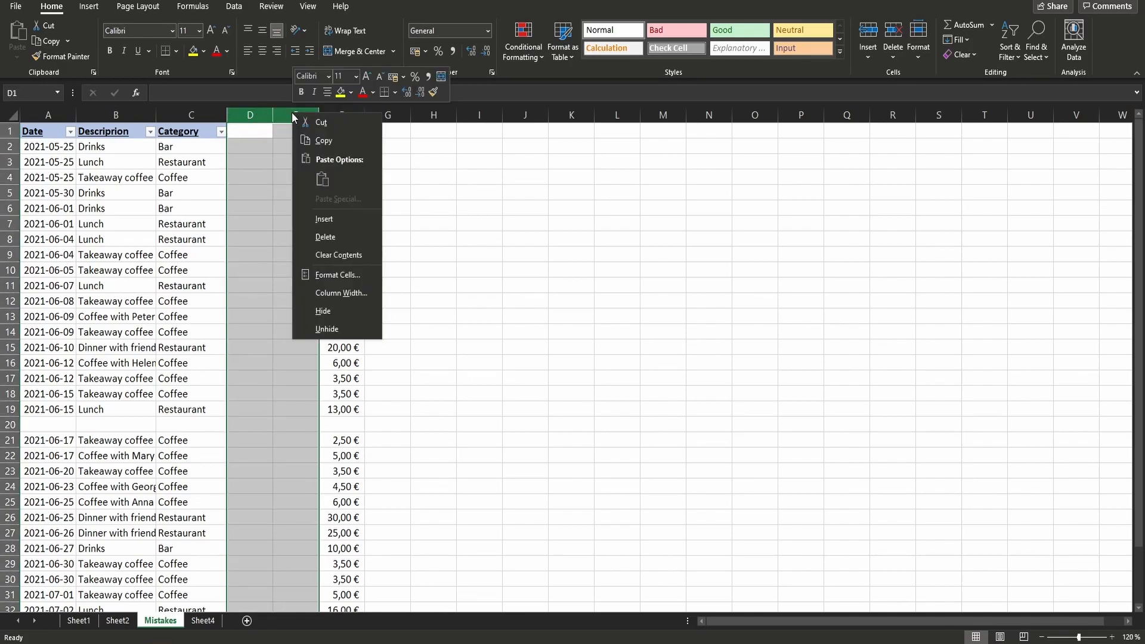
left_click(341, 238)
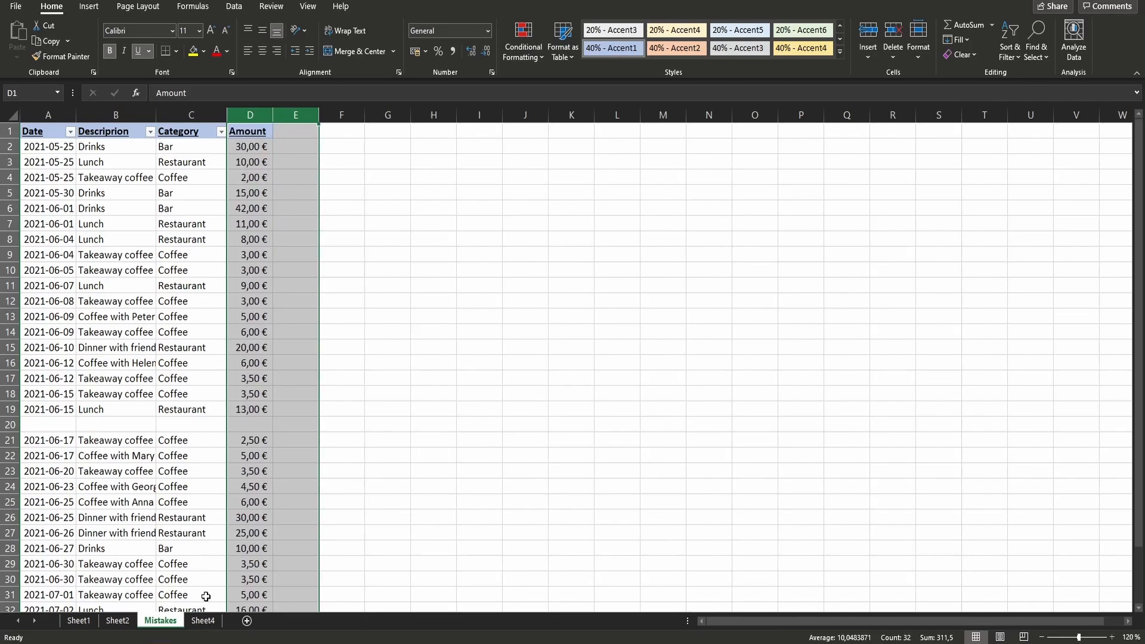
left_click(377, 455)
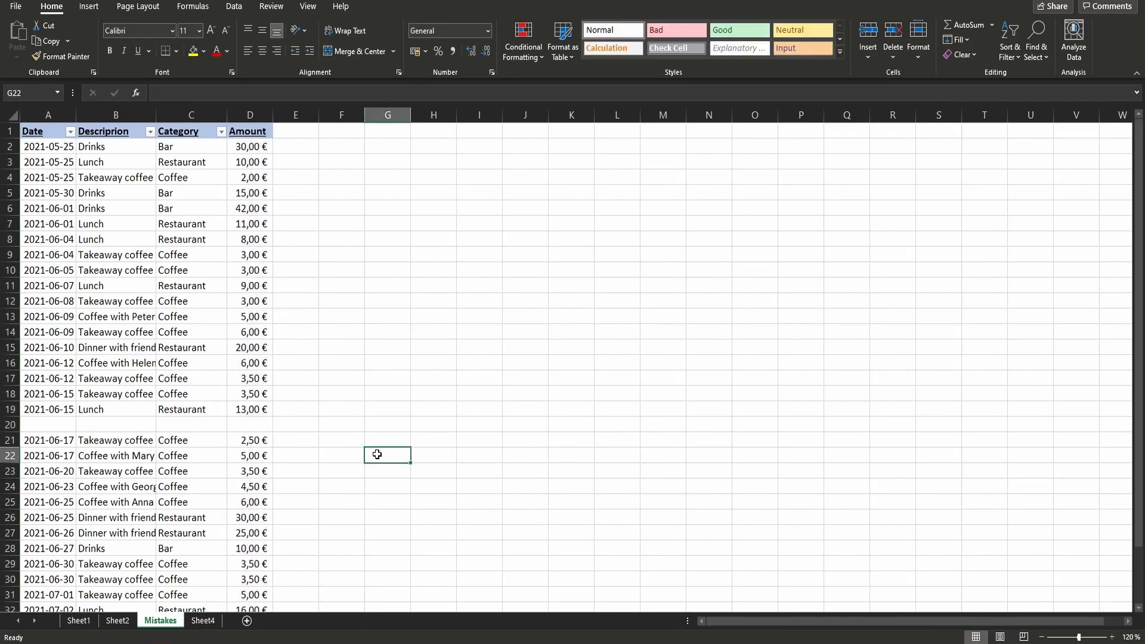
left_click(587, 254)
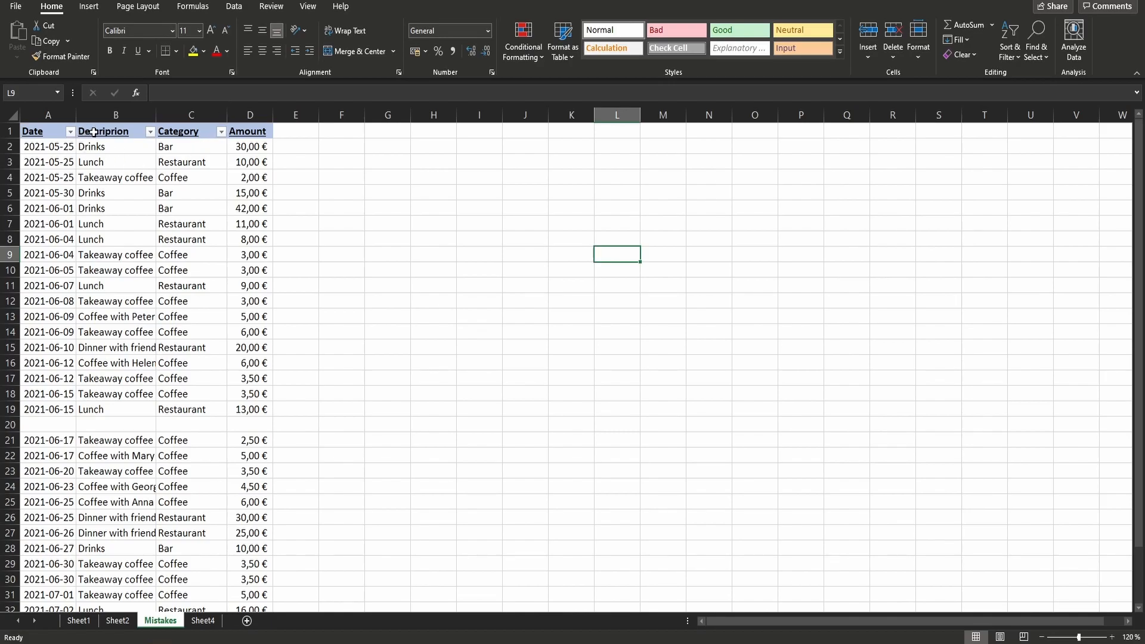
- Remove the existing column filters and reapply them to all four headers from Date to Amount
left_click_drag(47, 136, 264, 123)
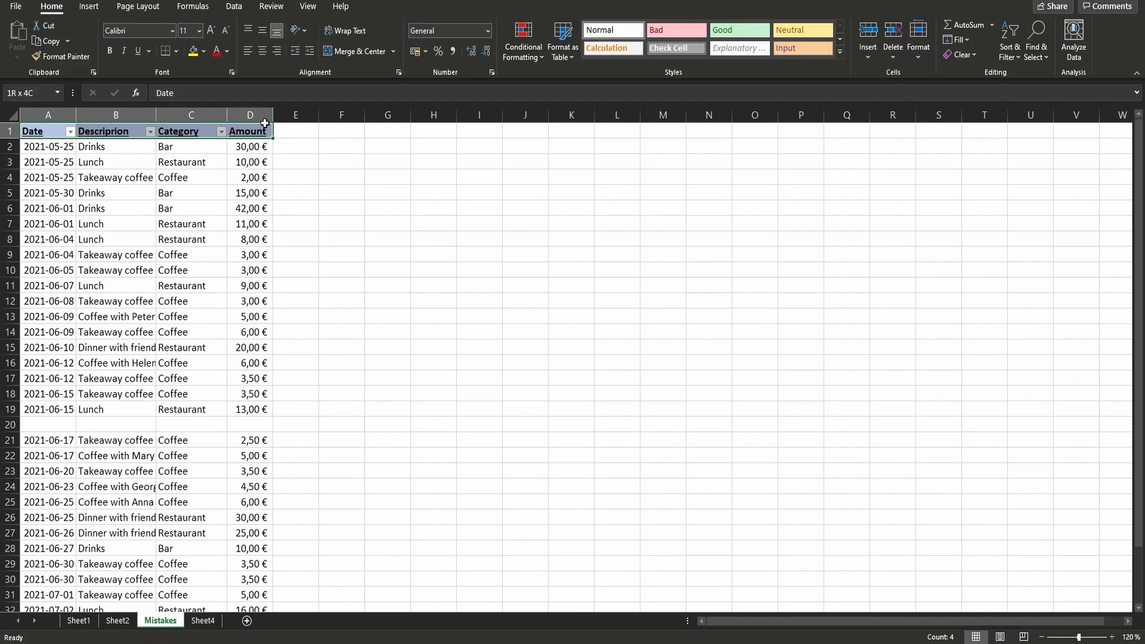
left_click(264, 125)
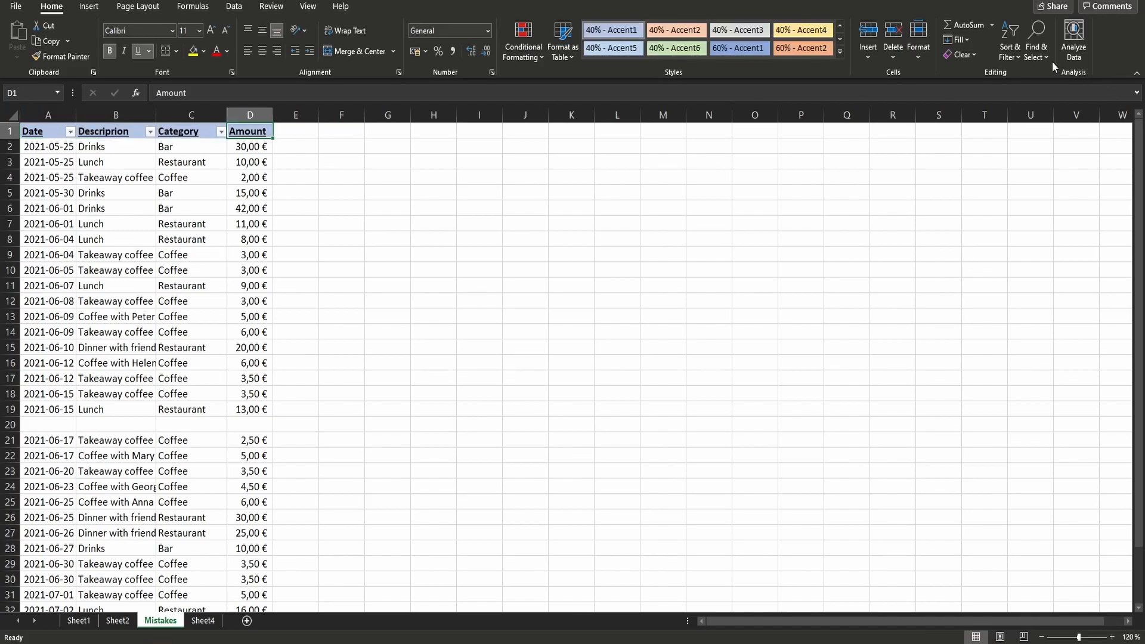
left_click(968, 54)
left_click(1028, 53)
left_click(1016, 53)
left_click(1017, 51)
left_click(1026, 128)
left_click(853, 254)
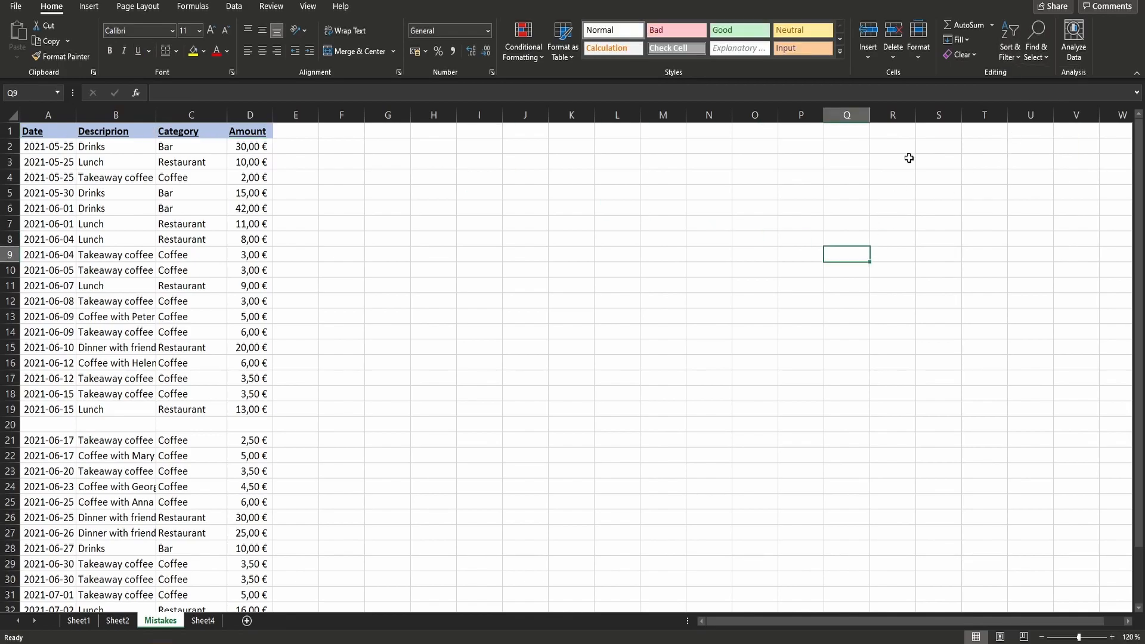
left_click(1017, 52)
left_click(1028, 148)
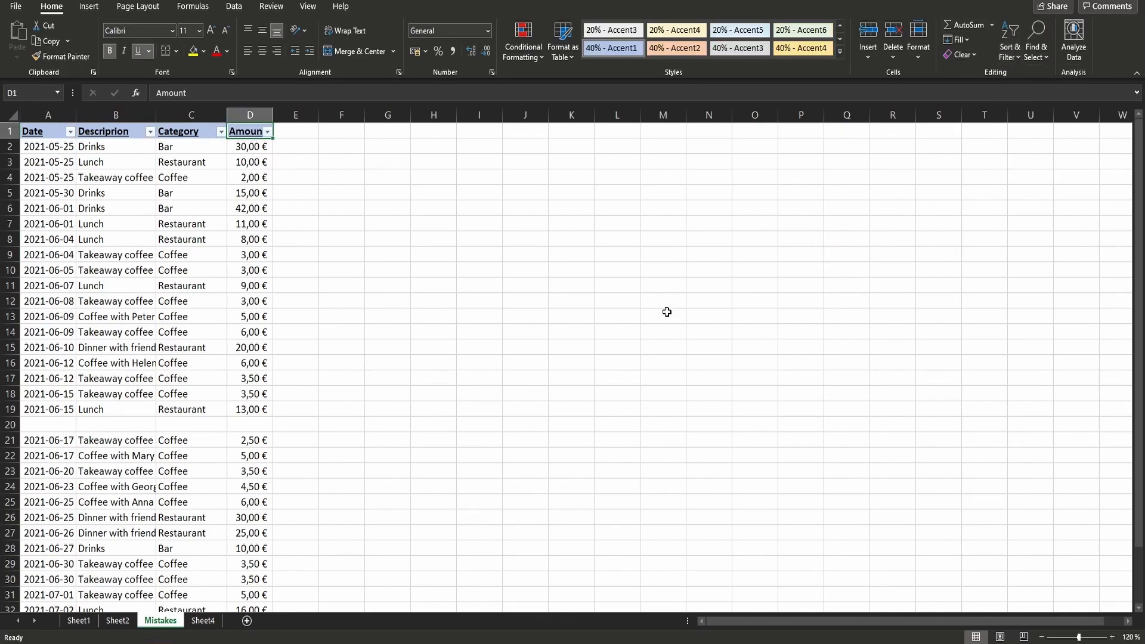
- Try sorting the table by Amount from smallest to largest with the empty row 20 in place
left_click(160, 241)
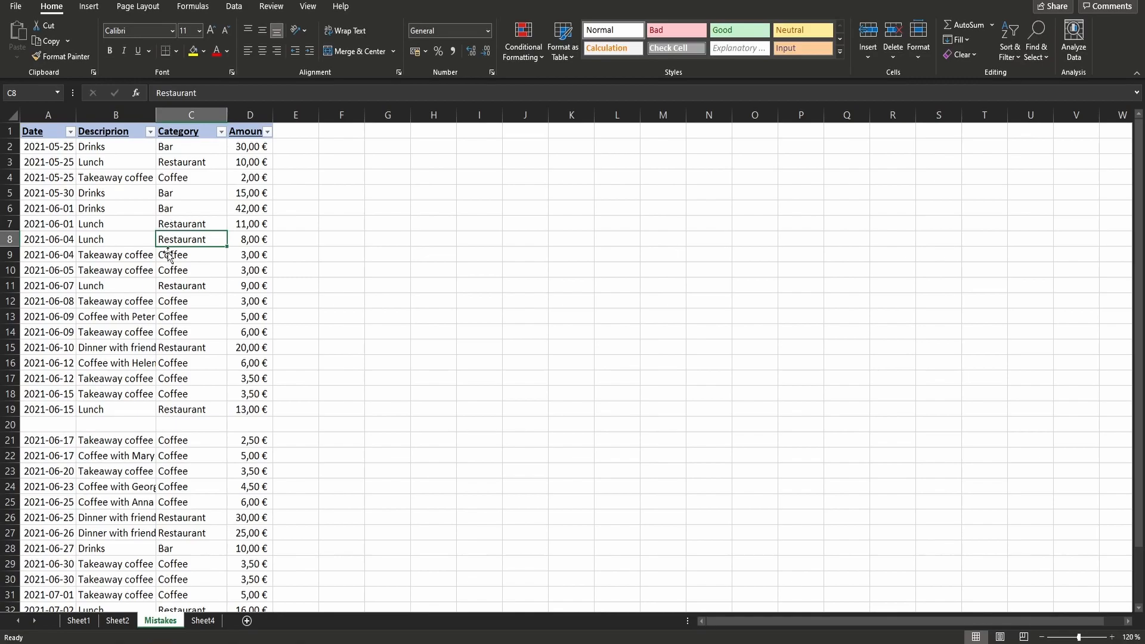
left_click_drag(251, 456, 276, 427)
left_click(256, 425)
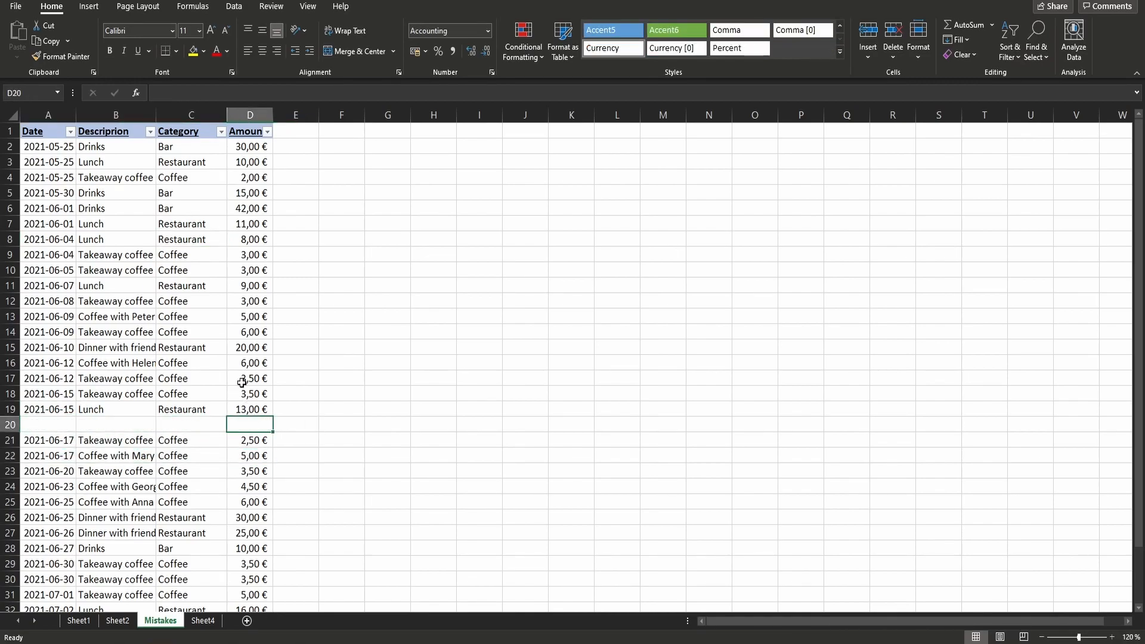
left_click(267, 131)
left_click(212, 148)
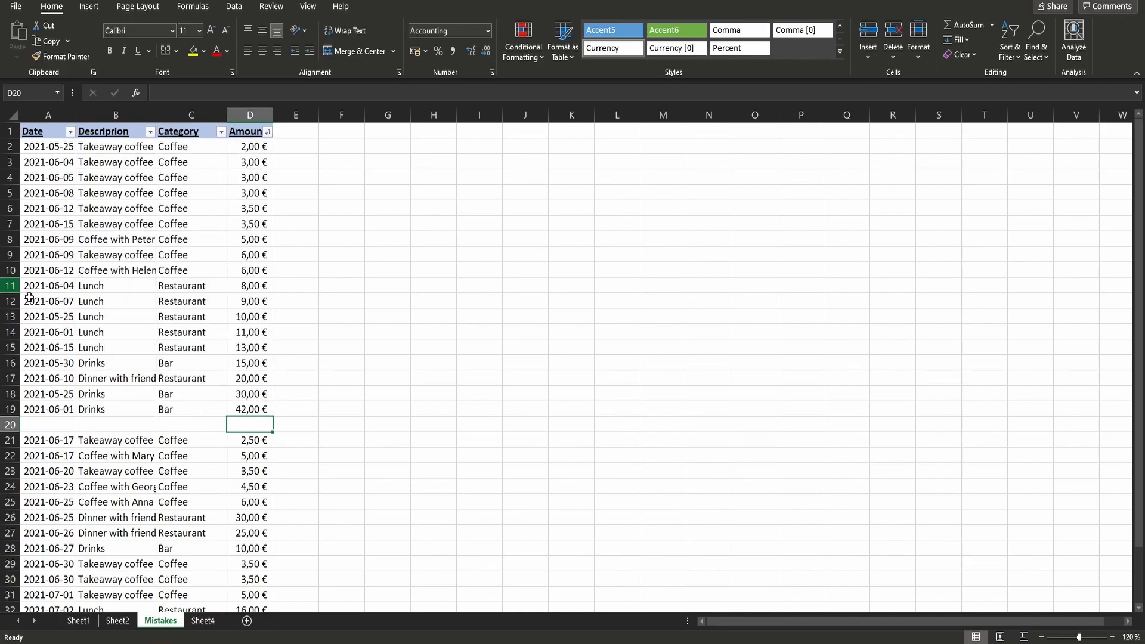
- Delete the empty row 20 that splits the expense table
left_click_drag(28, 427, 309, 423)
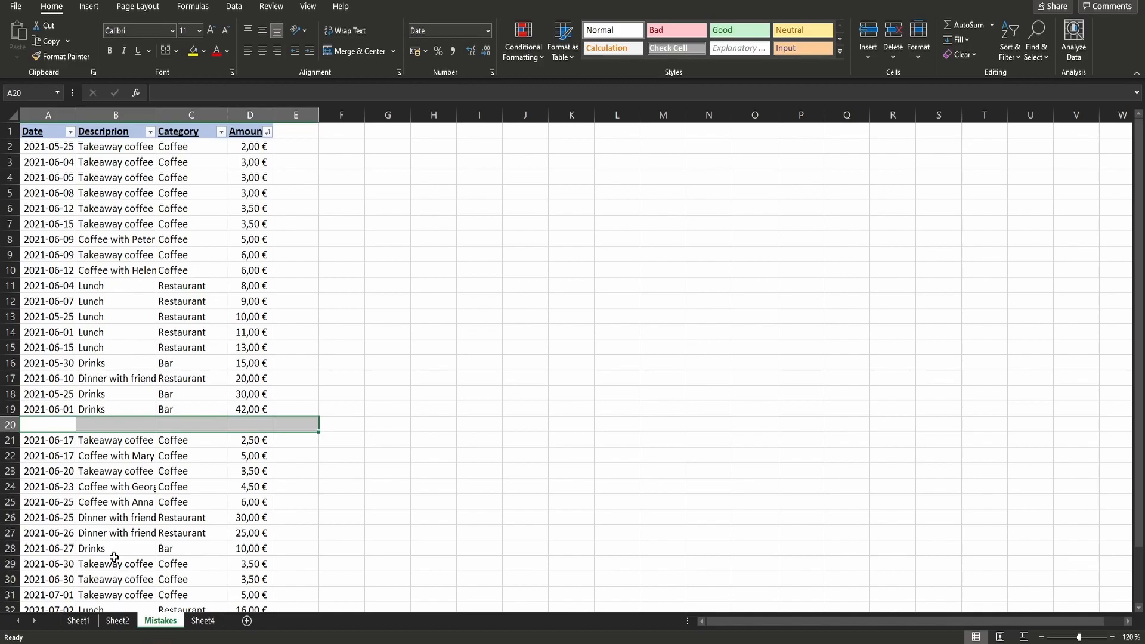
right_click(8, 426)
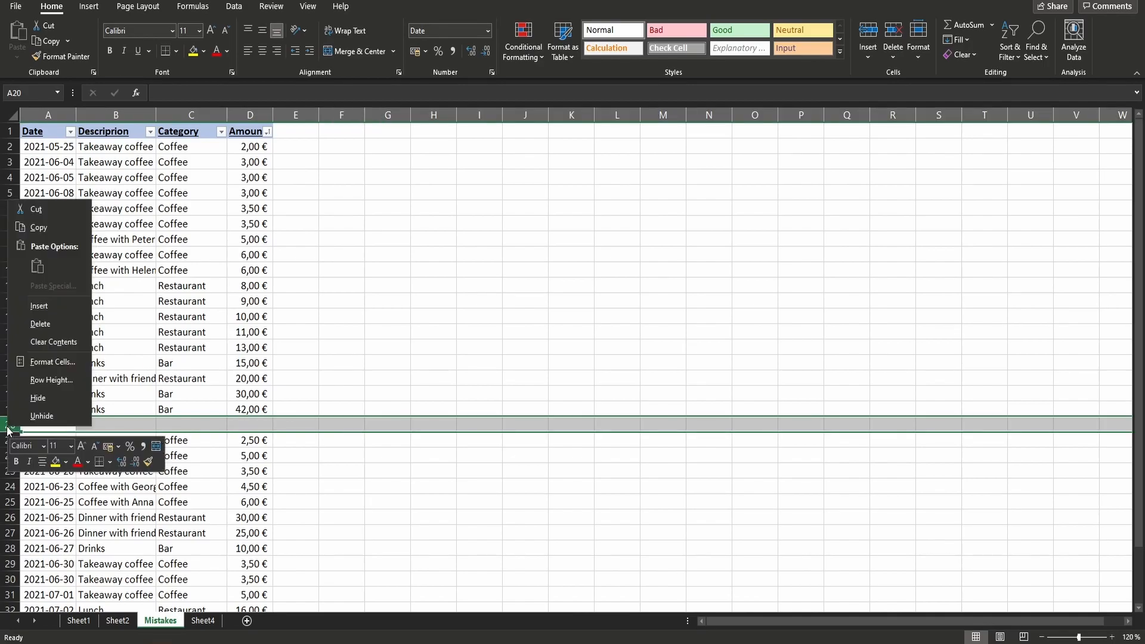
left_click(55, 324)
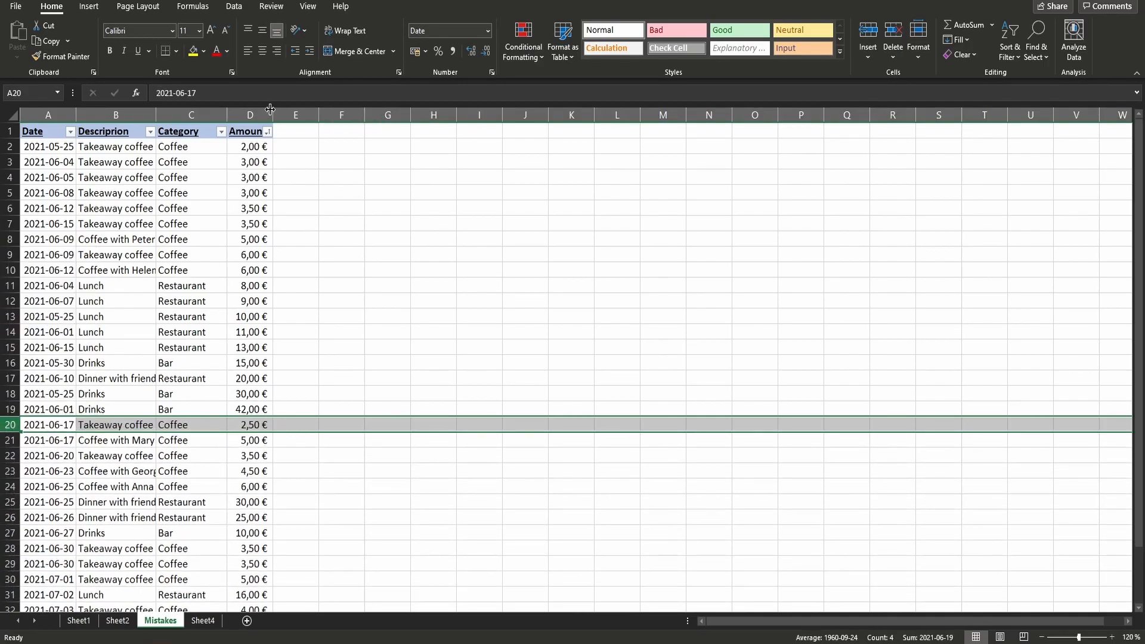
- Try sorting the joined table by Amount from smallest to largest, check its last rows, and undo the sort
left_click(262, 135)
left_click(266, 133)
left_click(248, 143)
scroll(241, 194, "down", 6)
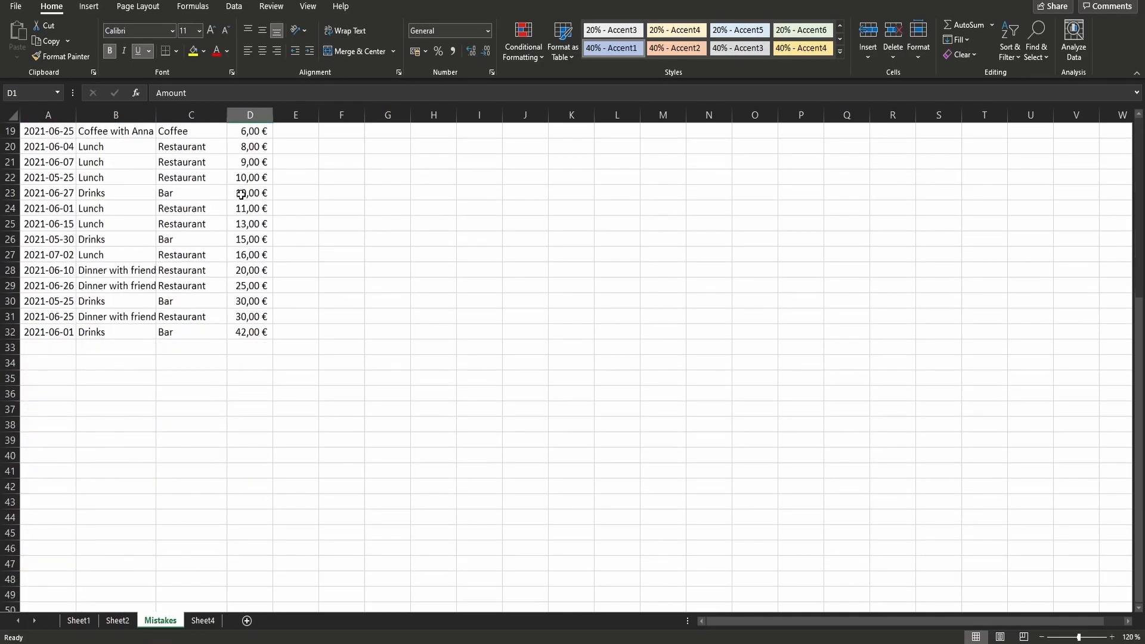
key("ctrl+z")
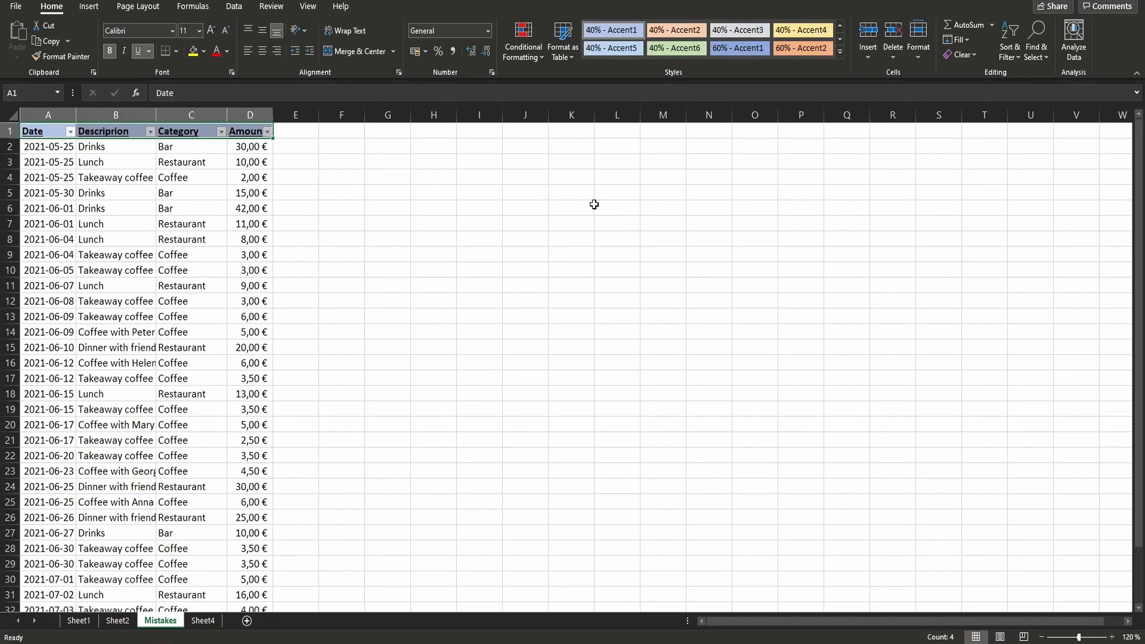